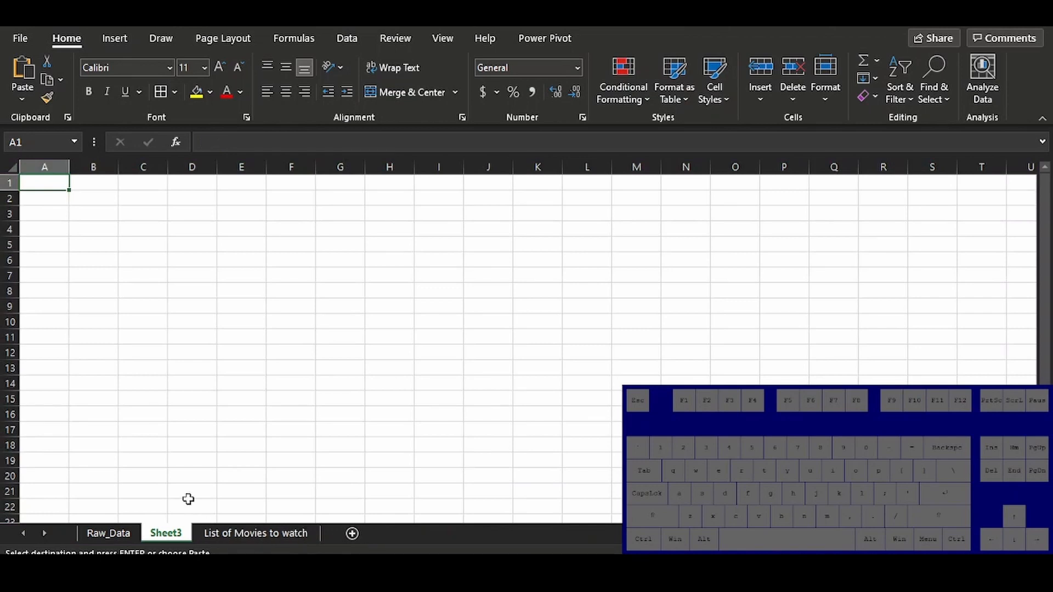
# Paste the copied movie data into Sheet3 starting at A1 and rename the sheet Raw_Data_Sandbox
pyautogui.hotkey('ctrl', 'v')
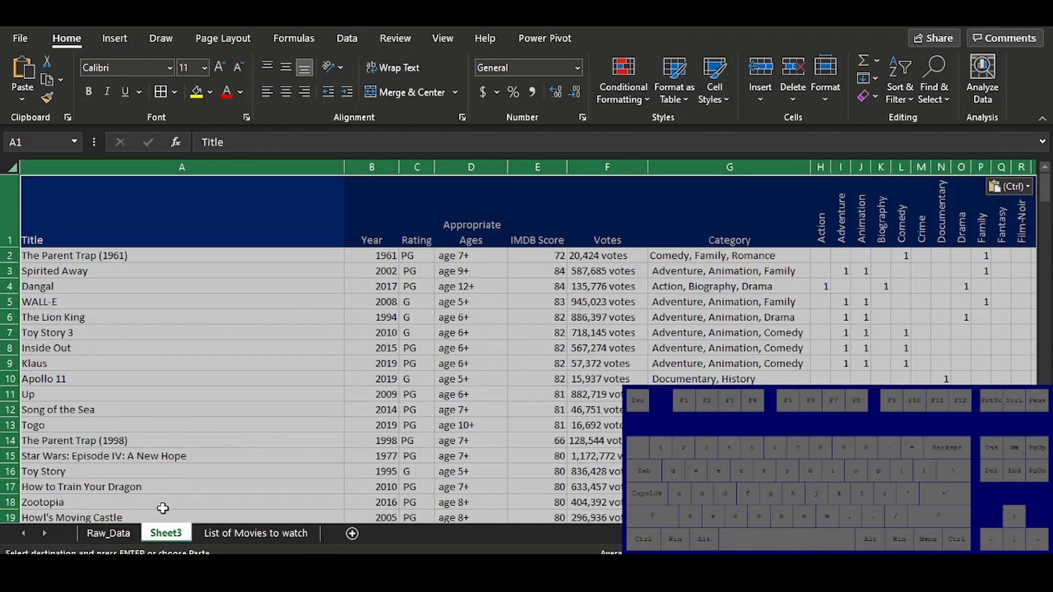
pyautogui.doubleClick(163, 531)
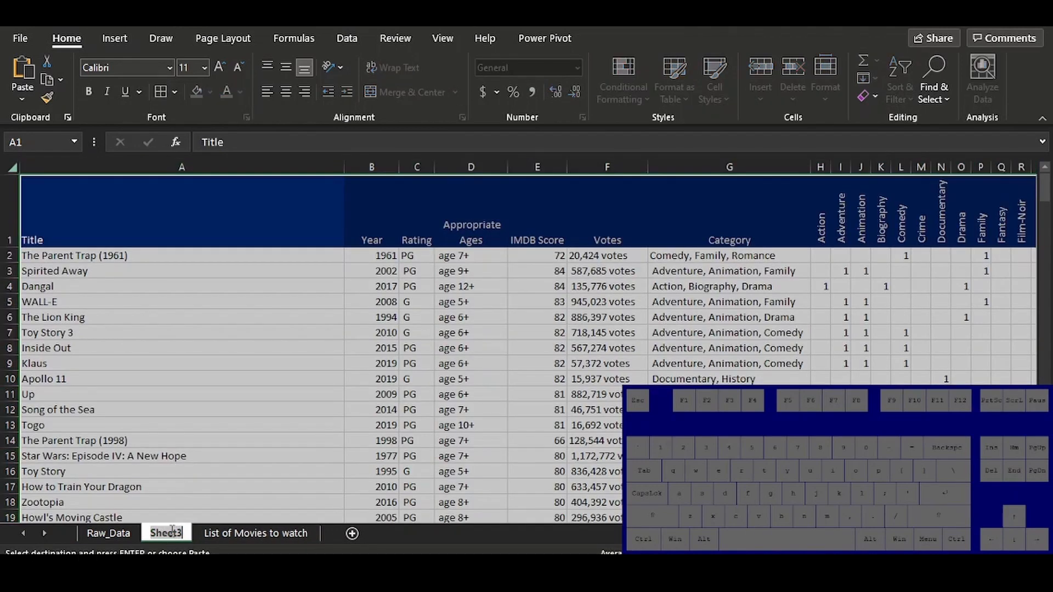
pyautogui.write('Raw_Da')
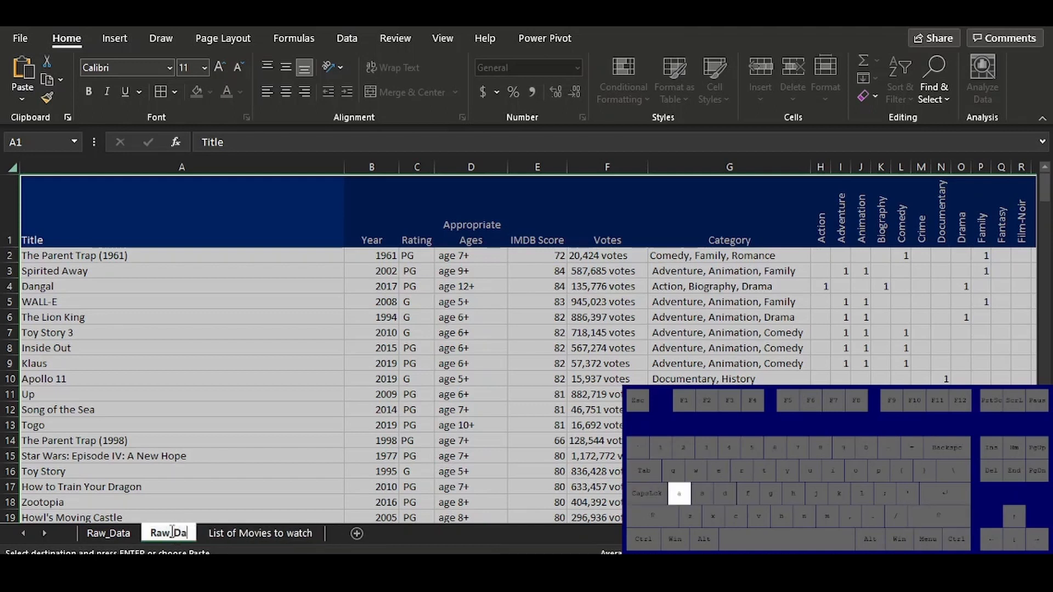
pyautogui.write('ta_San')
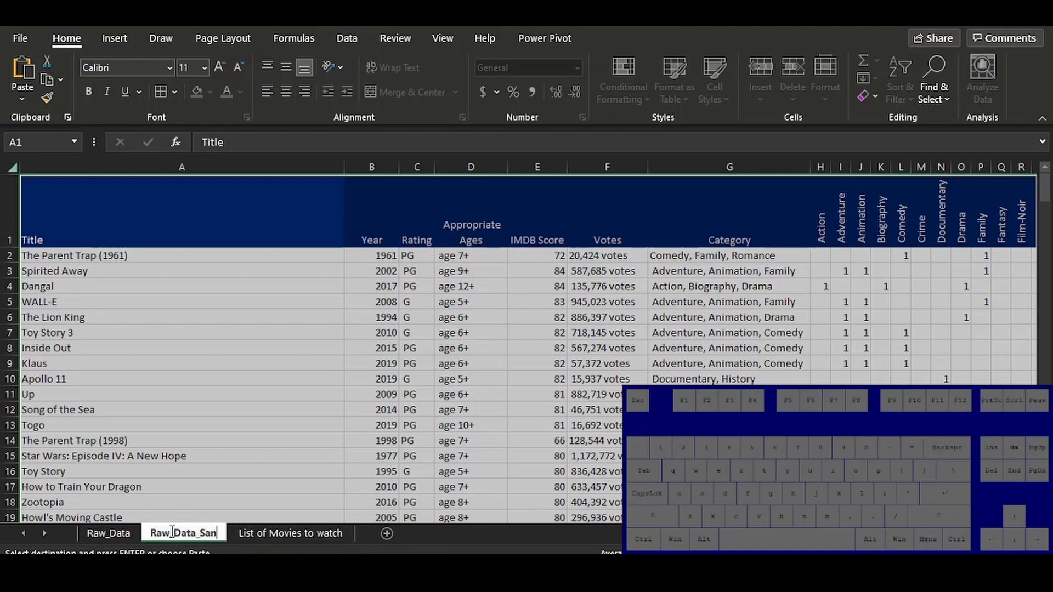
pyautogui.write('dbox')
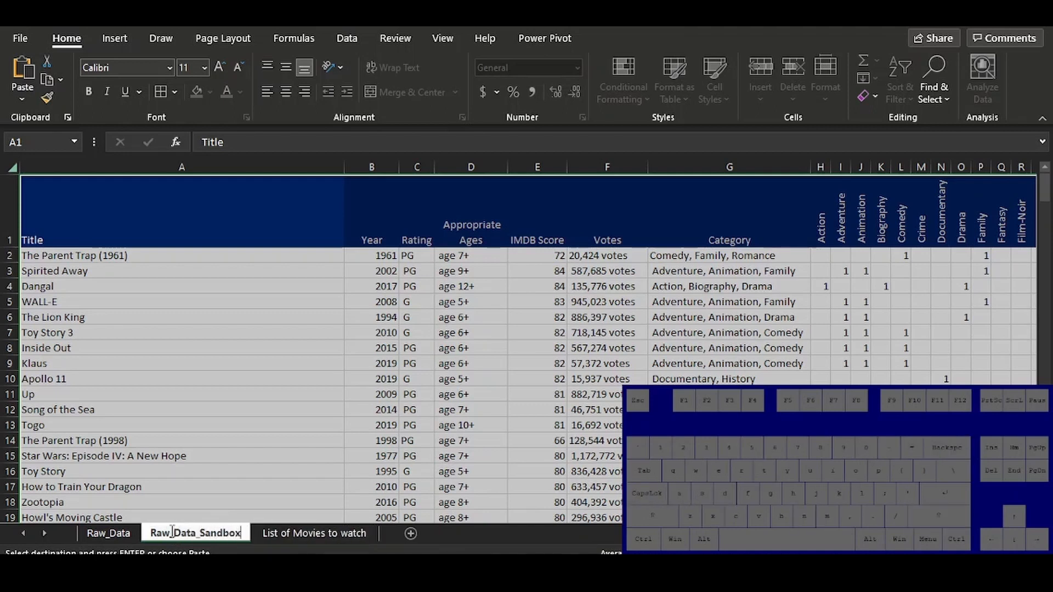
pyautogui.press('Return')
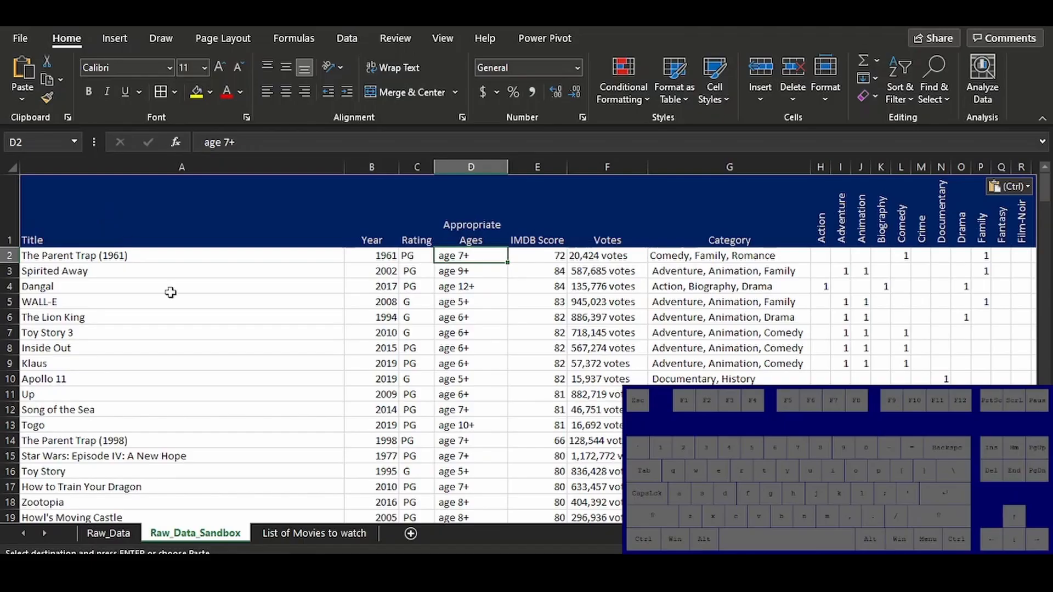
# Examine the Watched and Liked entries on the List of Movies to watch sheet
pyautogui.click(281, 533)
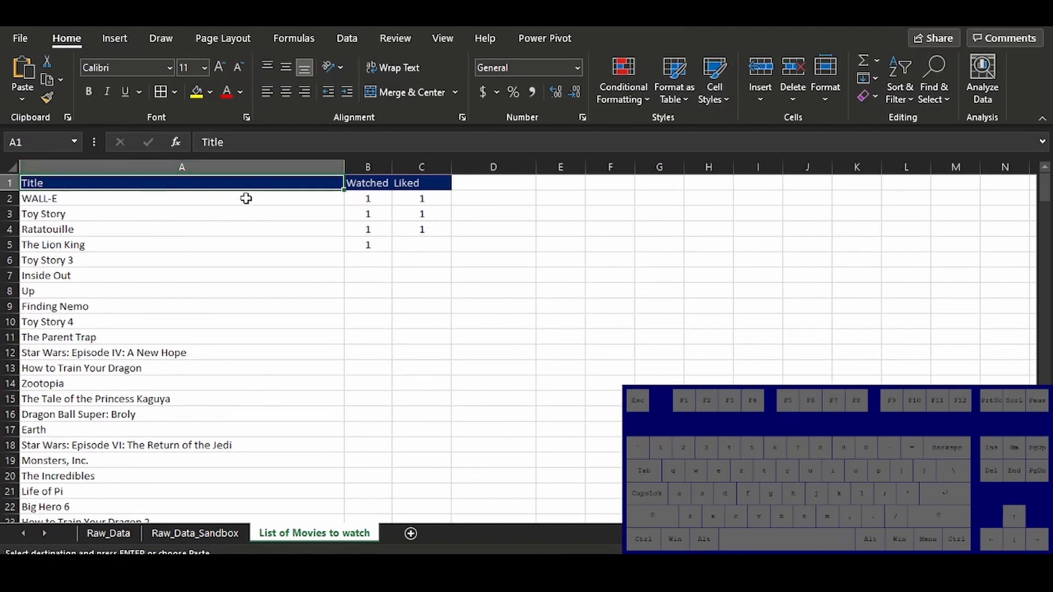
pyautogui.moveTo(368, 200); pyautogui.dragTo(368, 245)
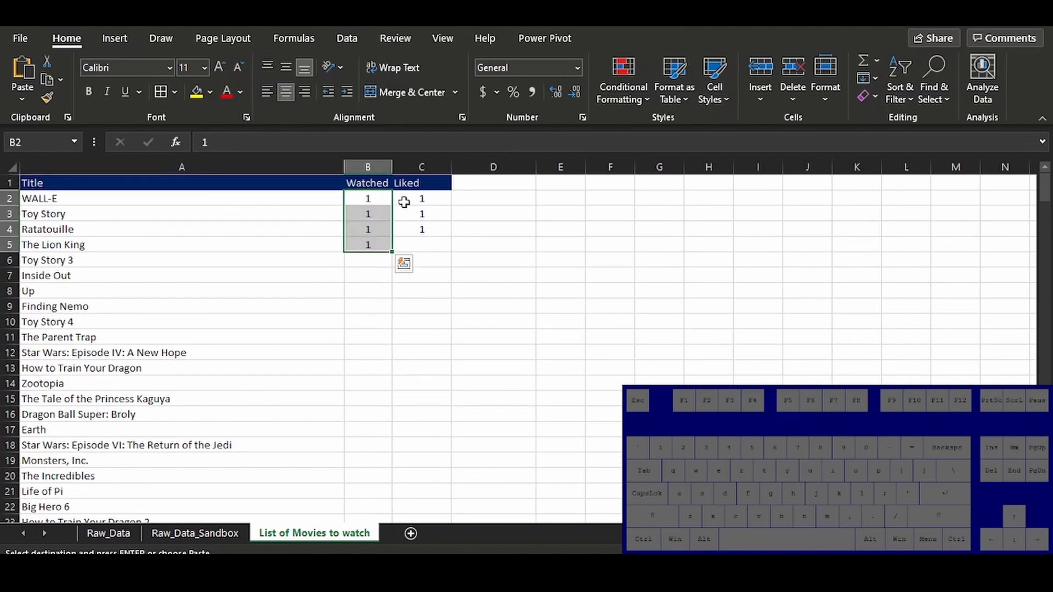
pyautogui.moveTo(414, 200); pyautogui.dragTo(416, 229)
pyautogui.press('Escape')
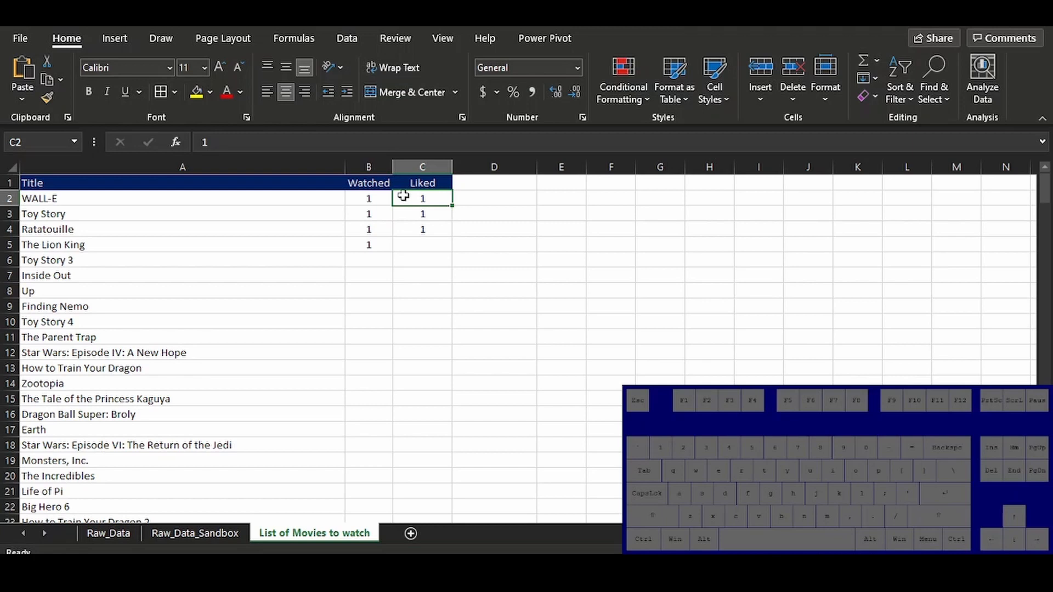
# Copy the IMDB Score header from Raw_Data_Sandbox into D1 of the List of Movies to watch sheet
pyautogui.hotkey('ctrl', 'pageup')
pyautogui.click(549, 222)
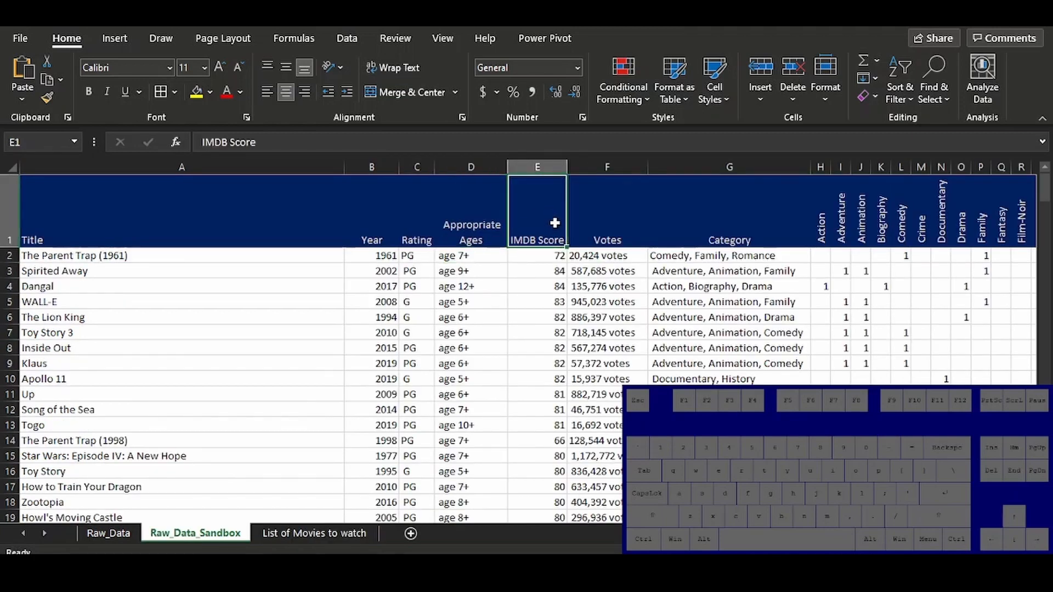
pyautogui.hotkey('ctrl', 'c')
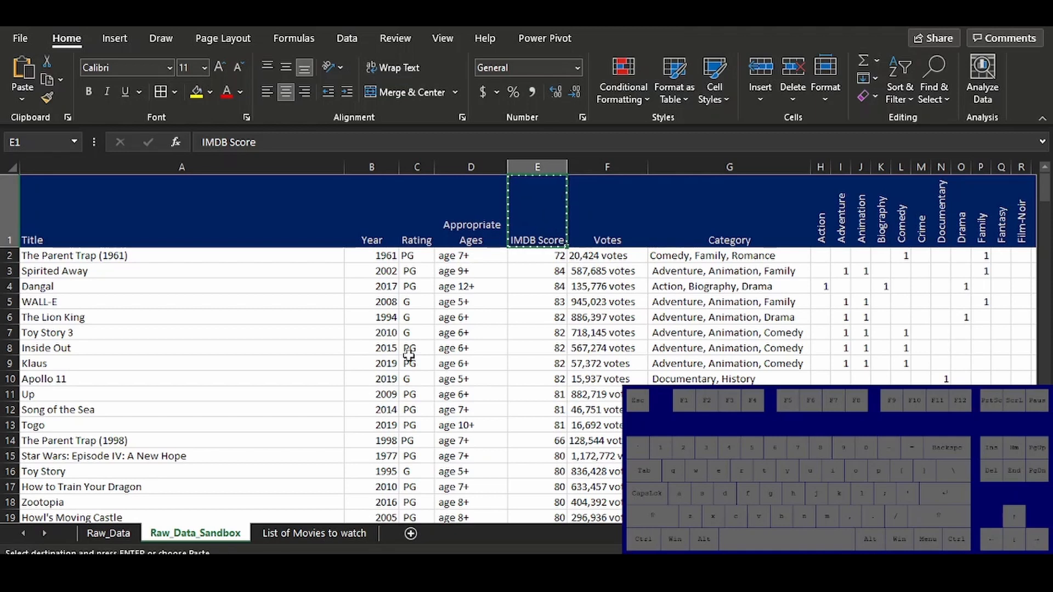
pyautogui.click(326, 531)
pyautogui.click(465, 182)
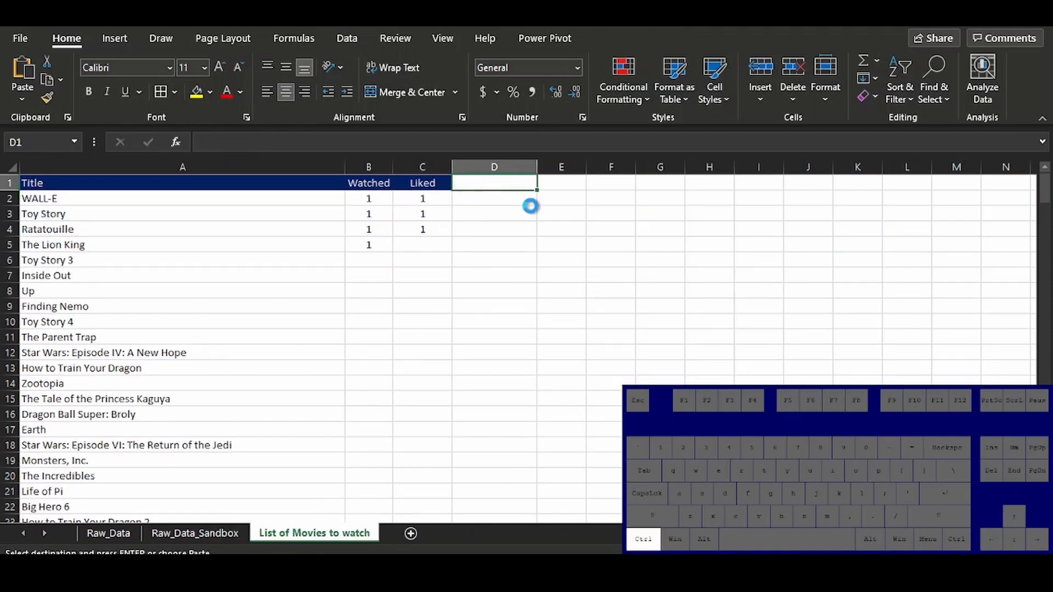
pyautogui.hotkey('ctrl', 'v')
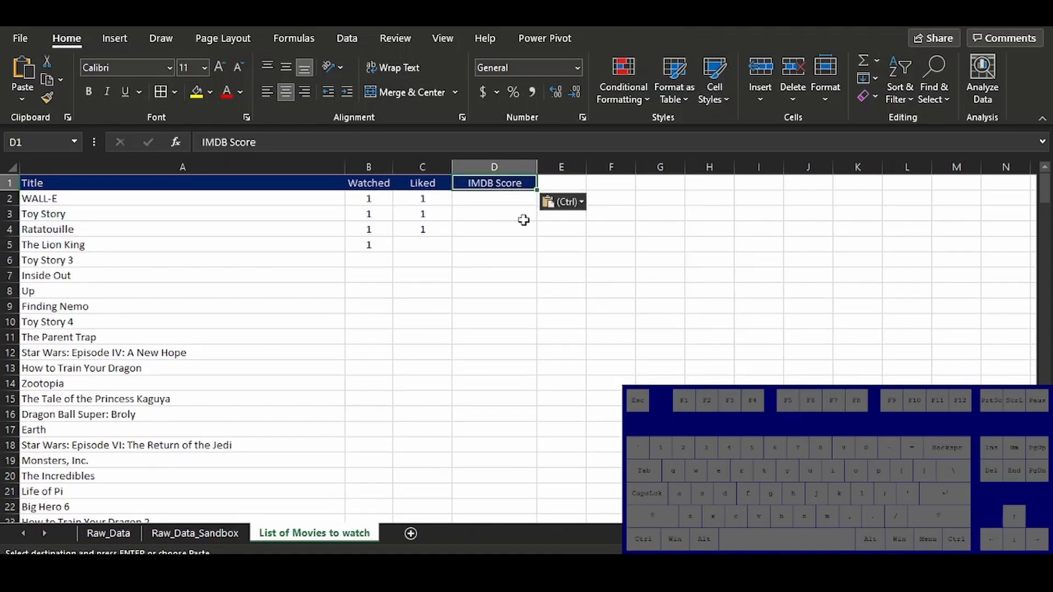
# Copy the Appropriate Ages header from Raw_Data_Sandbox into E1 of List of Movies to watch, and widen column E to fit it
pyautogui.click(226, 528)
pyautogui.click(488, 225)
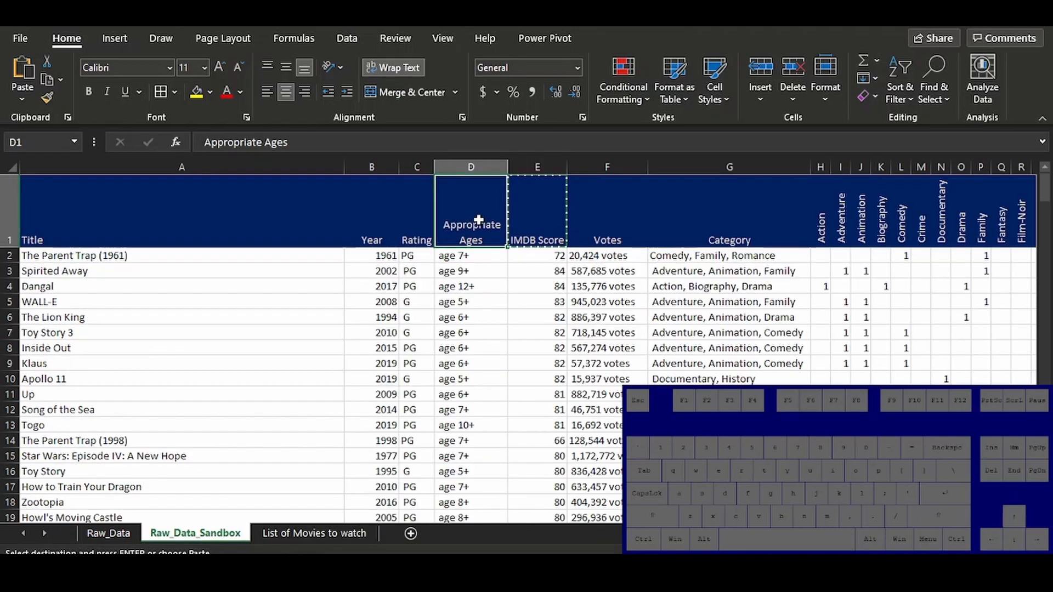
pyautogui.hotkey('ctrl', 'c')
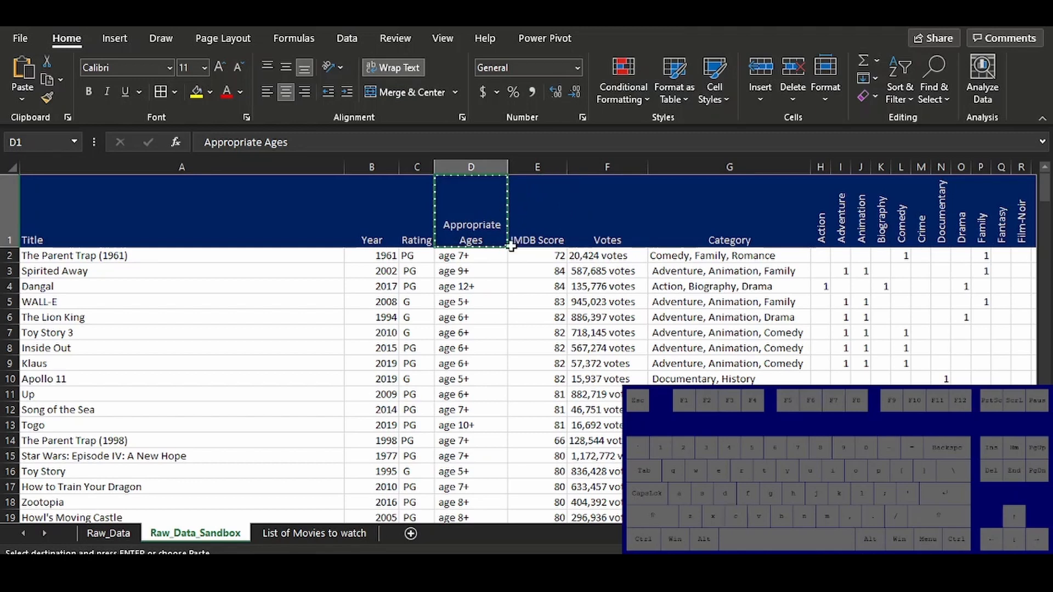
pyautogui.click(302, 531)
pyautogui.click(558, 186)
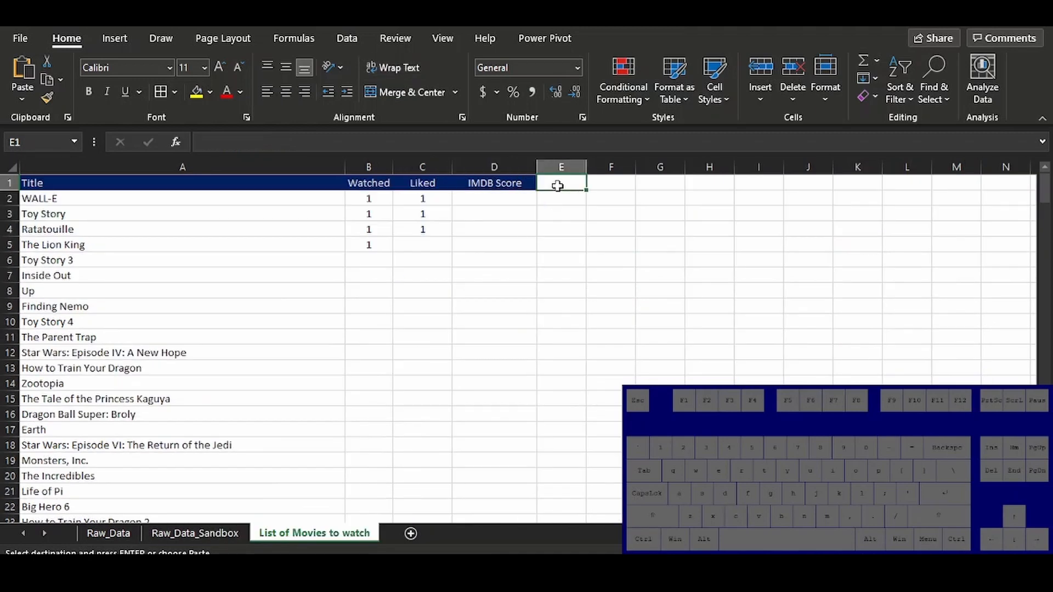
pyautogui.hotkey('ctrl', 'v')
pyautogui.moveTo(586, 167); pyautogui.dragTo(620, 166)
# Begin a VLOOKUP formula in D2 with $A2 as the lookup value, locking only the column
pyautogui.click(532, 229)
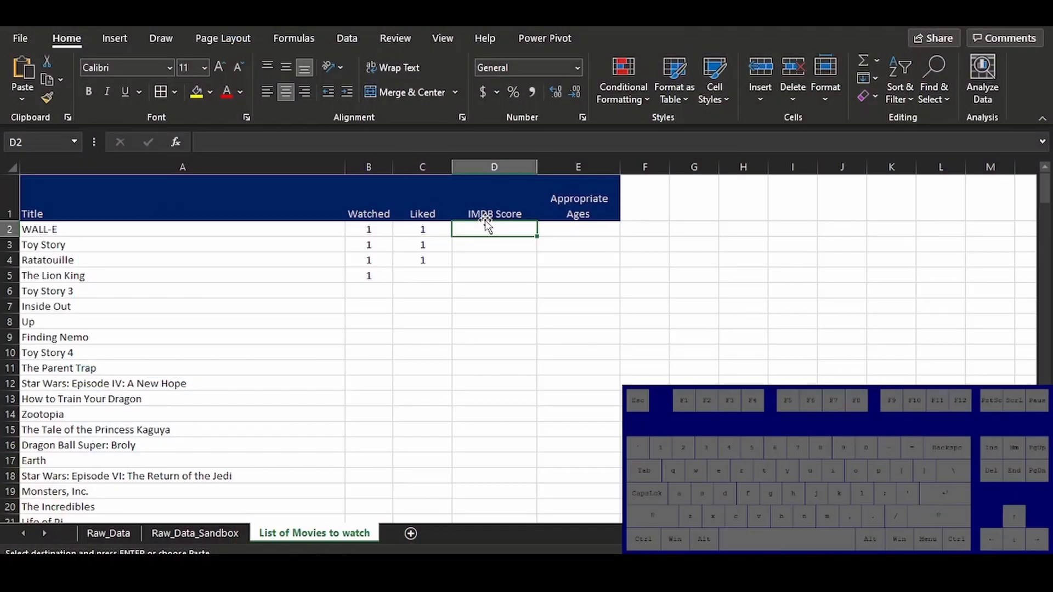
pyautogui.write('=vl')
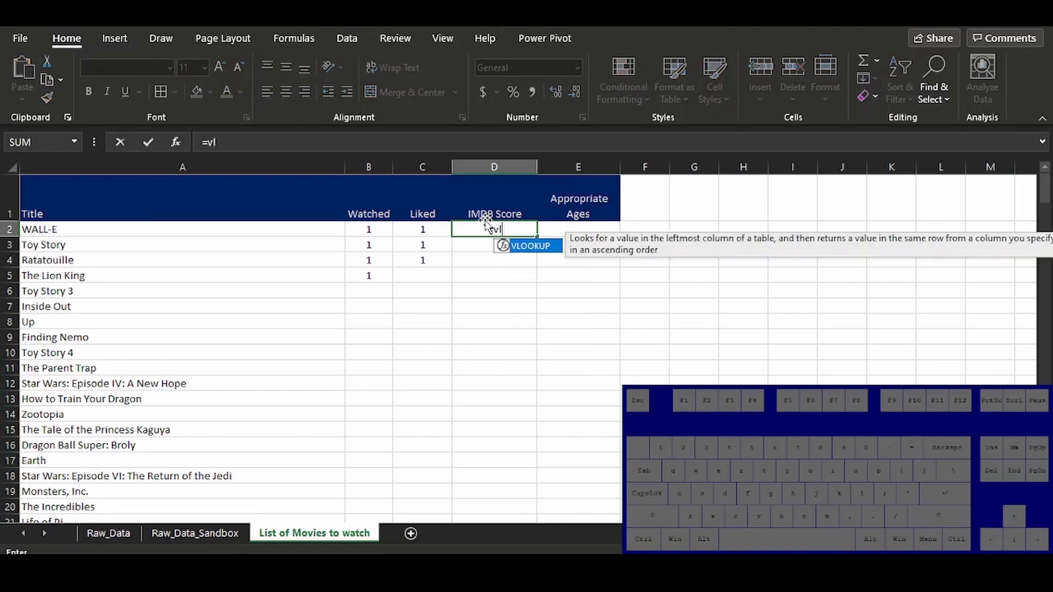
pyautogui.press('Tab')
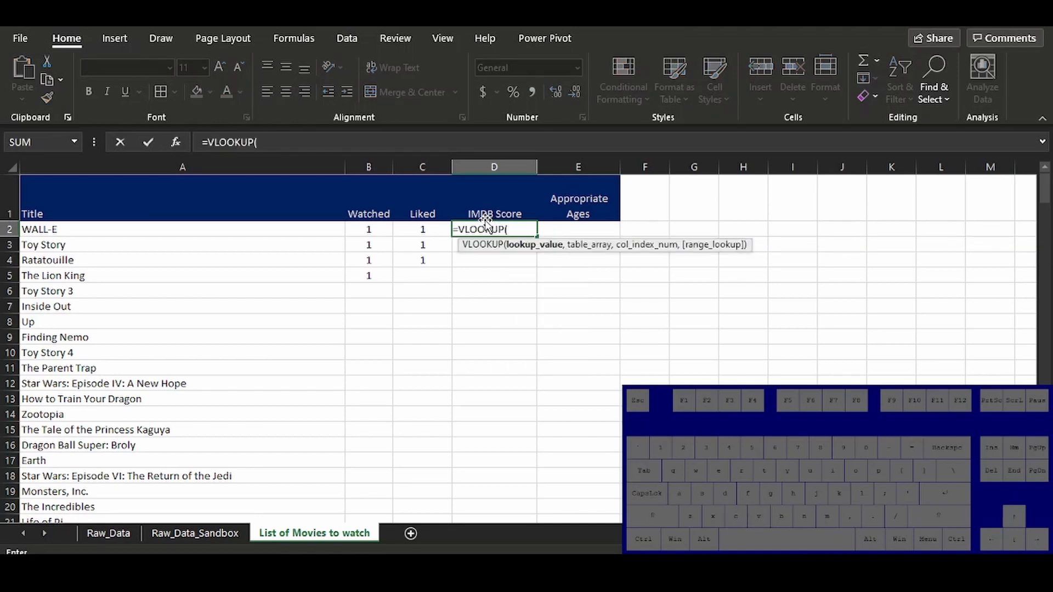
pyautogui.press('Left')
pyautogui.press('Left')
pyautogui.press('Left')
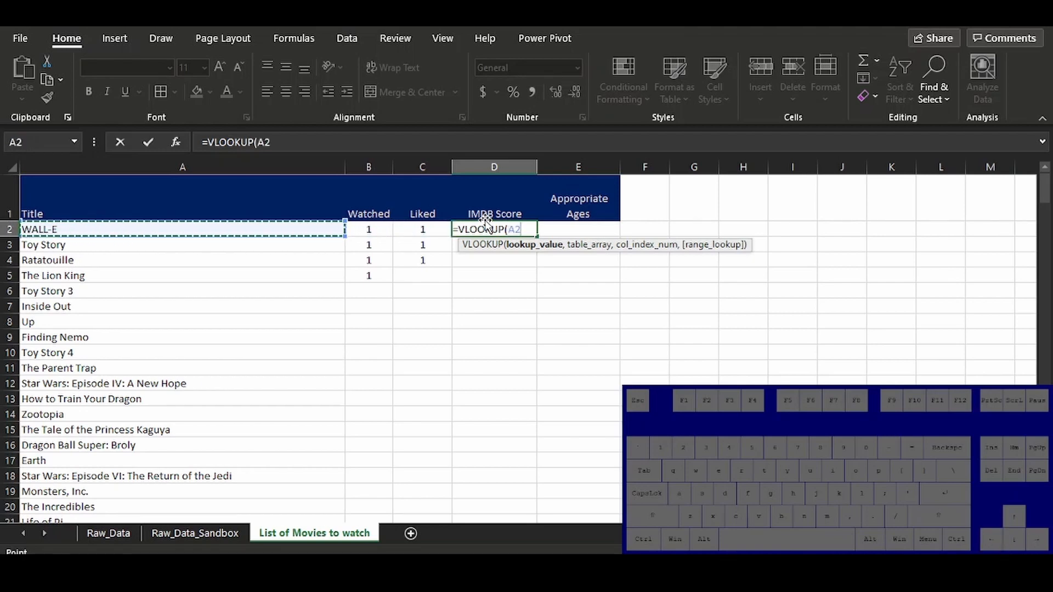
pyautogui.press('F4')
pyautogui.press('F4')
pyautogui.press('F4')
pyautogui.write(',')
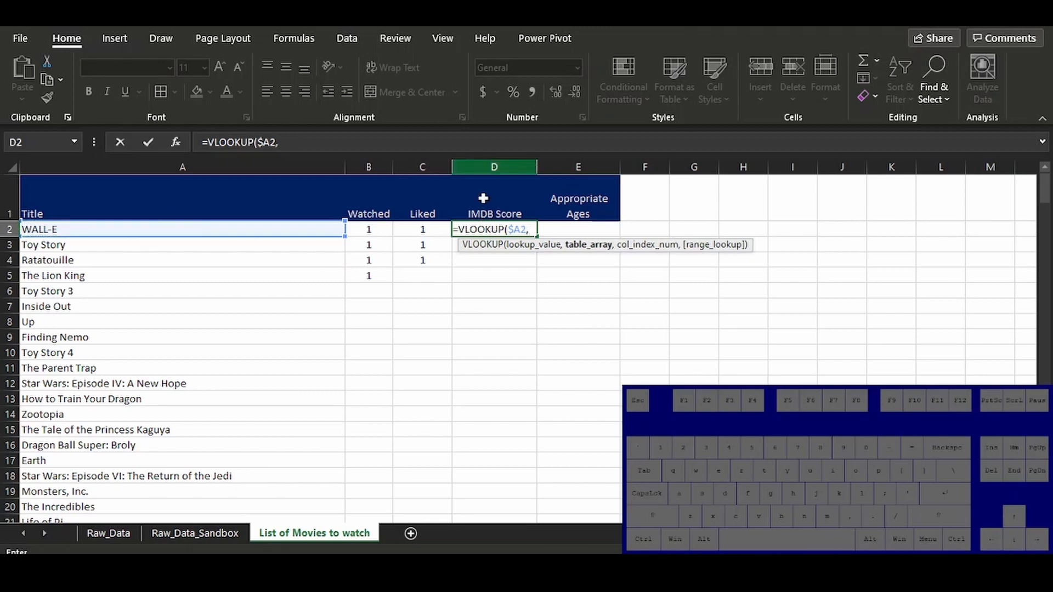
# Complete the D2 VLOOKUP with table array Raw_Data_Sandbox!$A:$AB, column index 5 and FALSE for an exact match
pyautogui.click(181, 533)
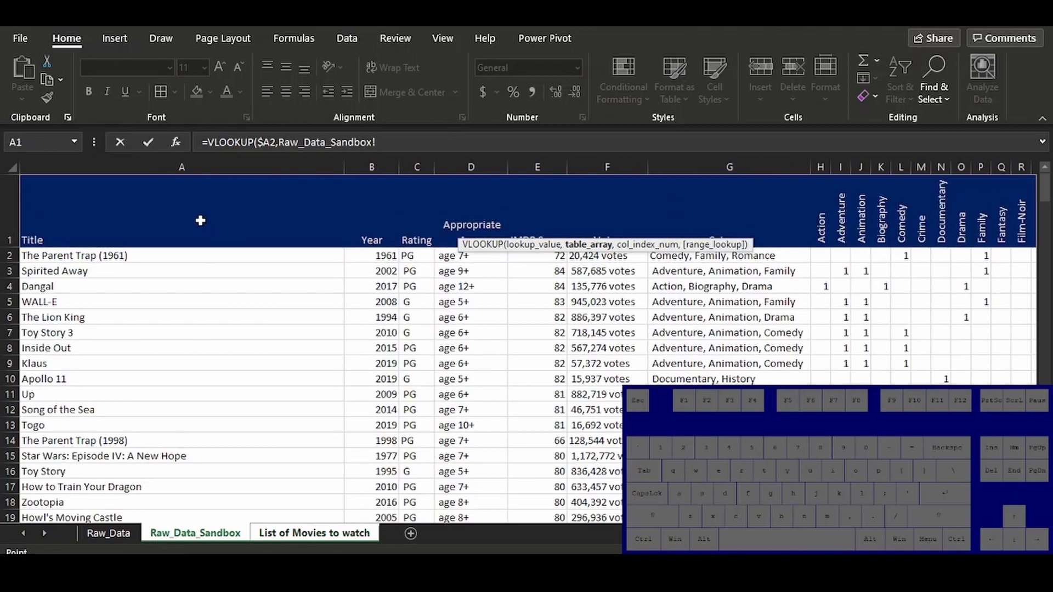
pyautogui.click(164, 167)
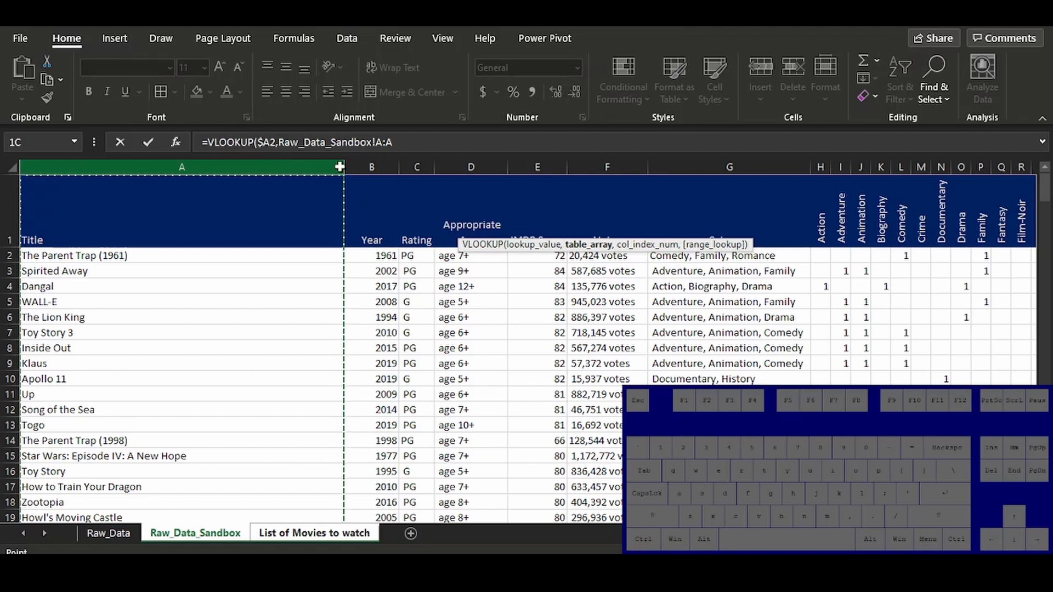
pyautogui.moveTo(345, 167); pyautogui.dragTo(876, 165)
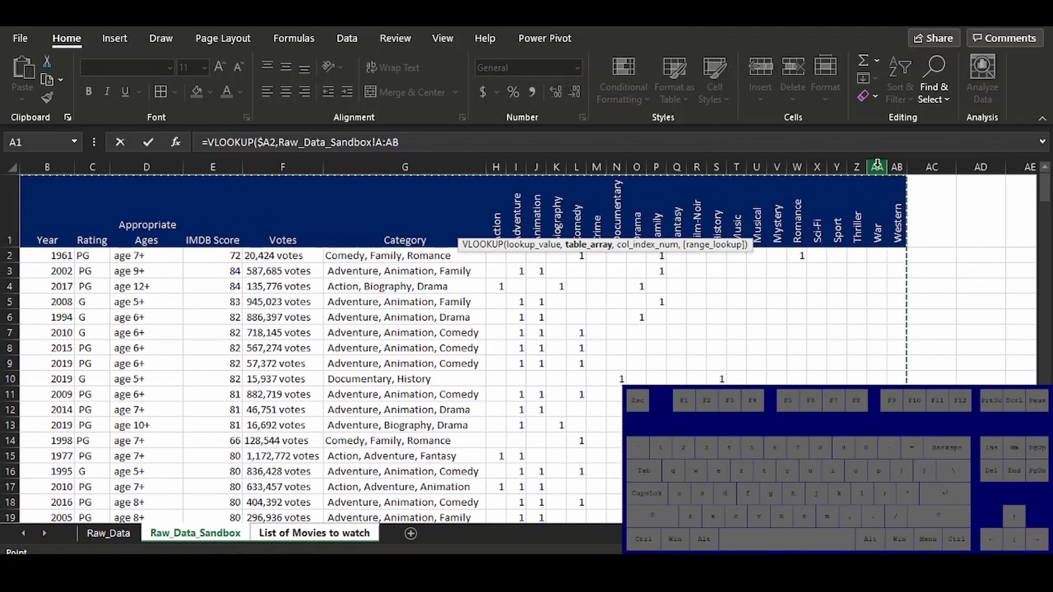
pyautogui.press('F4')
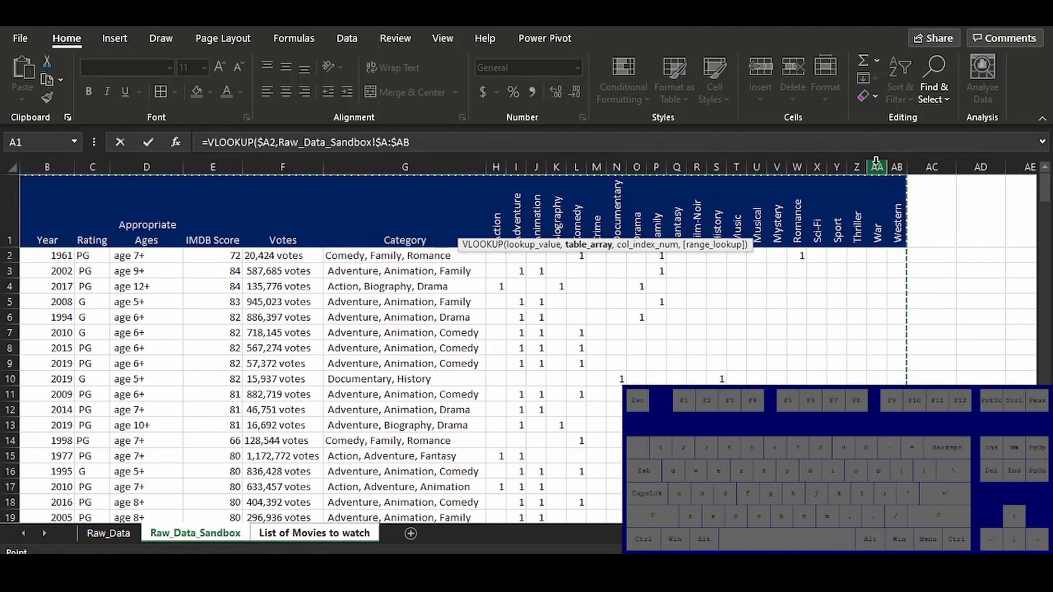
pyautogui.write(',5')
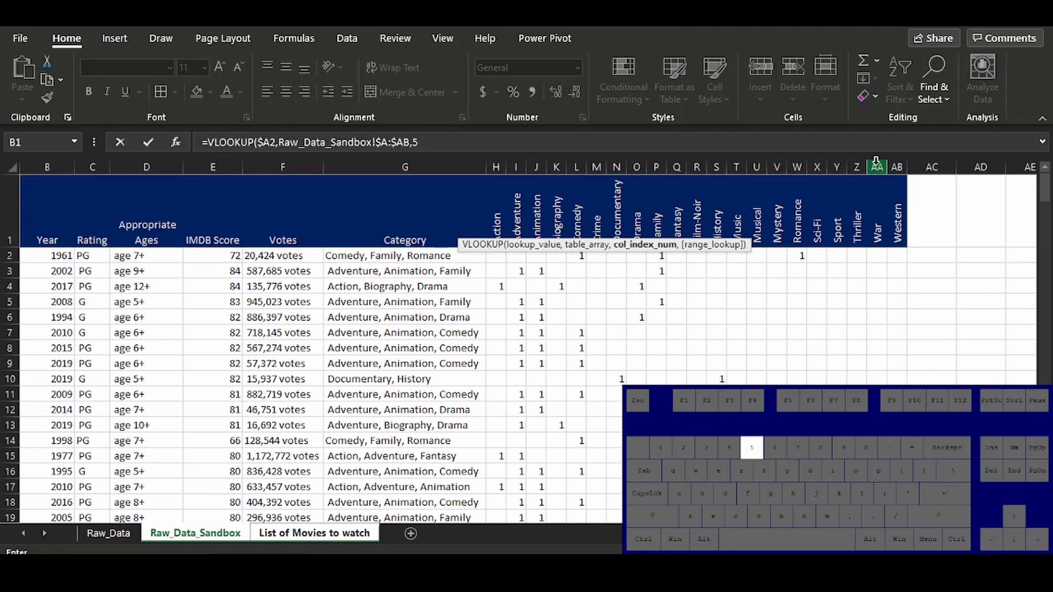
pyautogui.write(',false)')
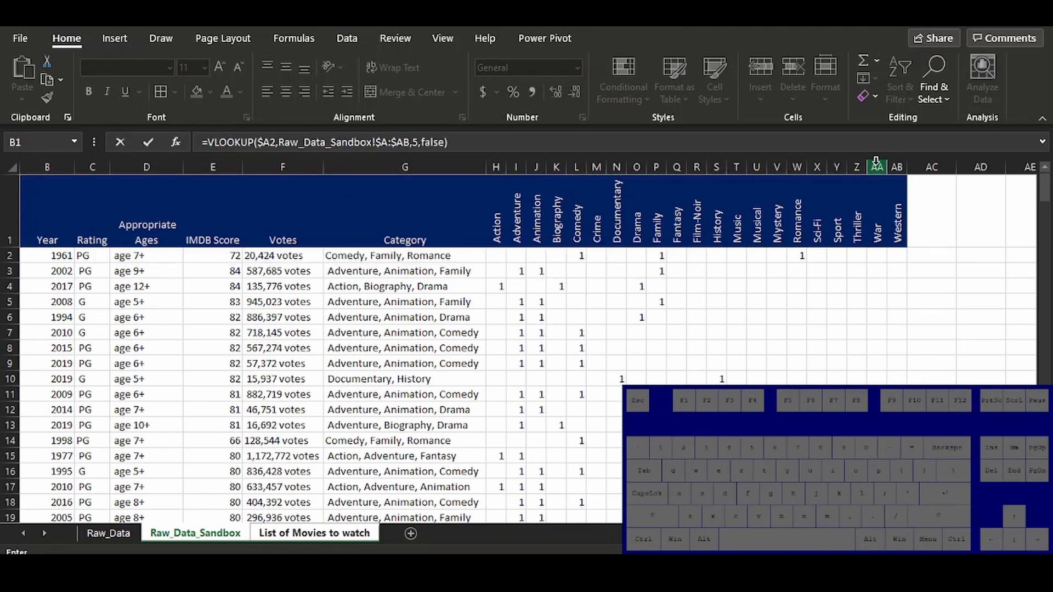
pyautogui.press('Return')
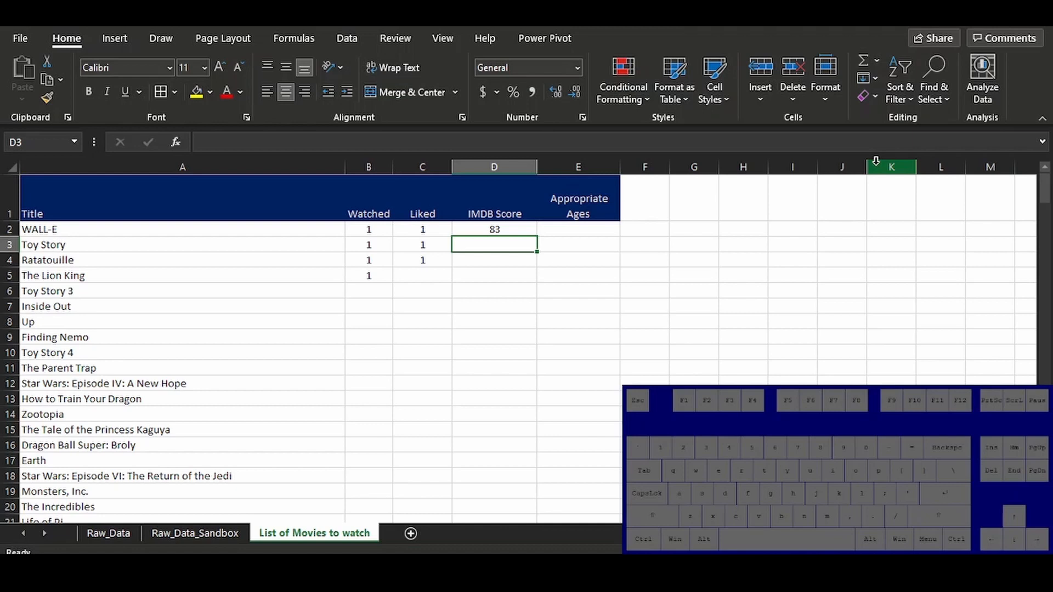
# Fill the IMDB Score VLOOKUP formula from D2 across to E2 under Appropriate Ages and inspect the copied formula
pyautogui.click(562, 227)
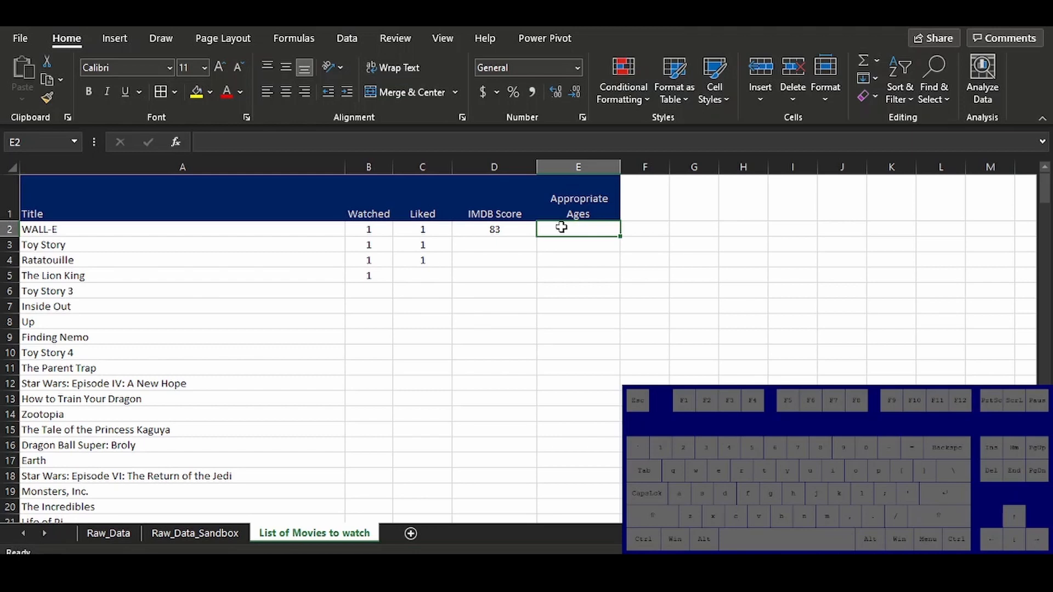
pyautogui.click(505, 227)
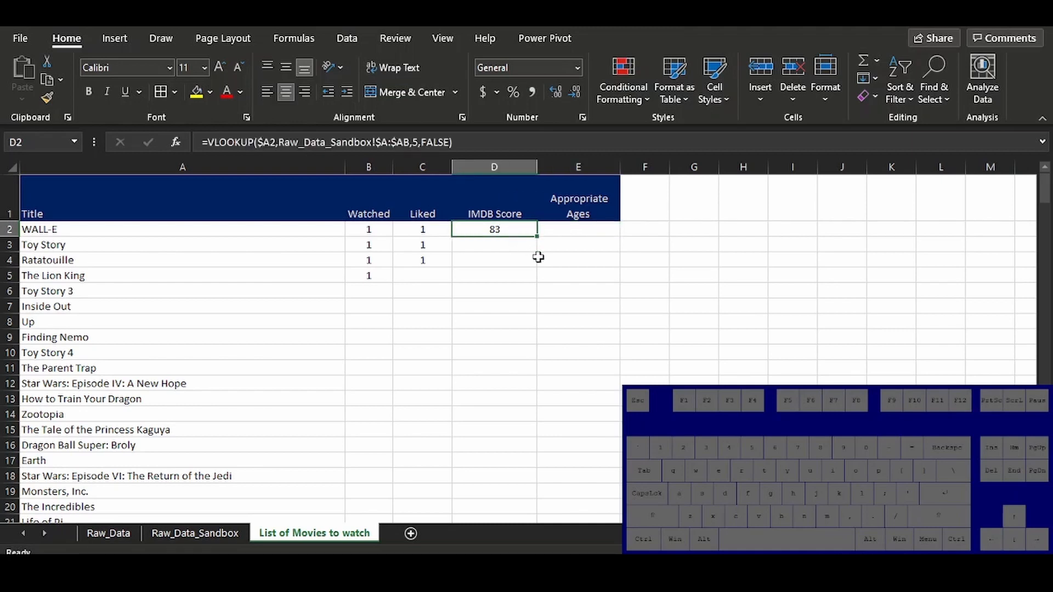
pyautogui.moveTo(538, 240); pyautogui.dragTo(579, 229)
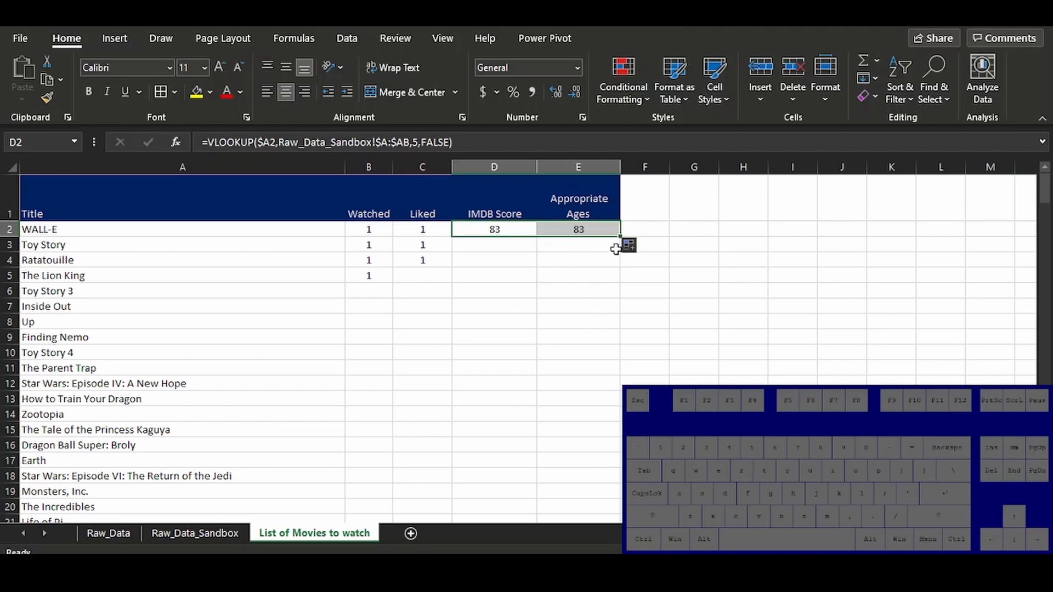
pyautogui.click(582, 225)
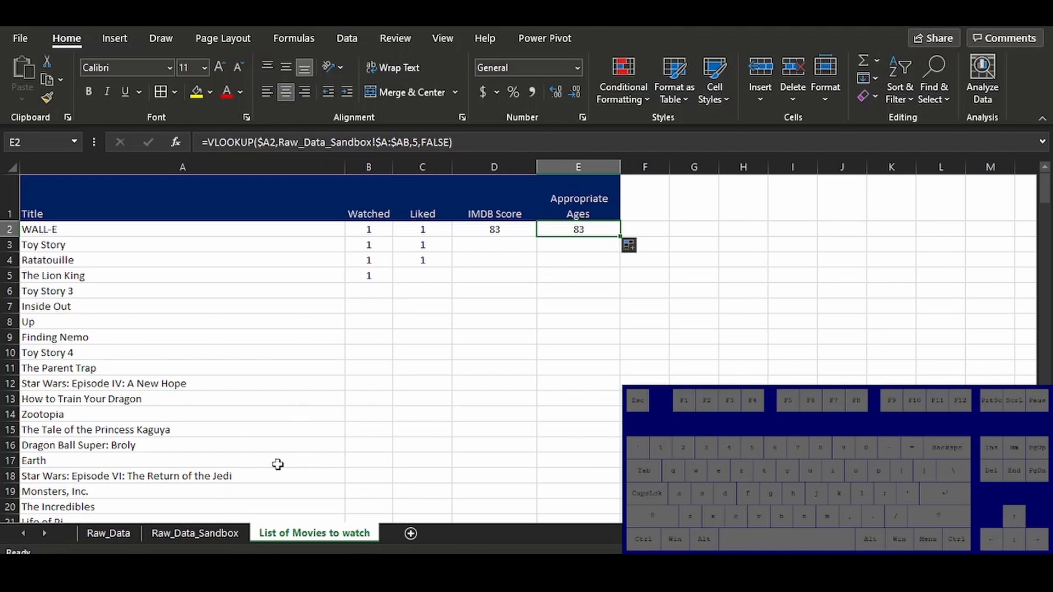
# Check the position of Appropriate Ages in Raw_Data_Sandbox and set the column index of the E2 VLOOKUP to 4
pyautogui.click(215, 532)
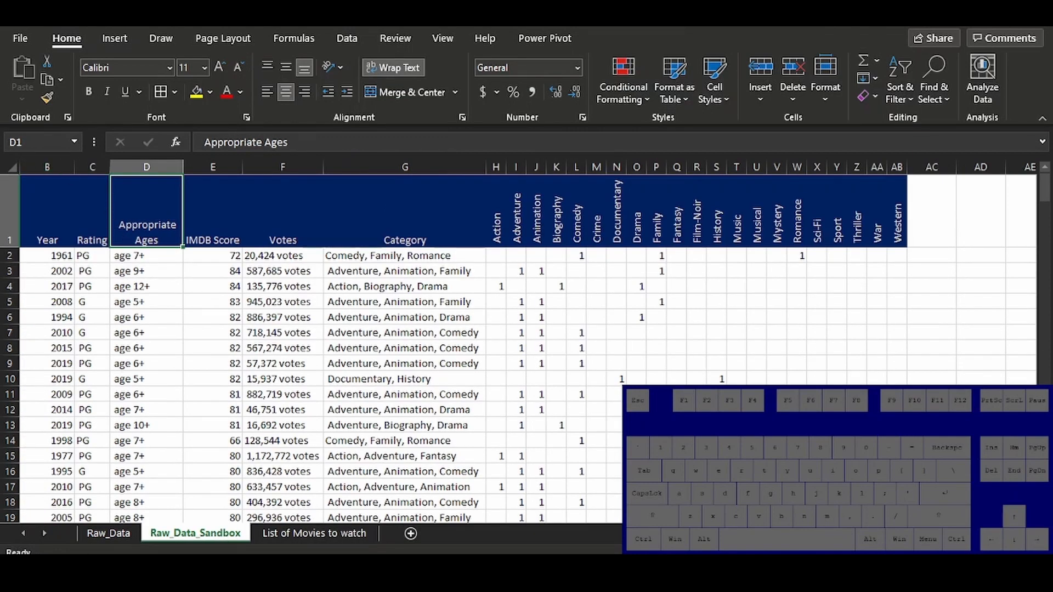
pyautogui.hscroll(-2, 518, 406)
pyautogui.moveTo(143, 167); pyautogui.dragTo(470, 168)
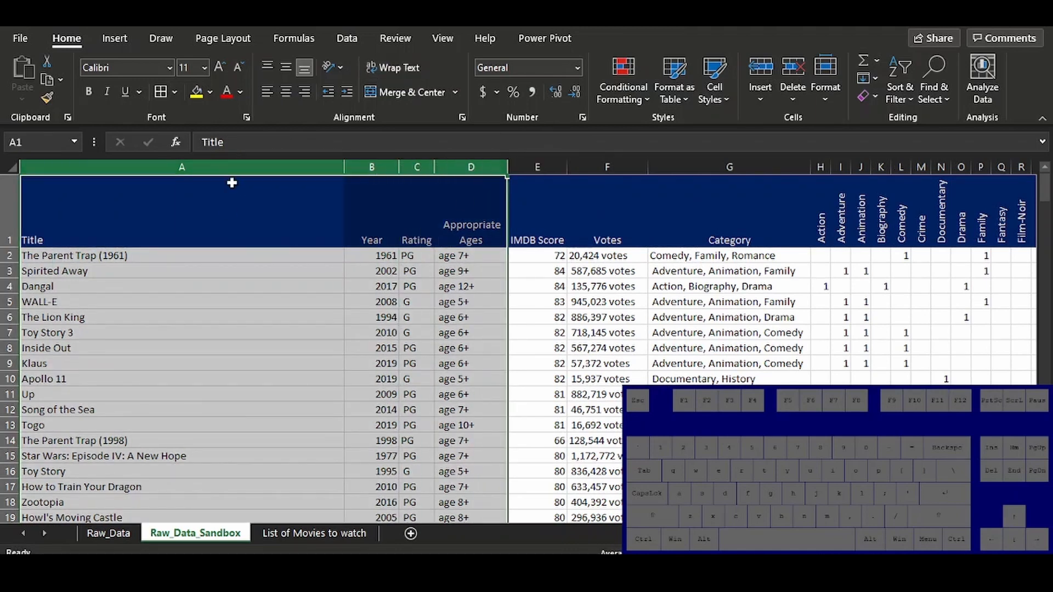
pyautogui.click(274, 532)
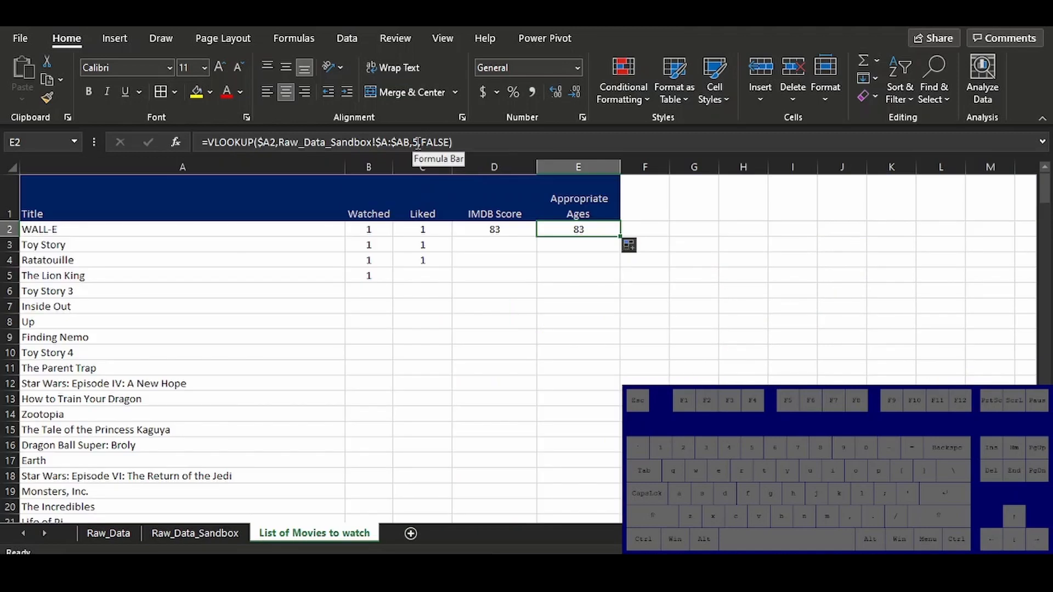
pyautogui.click(423, 143)
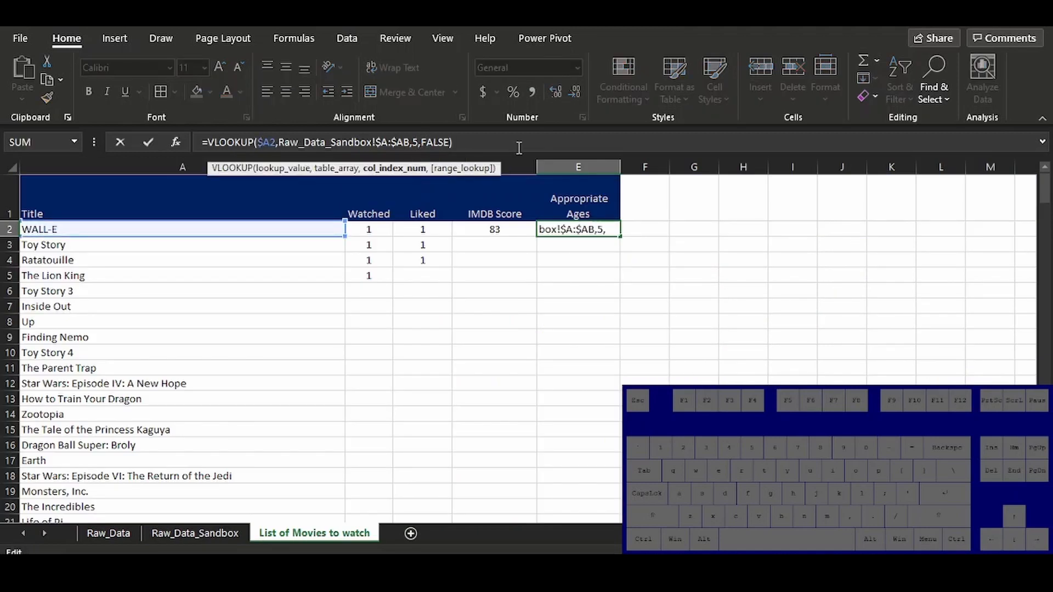
pyautogui.press('BackSpace')
pyautogui.write('5')
pyautogui.press('Return')
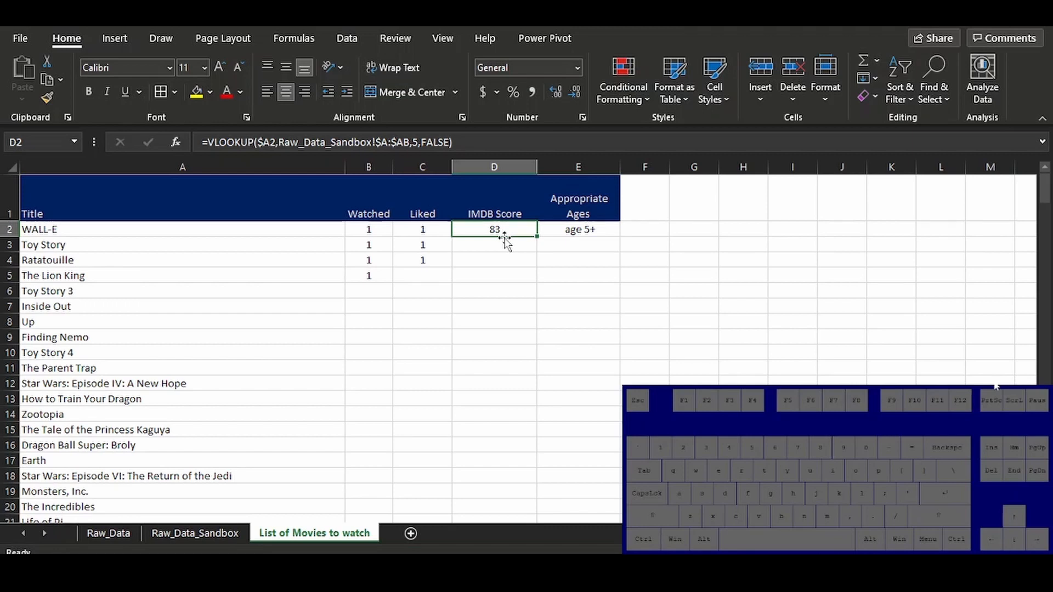
# Fill the D2:E2 formulas down through row 12, and clear the copies in D3:E12
pyautogui.hotkey('shift', 'Right')
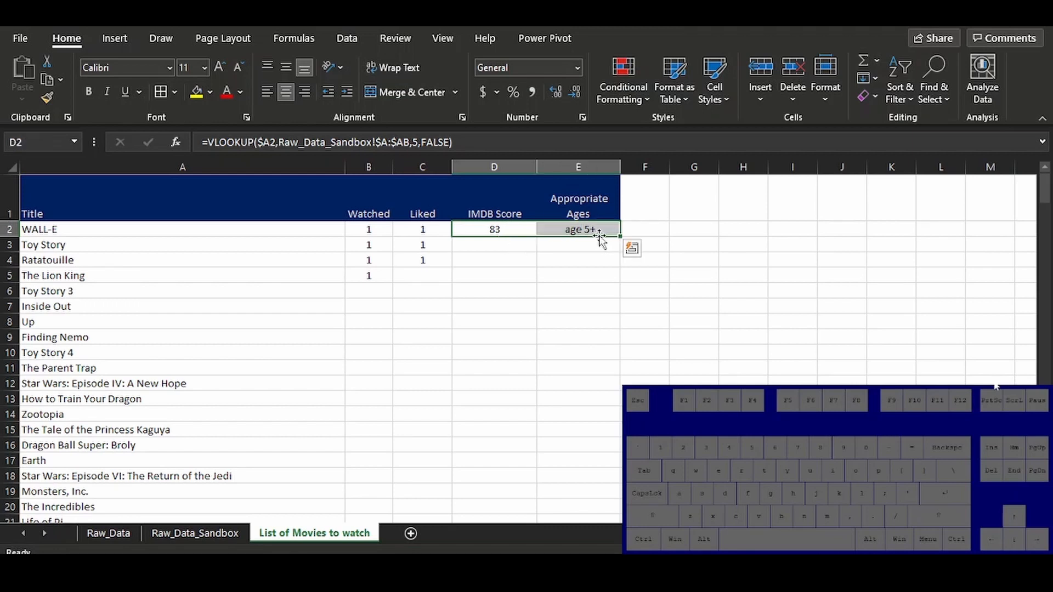
pyautogui.moveTo(620, 237); pyautogui.dragTo(594, 387)
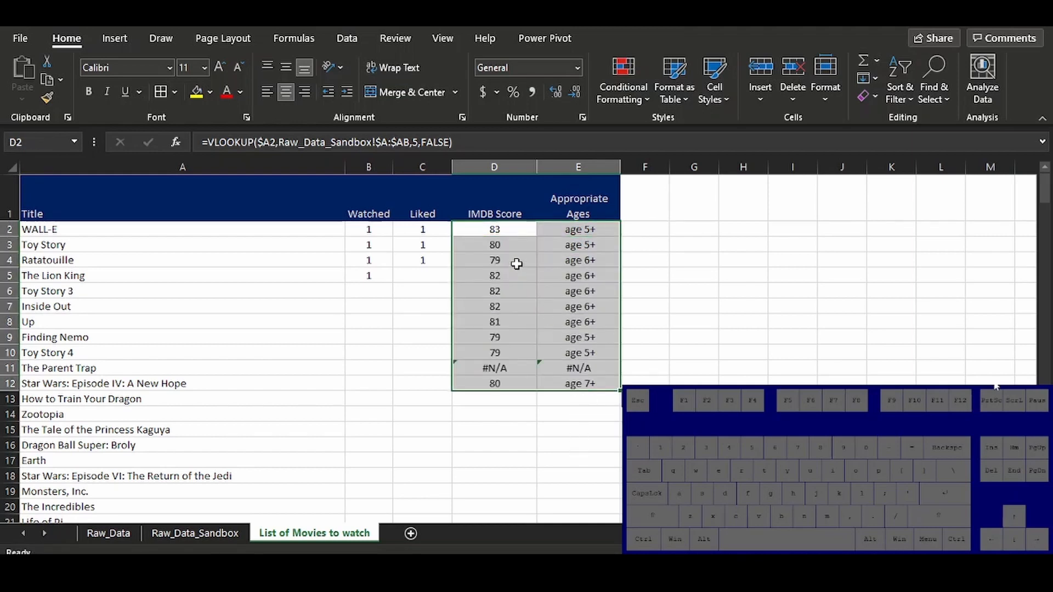
pyautogui.click(502, 241)
pyautogui.hotkey('shift', 'Right')
pyautogui.hotkey('ctrl', 'shift', 'Down')
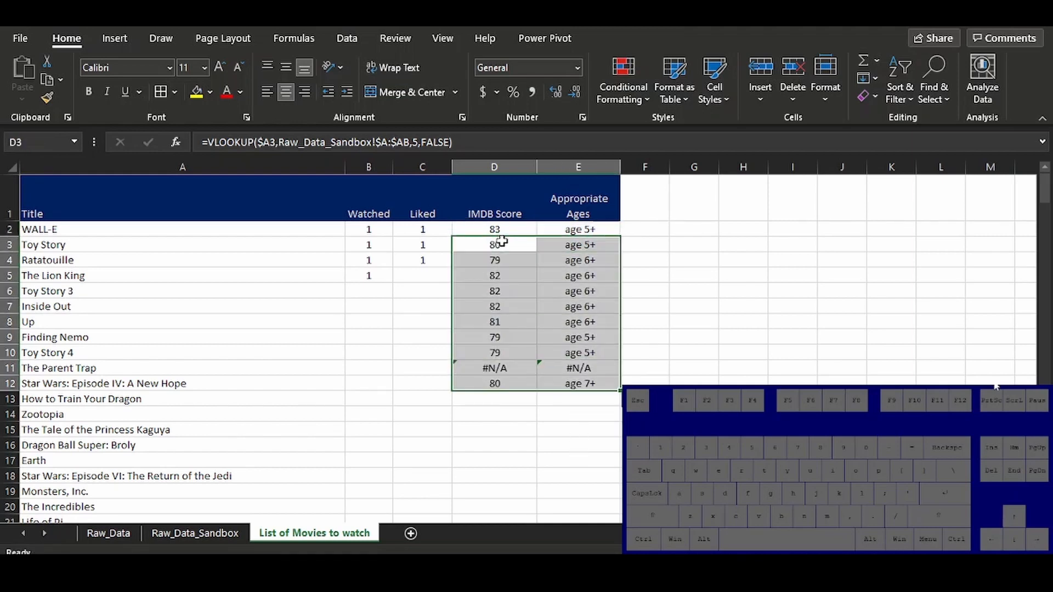
pyautogui.press('Delete')
pyautogui.press('Up')
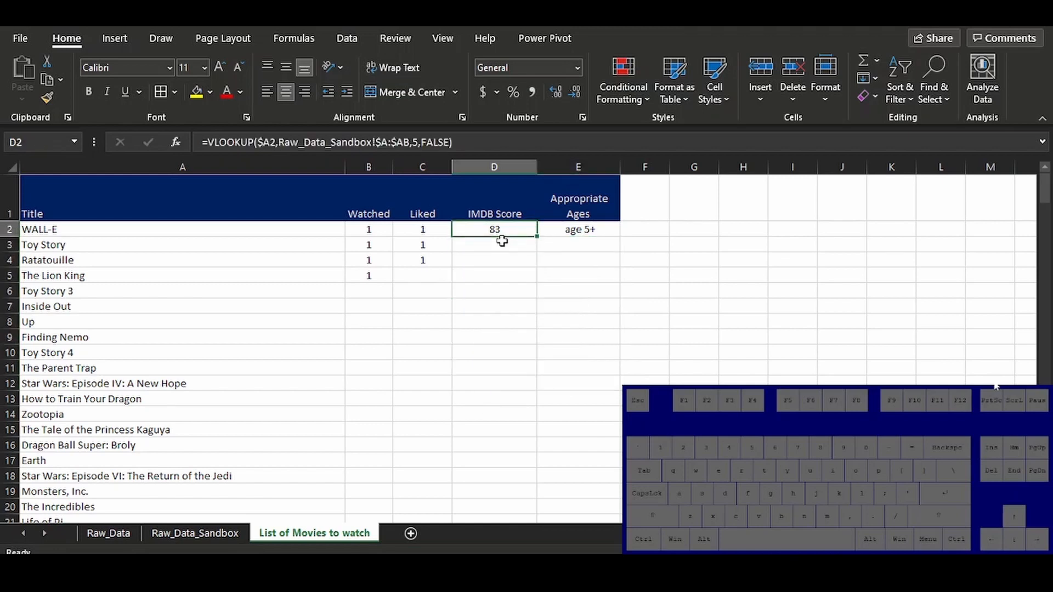
pyautogui.hotkey('shift', 'Right')
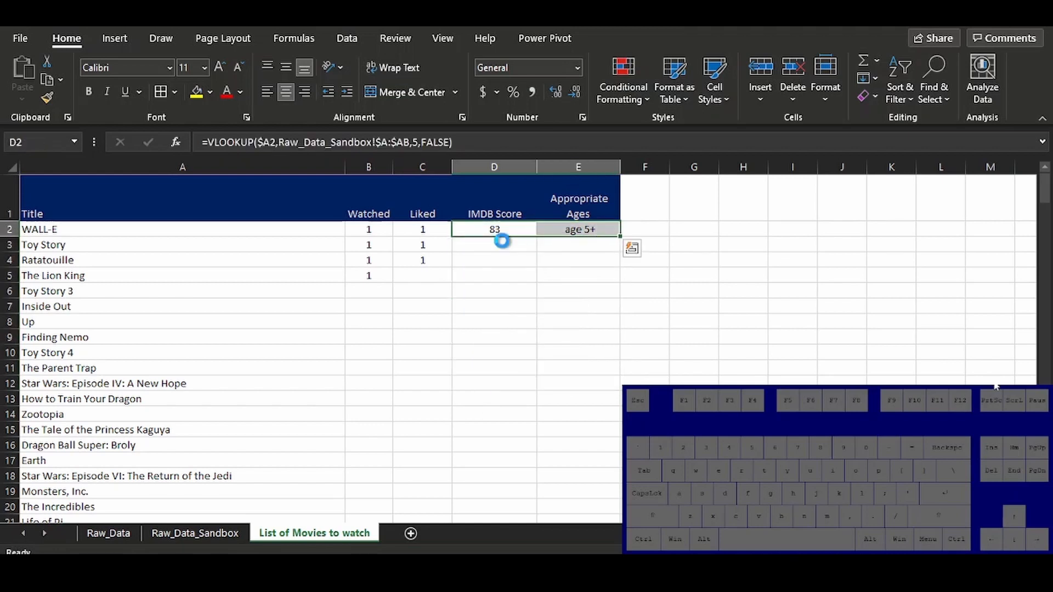
pyautogui.hotkey('ctrl', 'c')
pyautogui.hotkey('shift', 'Down')
pyautogui.hotkey('shift', 'Down')
pyautogui.hotkey('shift', 'Down')
pyautogui.hotkey('shift', 'Down')
pyautogui.hotkey('shift', 'Down')
pyautogui.hotkey('shift', 'Down')
pyautogui.hotkey('shift', 'Down')
pyautogui.hotkey('shift', 'Down')
pyautogui.hotkey('shift', 'Down')
pyautogui.hotkey('shift', 'Down')
pyautogui.hotkey('shift', 'Down')
pyautogui.hotkey('shift', 'Down')
pyautogui.hotkey('shift', 'Down')
pyautogui.hotkey('shift', 'Down')
pyautogui.hotkey('shift', 'Down')
pyautogui.hotkey('shift', 'Down')
pyautogui.hotkey('shift', 'Down')
pyautogui.hotkey('shift', 'Down')
pyautogui.hotkey('shift', 'Down')
pyautogui.hotkey('shift', 'Down')
pyautogui.hotkey('shift', 'Down')
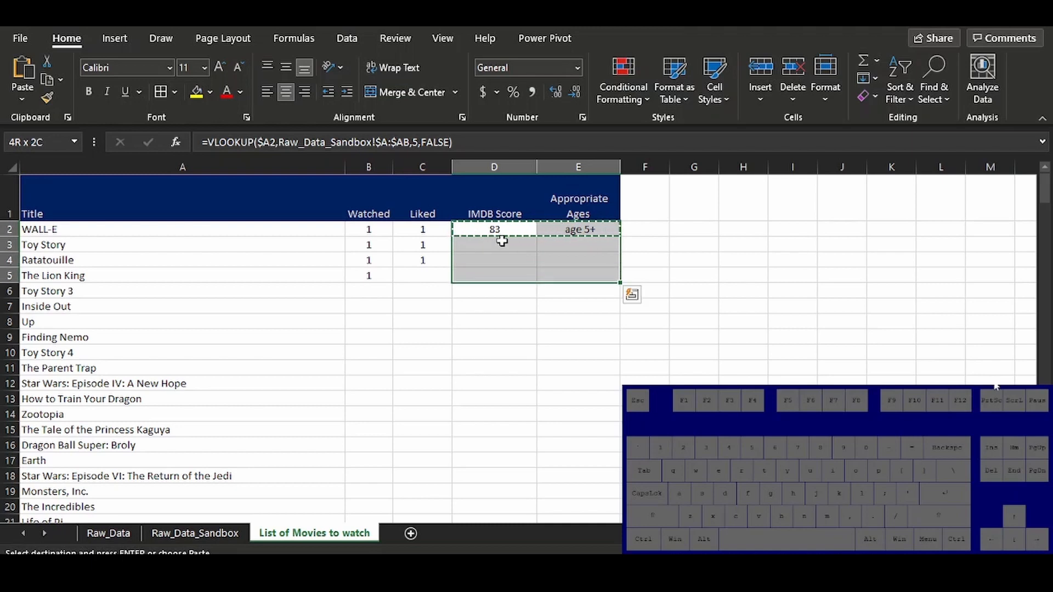
pyautogui.hotkey('shift', 'Down')
pyautogui.hotkey('shift', 'Down')
pyautogui.hotkey('shift', 'Down')
pyautogui.hotkey('shift', 'Down')
pyautogui.hotkey('shift', 'Down')
pyautogui.hotkey('shift', 'Down')
pyautogui.hotkey('shift', 'Down')
pyautogui.hotkey('shift', 'Down')
pyautogui.hotkey('shift', 'Down')
pyautogui.hotkey('shift', 'Down')
pyautogui.hotkey('shift', 'Down')
pyautogui.hotkey('shift', 'Down')
pyautogui.hotkey('shift', 'Down')
pyautogui.hotkey('shift', 'Down')
pyautogui.hotkey('shift', 'Down')
pyautogui.hotkey('shift', 'Down')
pyautogui.hotkey('shift', 'Down')
pyautogui.hotkey('shift', 'Down')
pyautogui.hotkey('shift', 'Down')
pyautogui.hotkey('shift', 'Down')
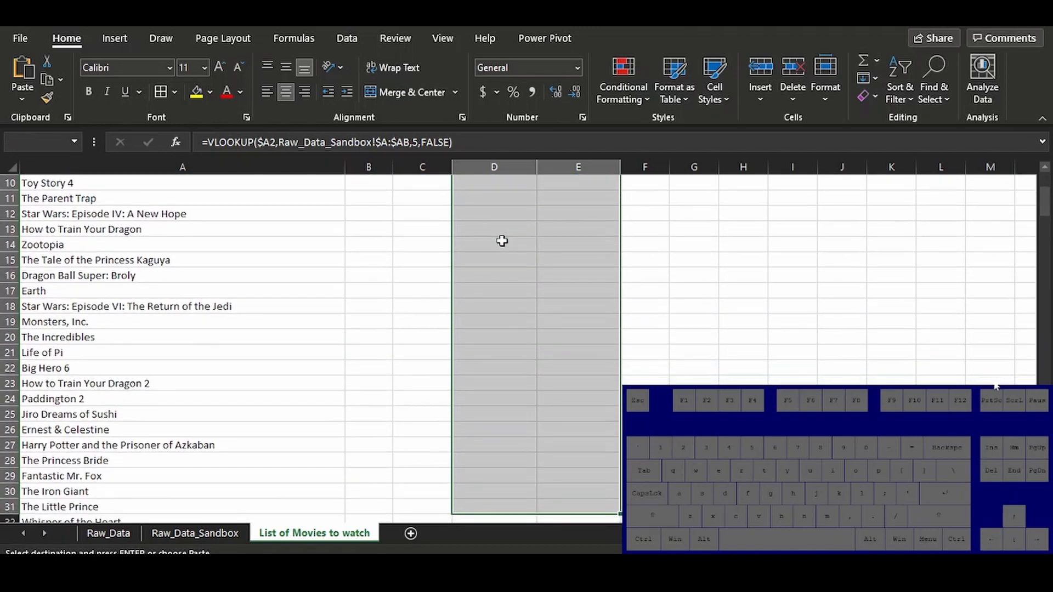
pyautogui.hotkey('ctrl', 'c')
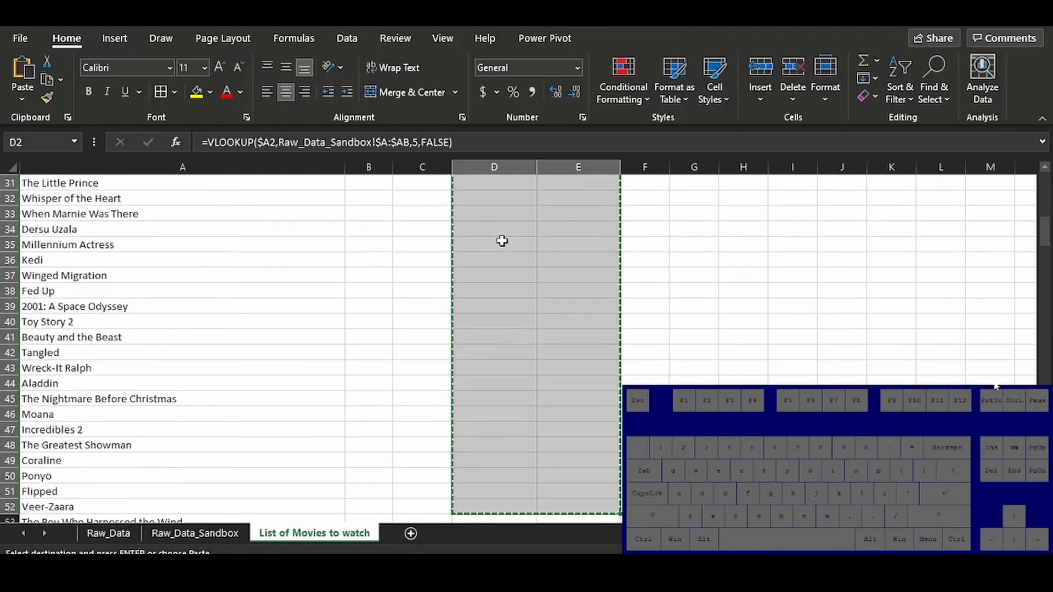
pyautogui.press('Up')
pyautogui.press('Down')
pyautogui.press('Escape')
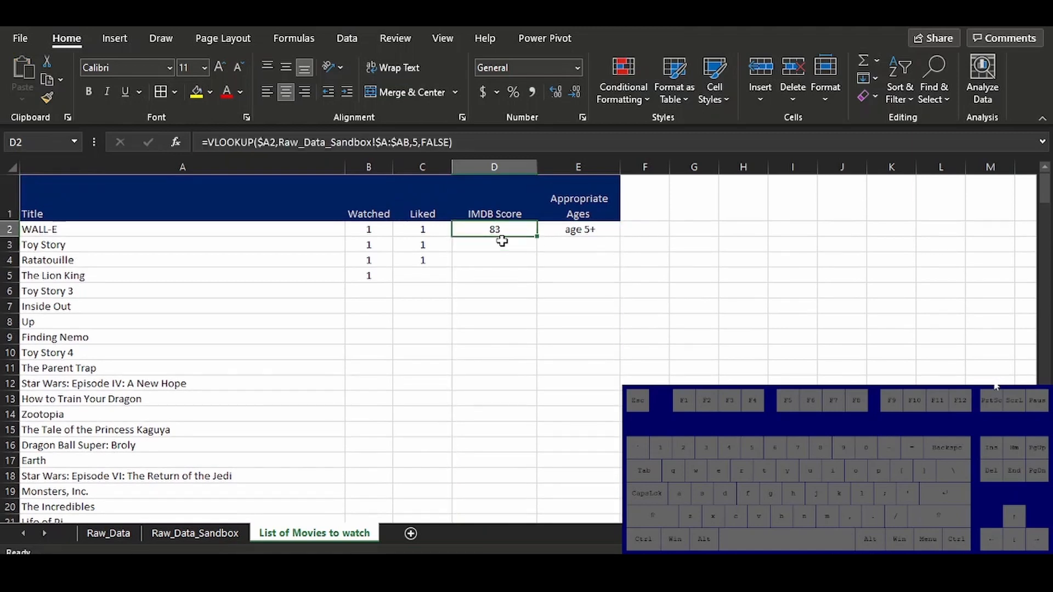
# Auto-fill the D2:E2 formulas down to the last movie in row 237, and clear the copies in D3:E237
pyautogui.hotkey('shift', 'Right')
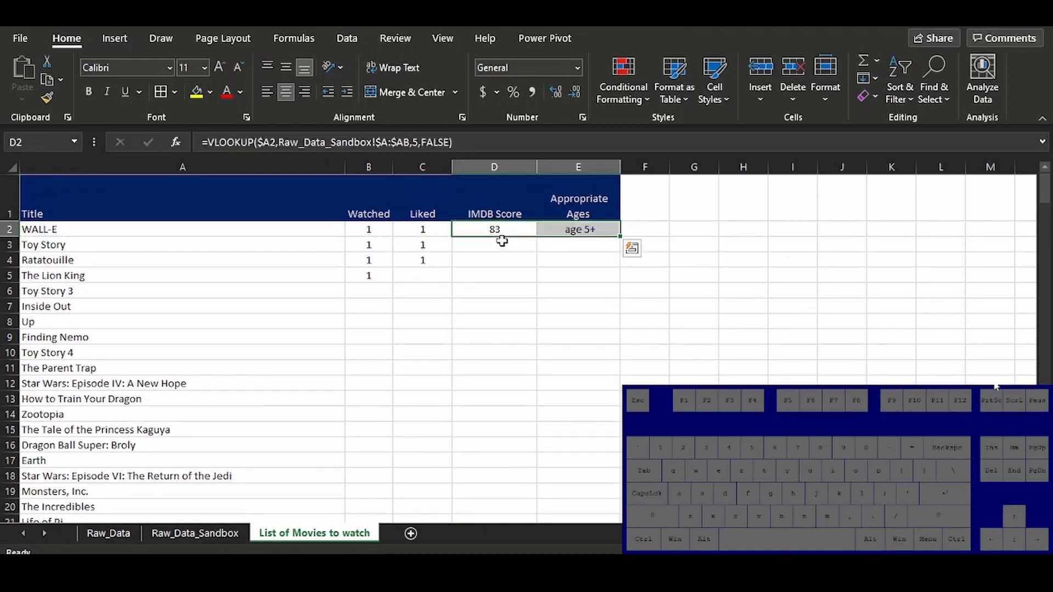
pyautogui.doubleClick(623, 239)
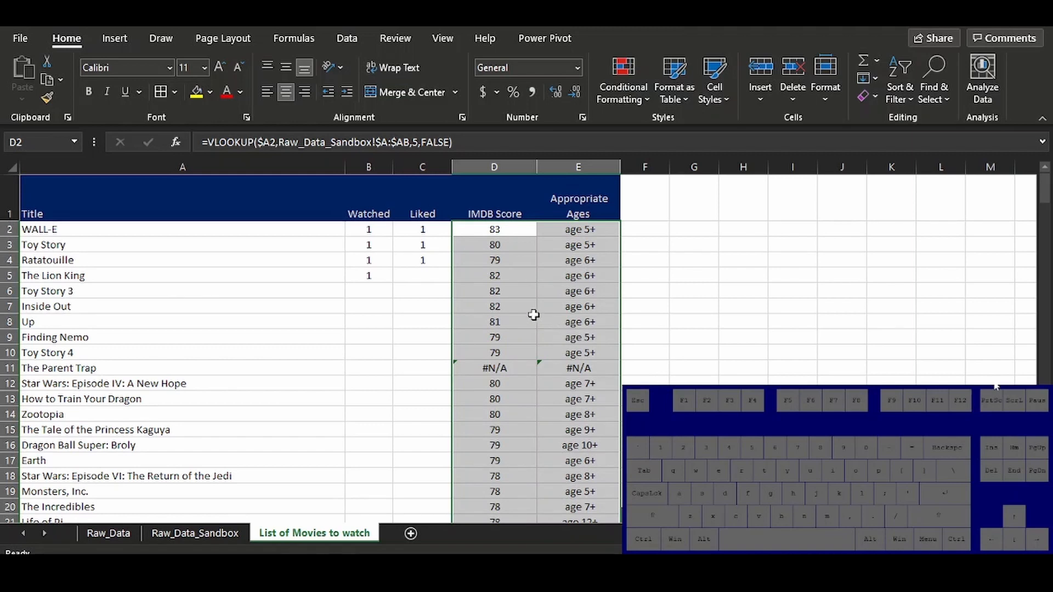
pyautogui.click(494, 244)
pyautogui.hotkey('shift', 'Right')
pyautogui.hotkey('ctrl', 'shift', 'Down')
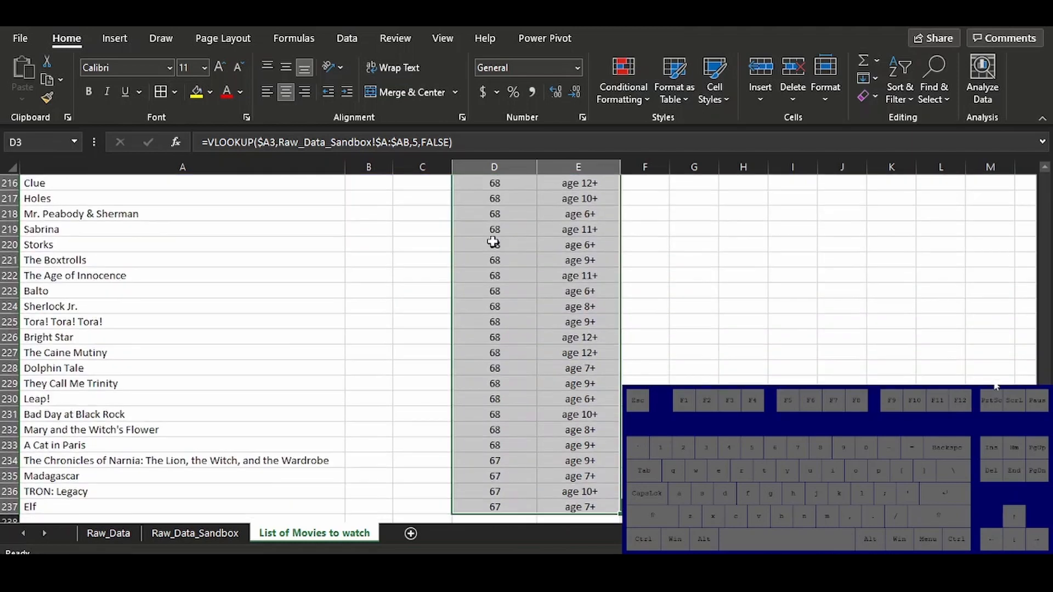
pyautogui.press('Delete')
pyautogui.press('Up')
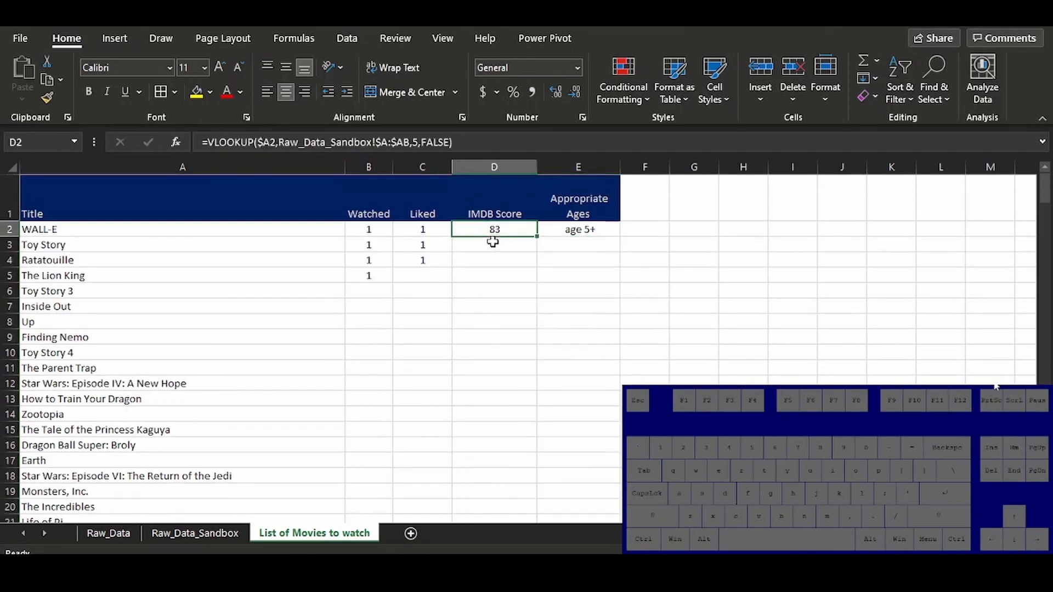
# Copy the D2:E2 formulas and paste them down the IMDB Score and Appropriate Ages columns through row 237
pyautogui.hotkey('shift', 'Right')
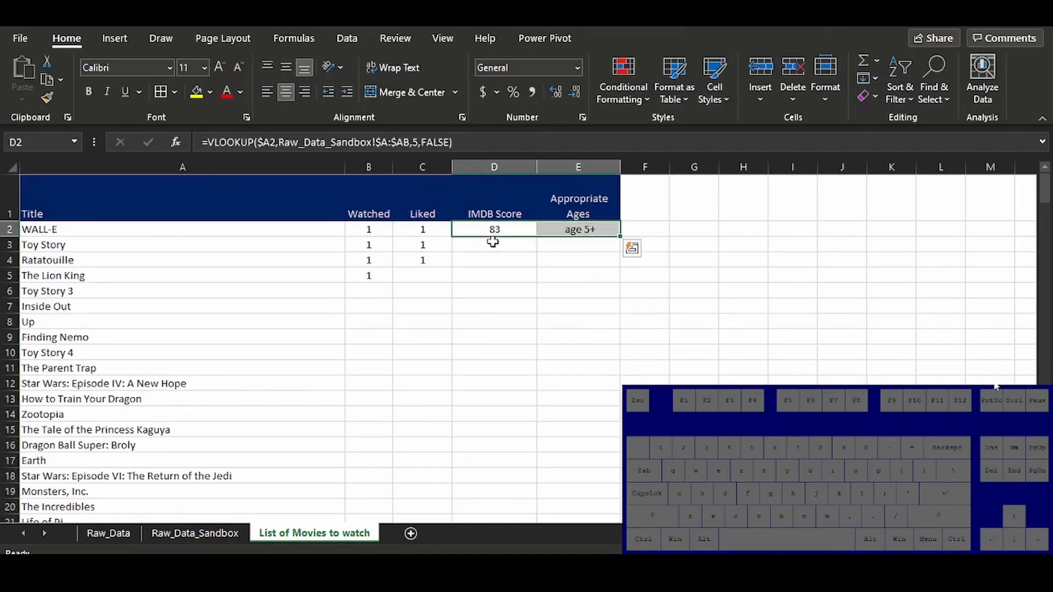
pyautogui.hotkey('ctrl', 'c')
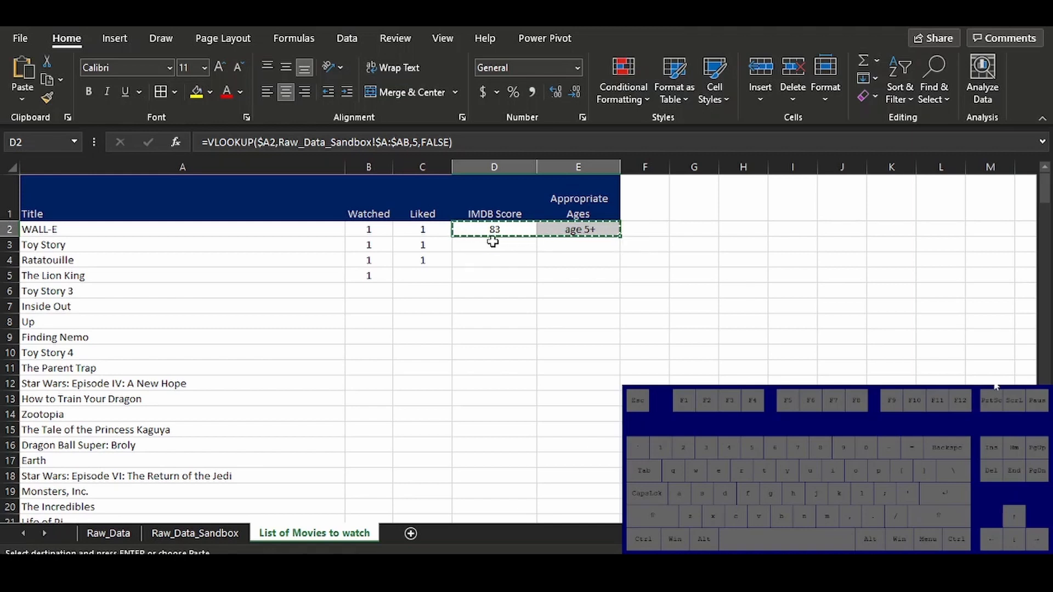
pyautogui.hotkey('ctrl', 'Left')
pyautogui.hotkey('ctrl', 'Down')
pyautogui.press('Right')
pyautogui.press('Right')
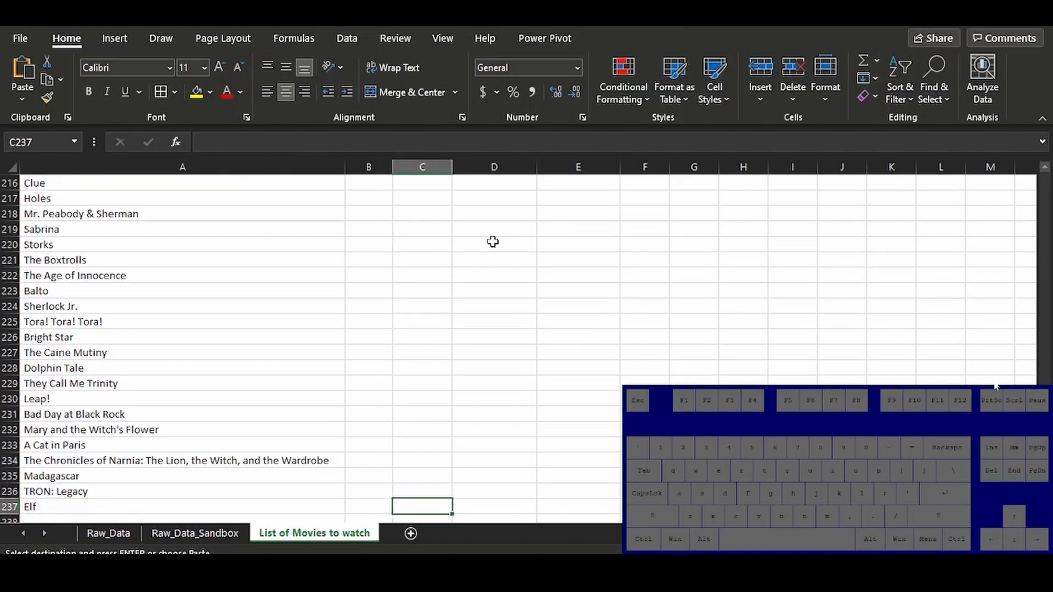
pyautogui.press('Right')
pyautogui.hotkey('ctrl', 'shift', 'Up')
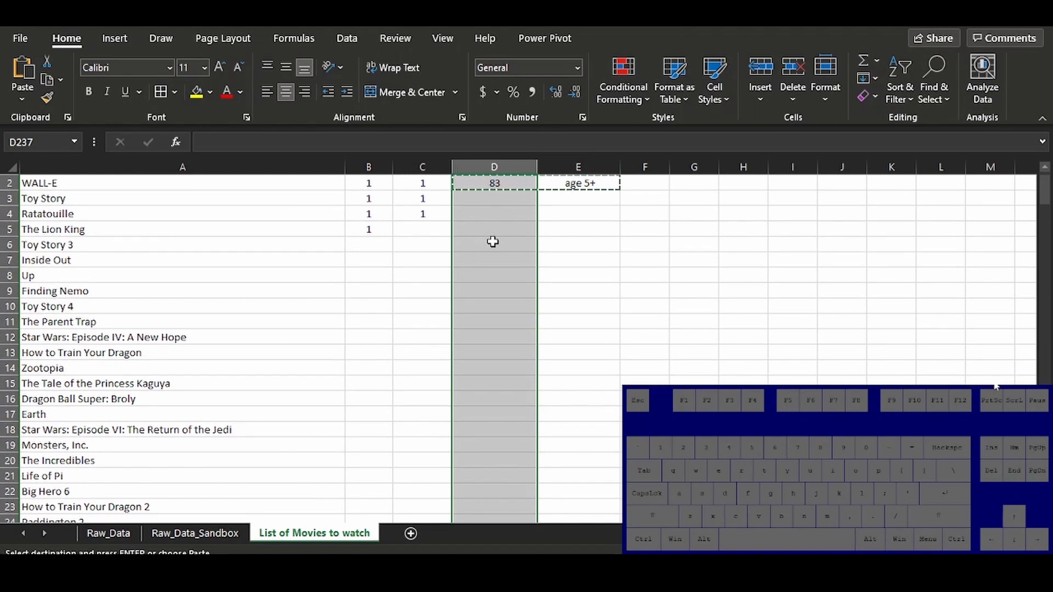
pyautogui.hotkey('ctrl', 'v')
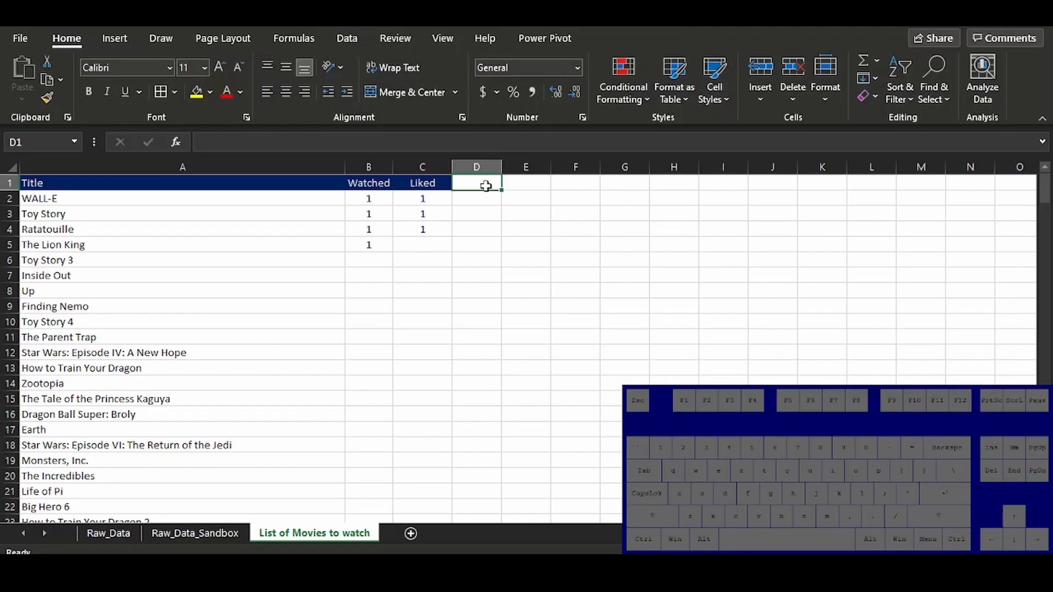
# Copy the IMDB Score and Appropriate Ages headers from Raw_Data_Sandbox into D1 and E1 of List of Movies to watch
pyautogui.hotkey('ctrl', 'pageup')
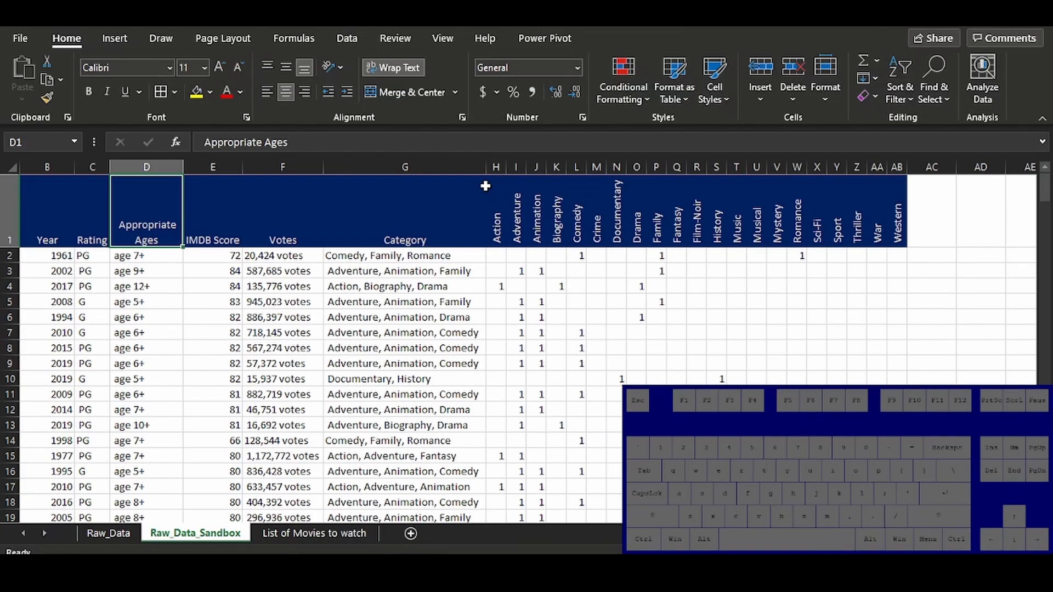
pyautogui.press('Right')
pyautogui.hotkey('ctrl', 'c')
pyautogui.hotkey('ctrl', 'pagedown')
pyautogui.hotkey('ctrl', 'v')
pyautogui.hotkey('ctrl', 'pageup')
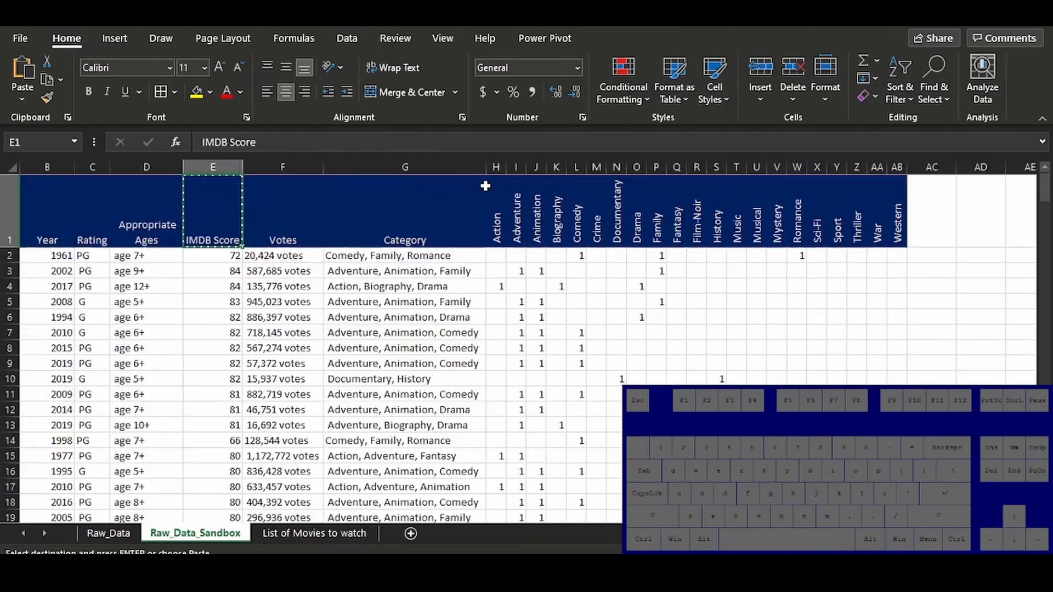
pyautogui.press('Left')
pyautogui.hotkey('ctrl', 'c')
pyautogui.hotkey('ctrl', 'pagedown')
pyautogui.press('Right')
pyautogui.hotkey('ctrl', 'v')
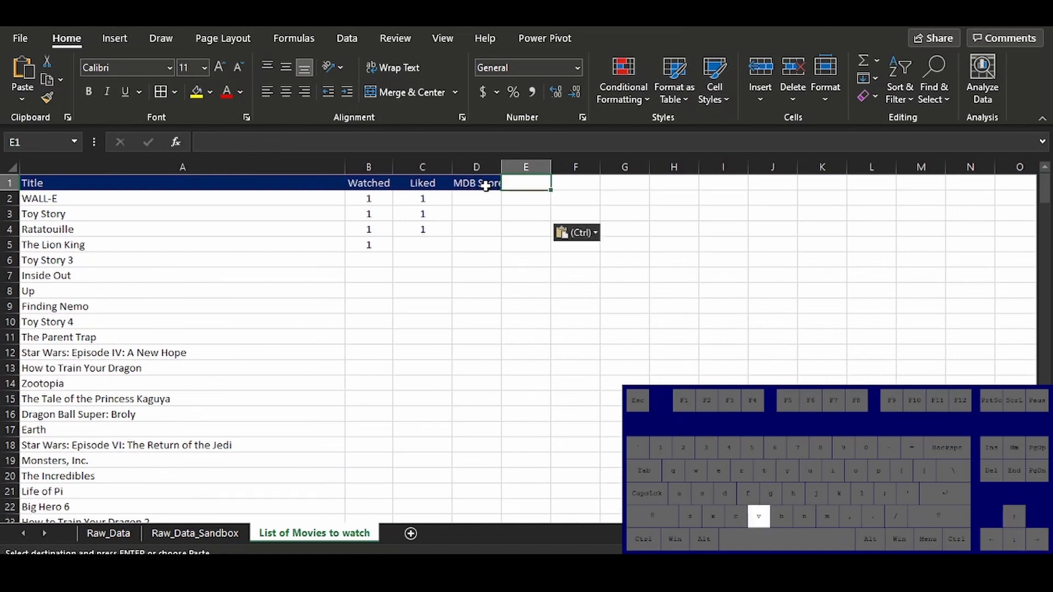
# Start a VLOOKUP formula in D2 under IMDB Score, using $A2 as the lookup value with only the column locked
pyautogui.press('Left')
pyautogui.press('Down')
pyautogui.write('=v;')
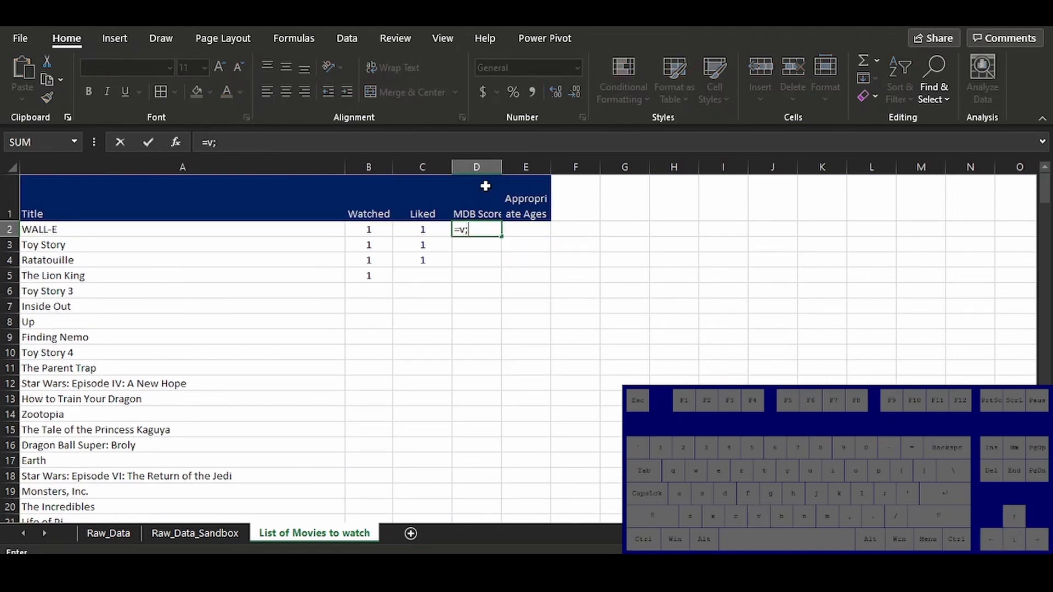
pyautogui.press('BackSpace')
pyautogui.write('LOOKUP(')
pyautogui.hotkey('ctrl', 'Left')
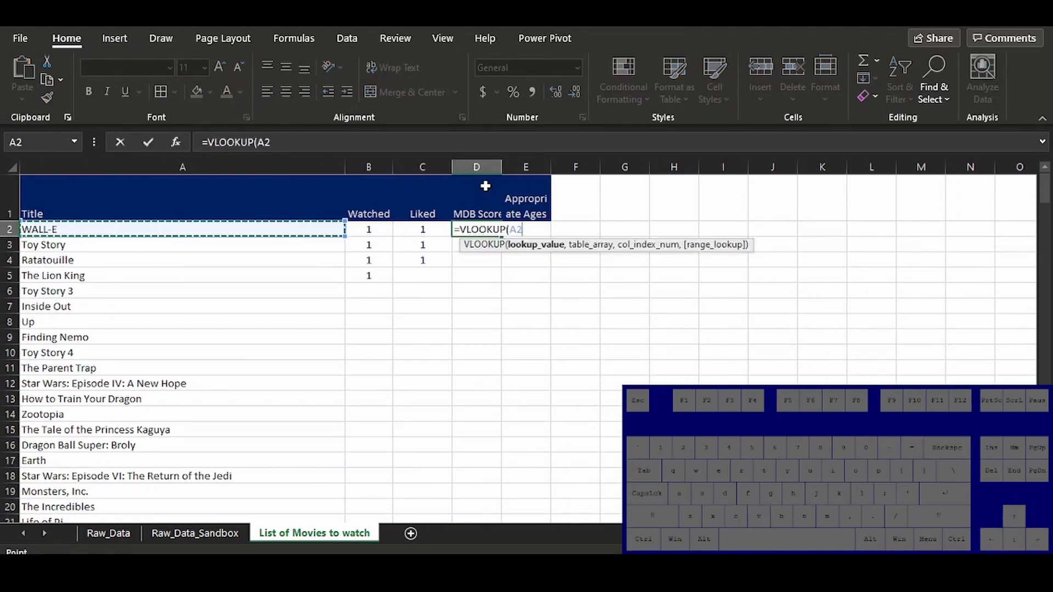
pyautogui.press('F4')
pyautogui.press('F4')
pyautogui.press('F4')
pyautogui.write(',')
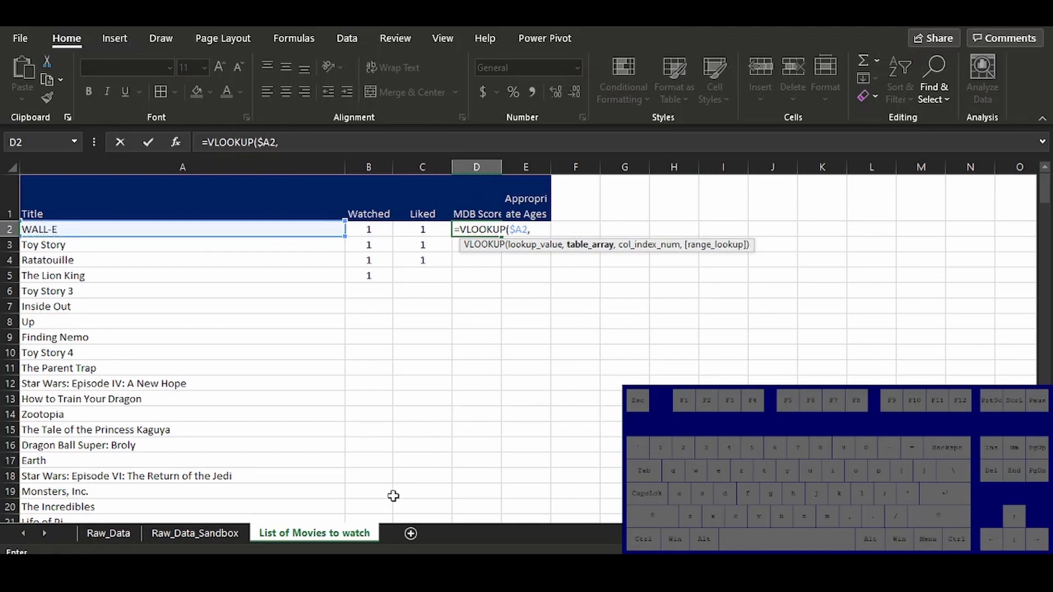
# Finish the IMDB Score VLOOKUP with table array Raw_Data_Sandbox!$A:$AB, column index 5 and FALSE for an exact match
pyautogui.click(195, 533)
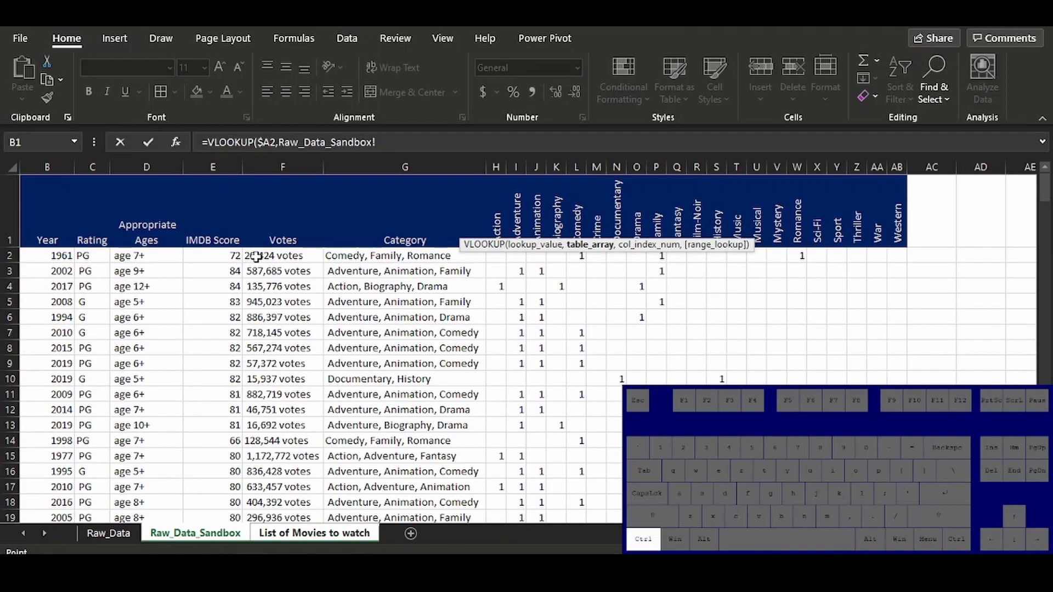
pyautogui.hotkey('ctrl', 'Home')
pyautogui.moveTo(167, 159); pyautogui.dragTo(909, 183)
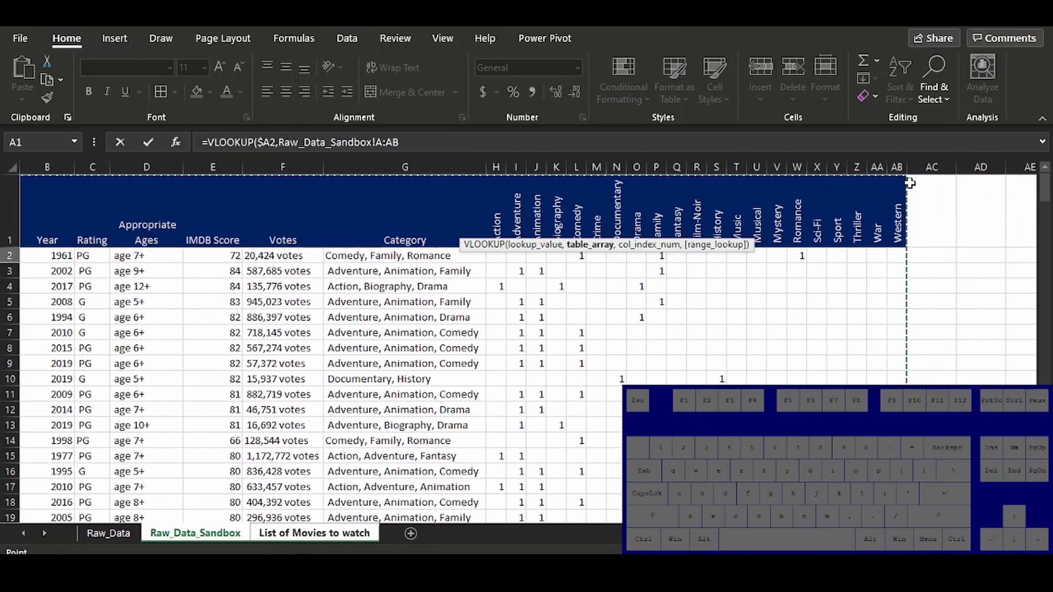
pyautogui.press('F4')
pyautogui.write(',5,false)')
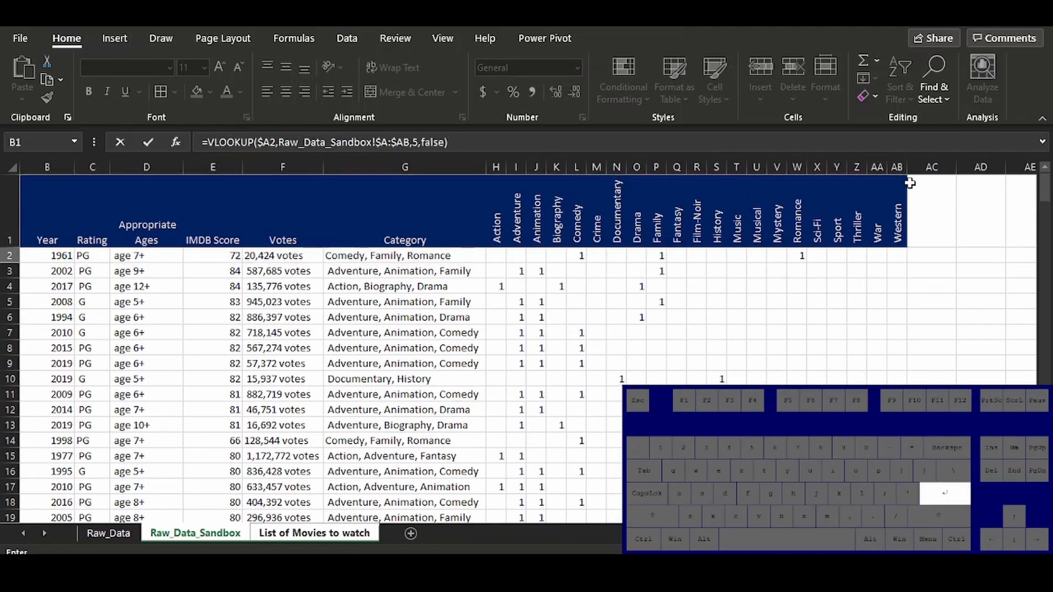
pyautogui.press('Return')
# Copy the IMDB Score VLOOKUP from D2 into E2 under Appropriate Ages and change its column index to 4
pyautogui.press('Up')
pyautogui.hotkey('ctrl', 'c')
pyautogui.press('Right')
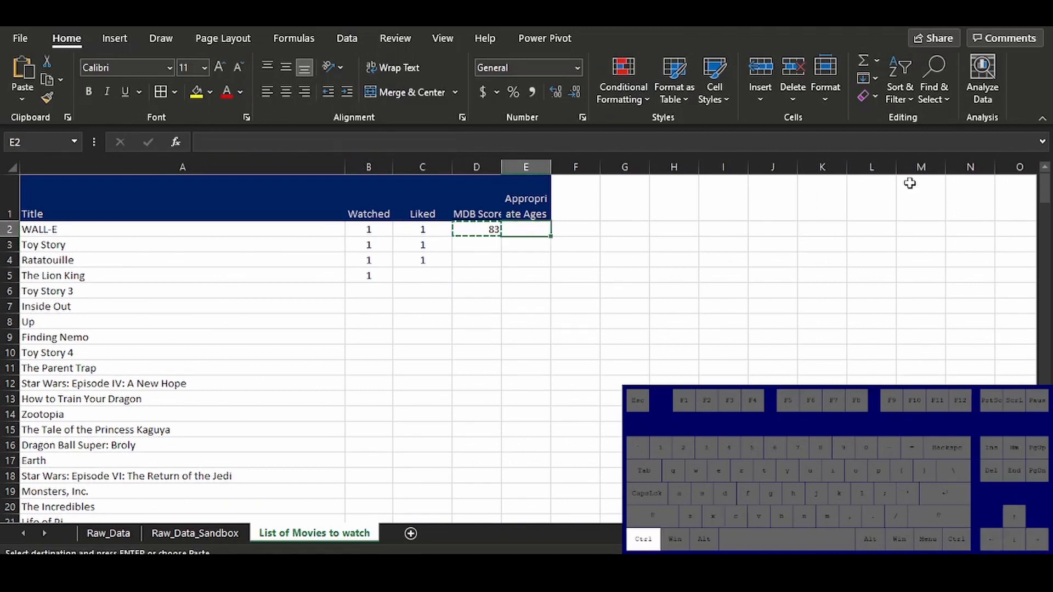
pyautogui.hotkey('ctrl', 'v')
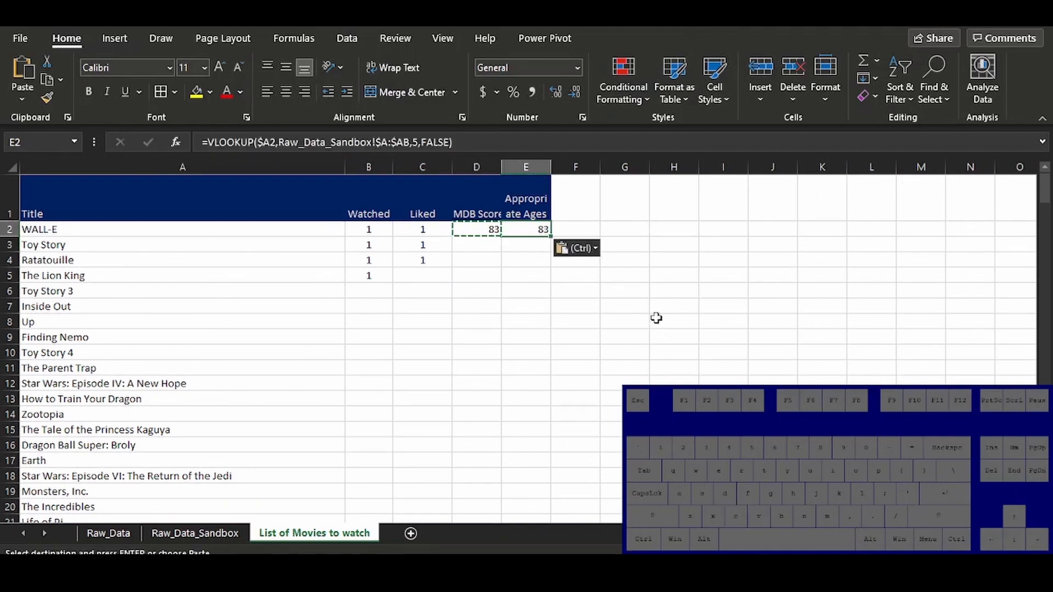
pyautogui.click(422, 140)
pyautogui.press('Left')
pyautogui.press('BackSpace')
pyautogui.write('4')
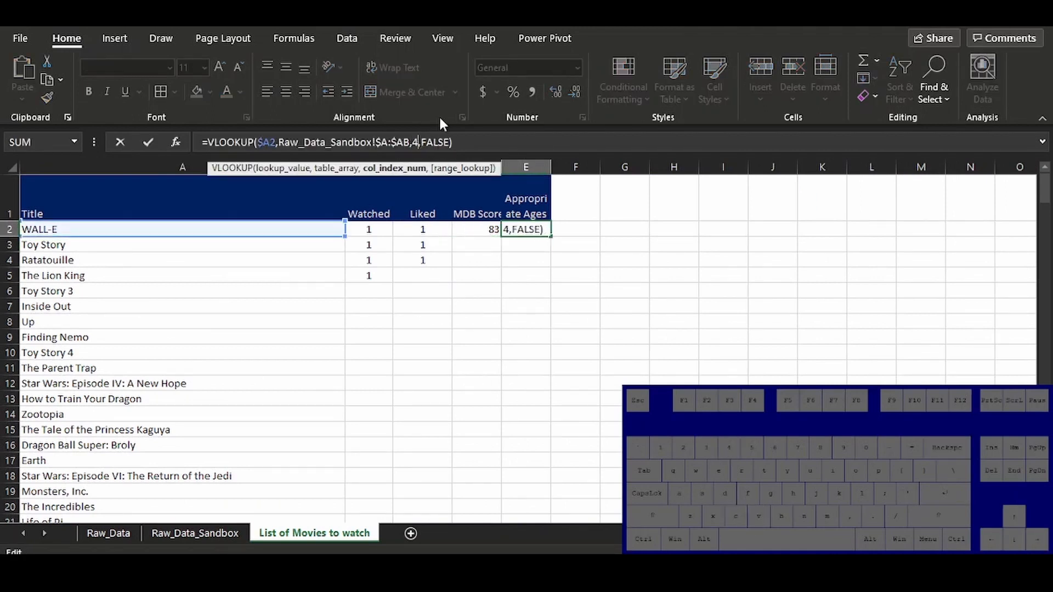
pyautogui.press('Return')
# Fill the D2:E2 formulas down the IMDB Score and Appropriate Ages columns for all listed movies
pyautogui.press('Up')
pyautogui.press('Left')
pyautogui.hotkey('shift', 'Right')
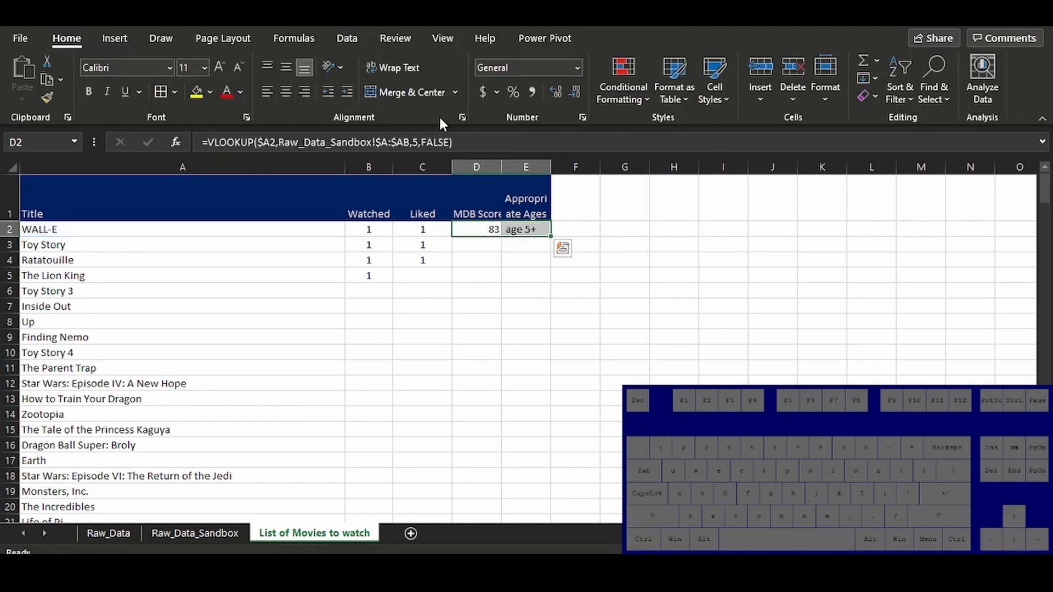
pyautogui.doubleClick(552, 236)
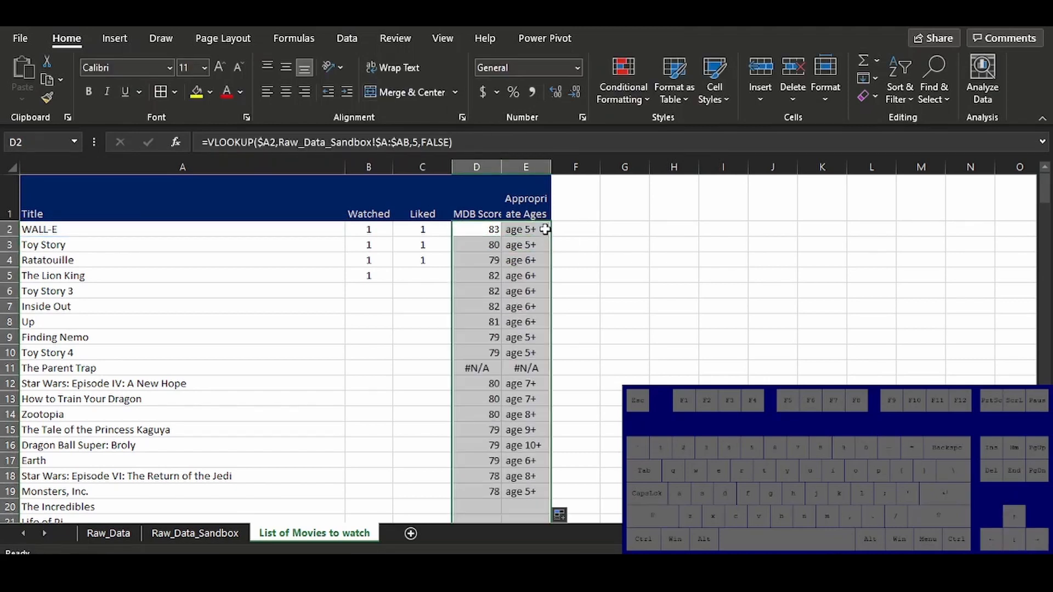
pyautogui.click(524, 230)
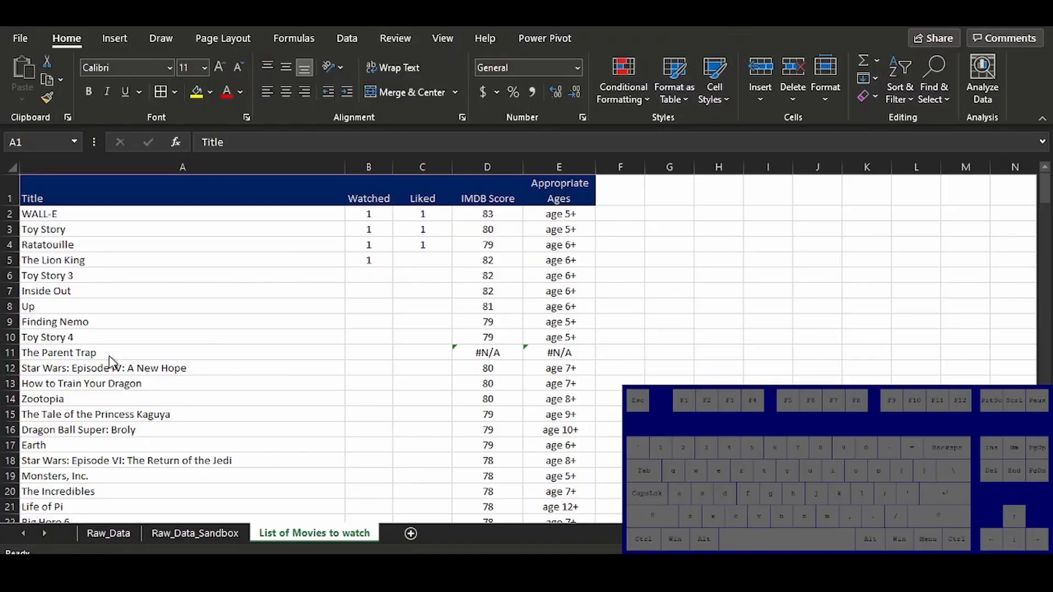
# Compare The Parent Trap's row 11 with the 1961 and 1998 entries for that title in Raw_Data_Sandbox
pyautogui.press('ctrl')
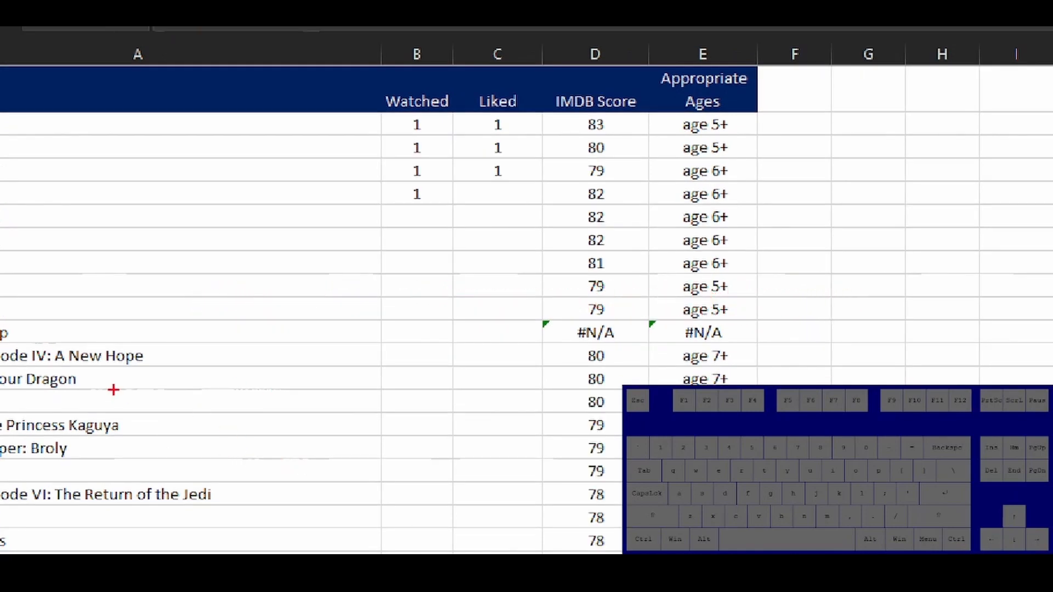
pyautogui.click(8, 353)
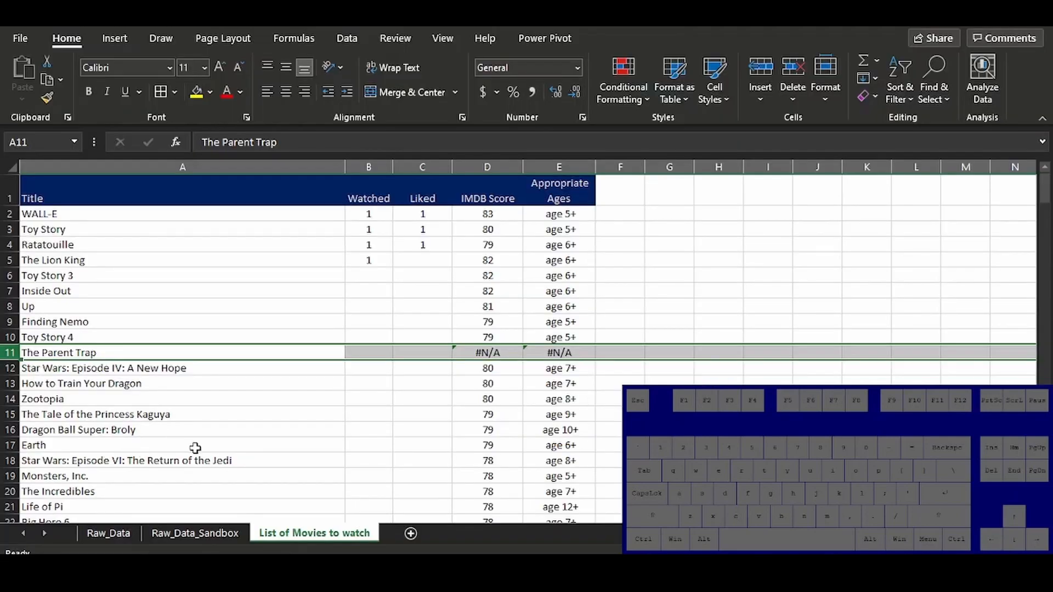
pyautogui.click(197, 533)
pyautogui.click(120, 255)
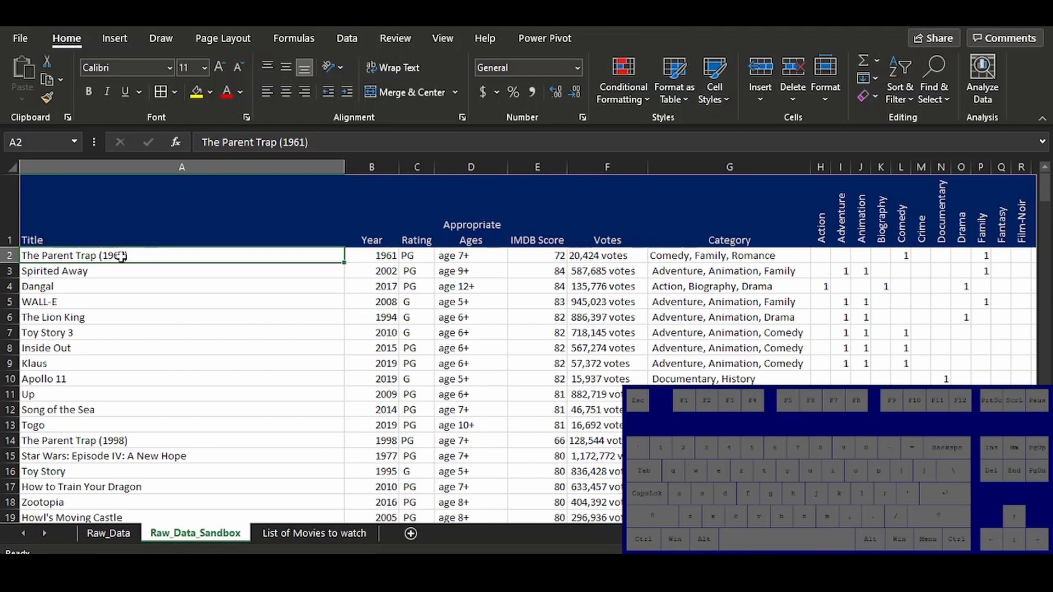
pyautogui.click(9, 255)
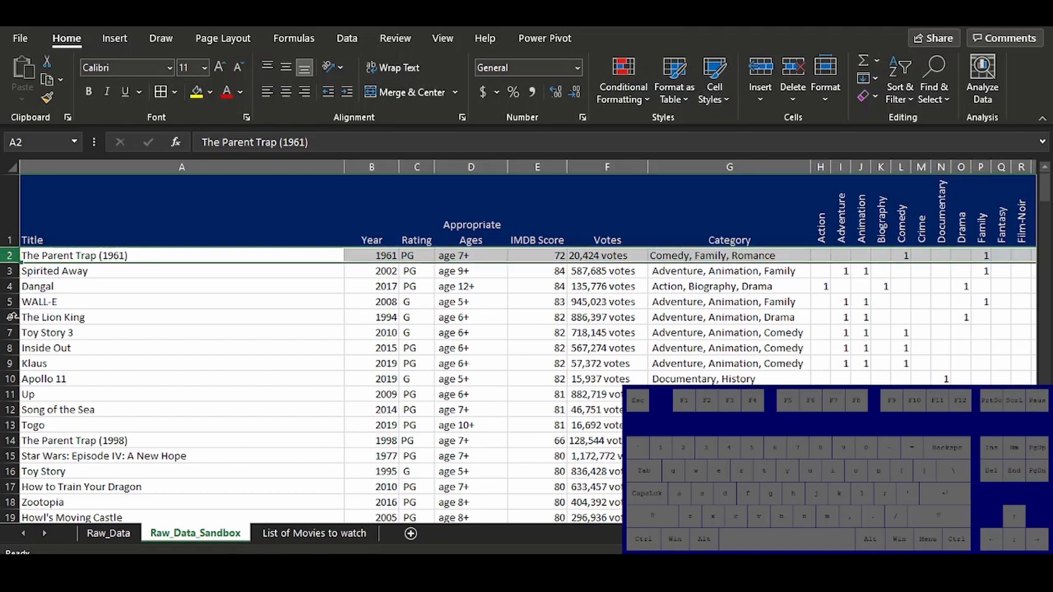
pyautogui.keyDown('ctrl'); pyautogui.click(7, 441); pyautogui.keyUp('ctrl')
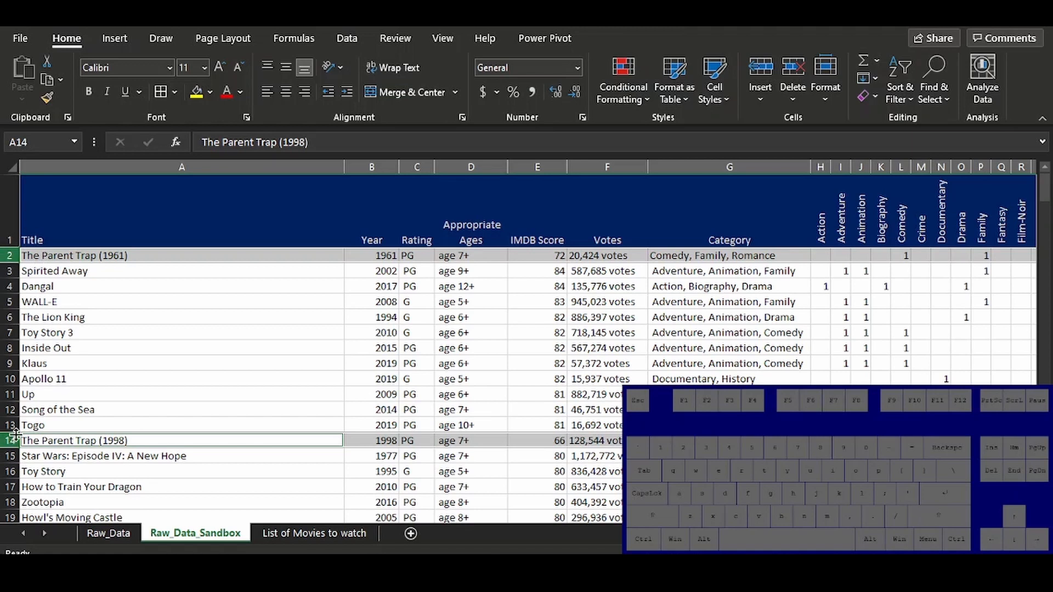
# Insert a blank row below The Parent Trap in List of Movies to watch and duplicate row 11 into it
pyautogui.hotkey('ctrl', 'pagedown')
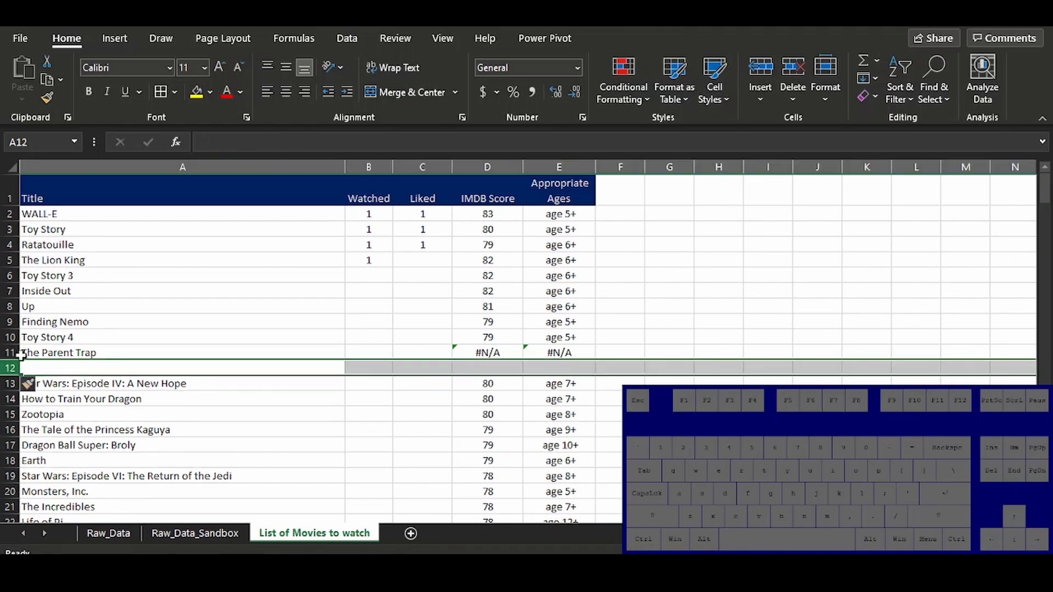
pyautogui.click(8, 352)
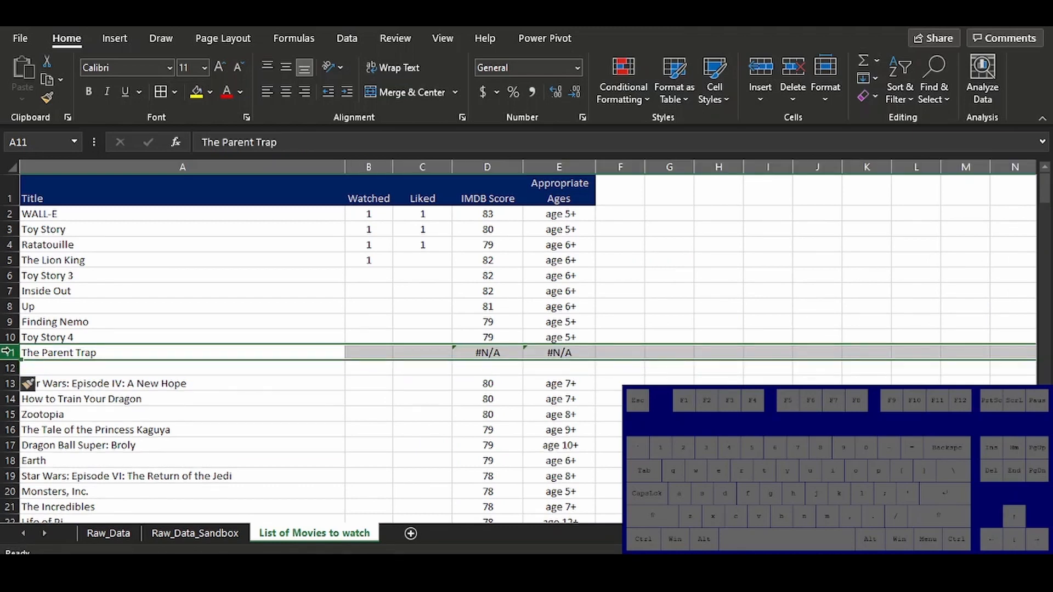
pyautogui.hotkey('ctrl', 'c')
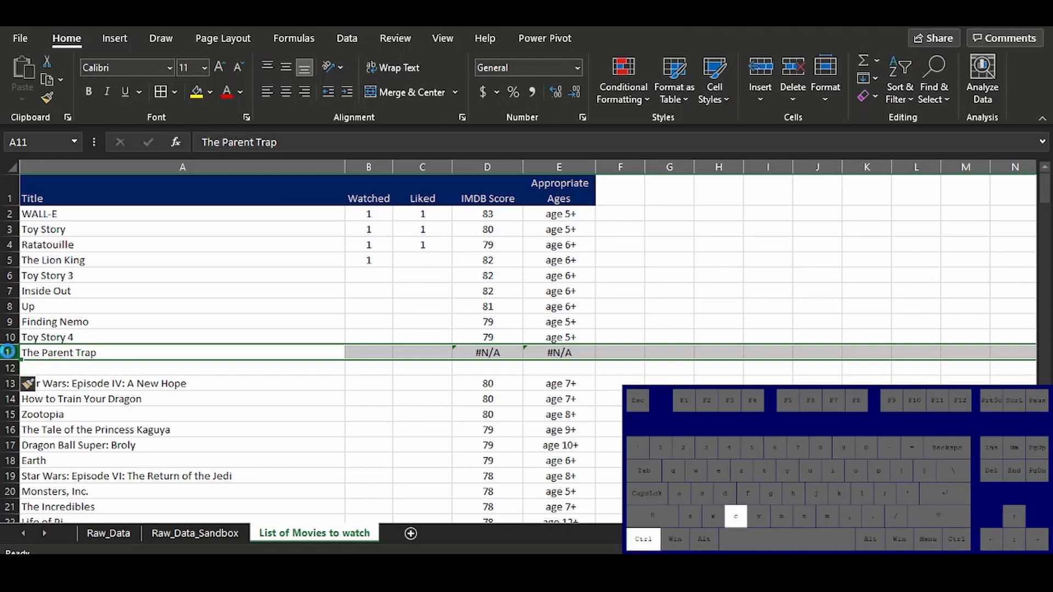
pyautogui.click(8, 368)
pyautogui.hotkey('ctrl', 'v')
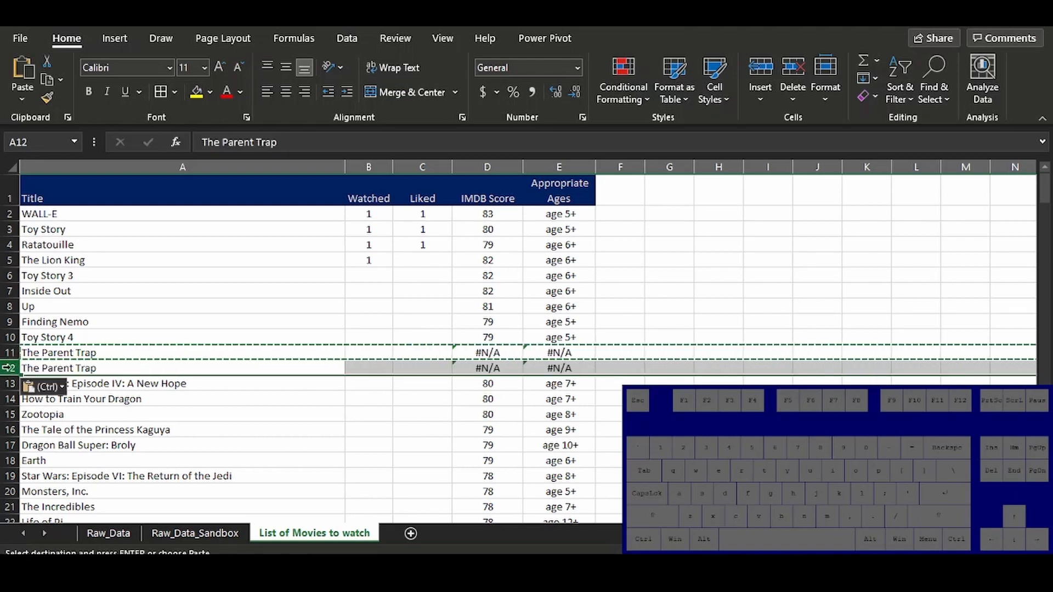
pyautogui.click(126, 356)
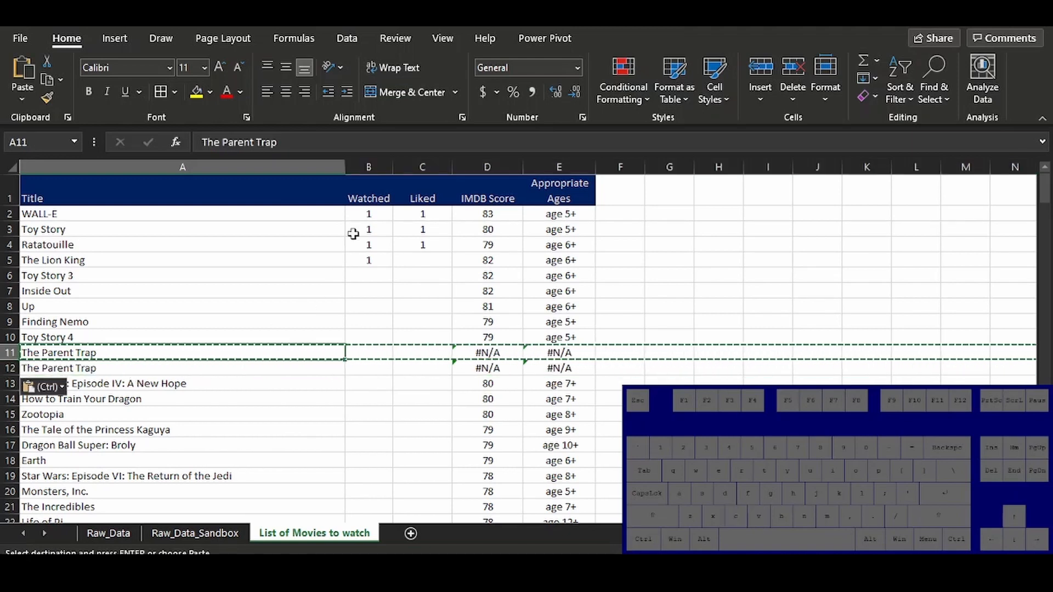
# Insert a new column between Title and Watched
pyautogui.click(369, 165)
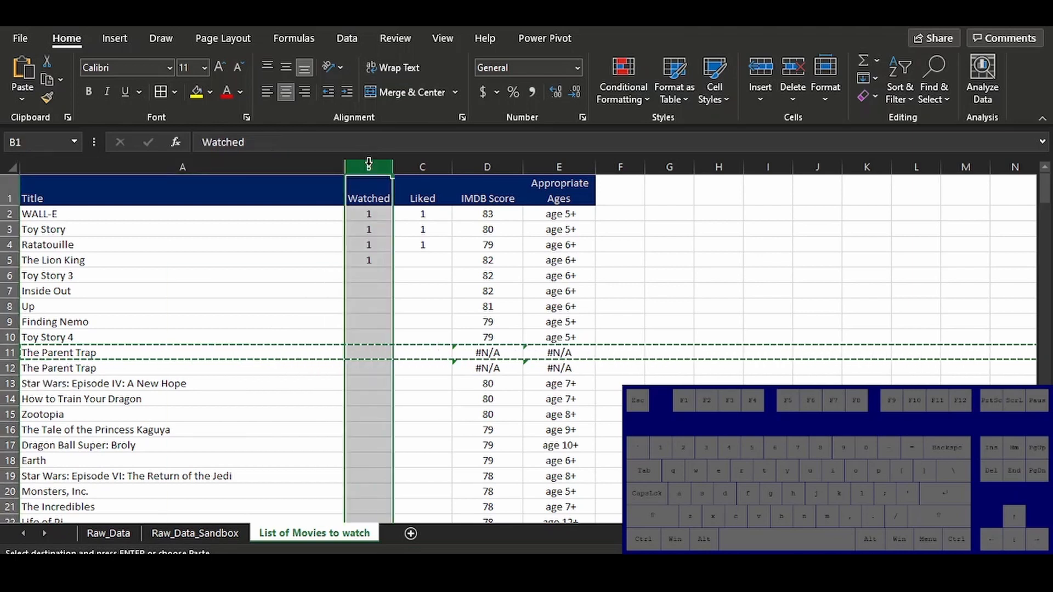
pyautogui.rightClick(368, 165)
pyautogui.click(397, 293)
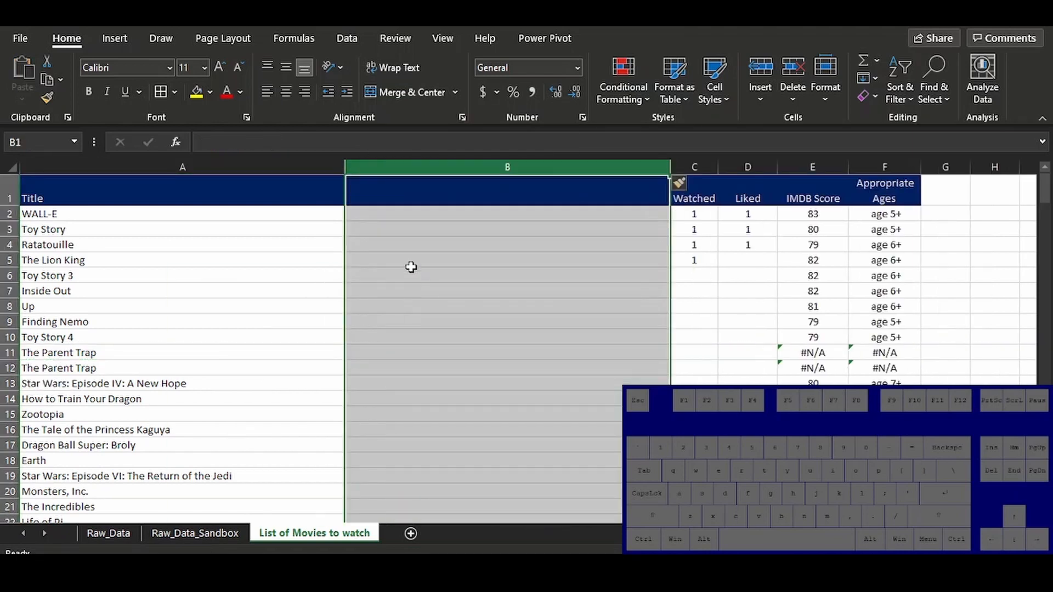
pyautogui.click(395, 216)
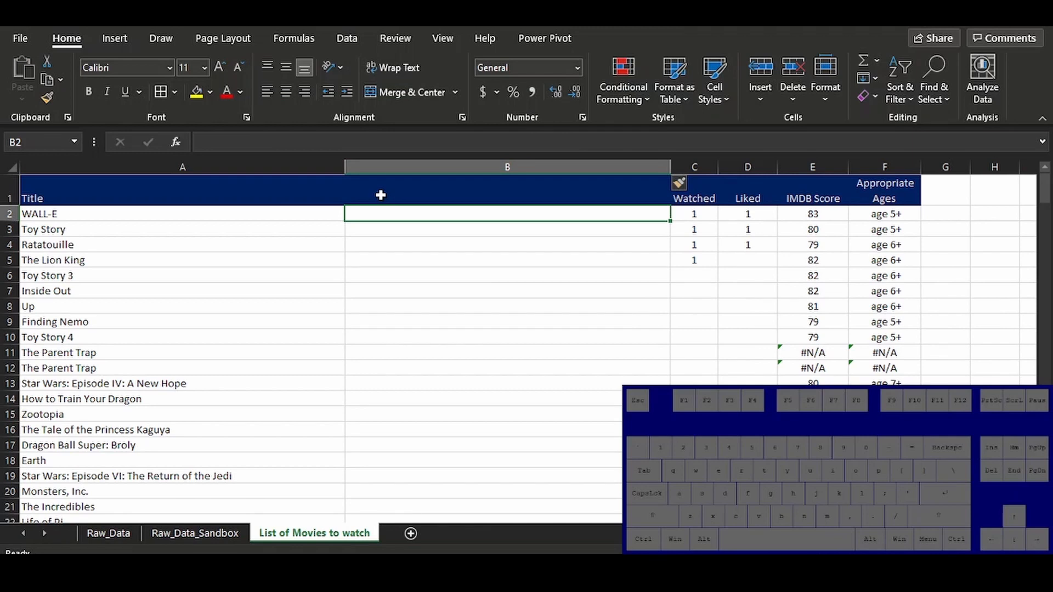
# Copy the Year header from Raw_Data_Sandbox into B1 of List of Movies to watch
pyautogui.press('ctrl')
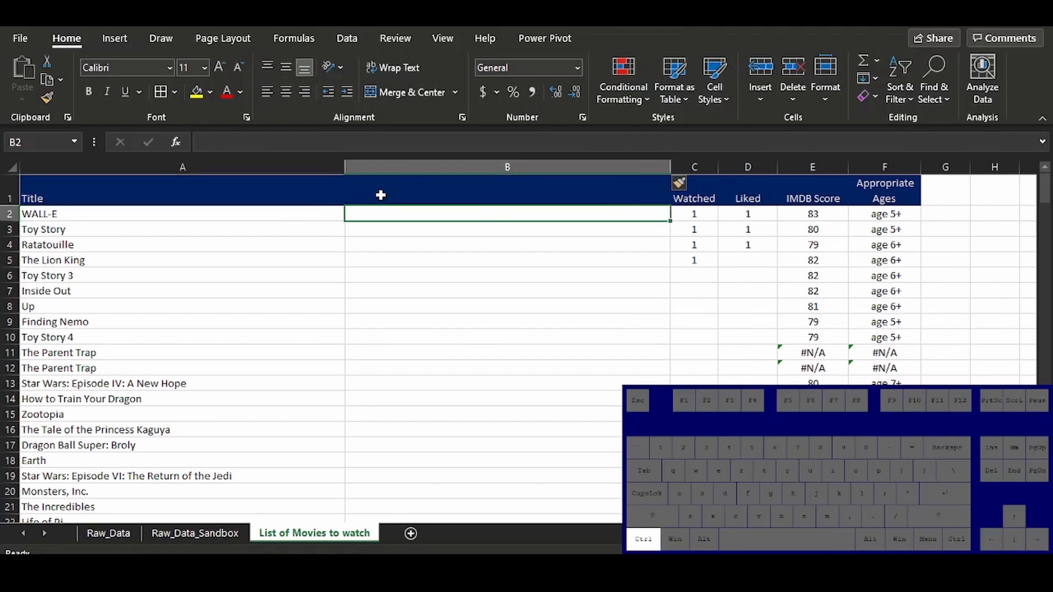
pyautogui.hotkey('ctrl', 'pageup')
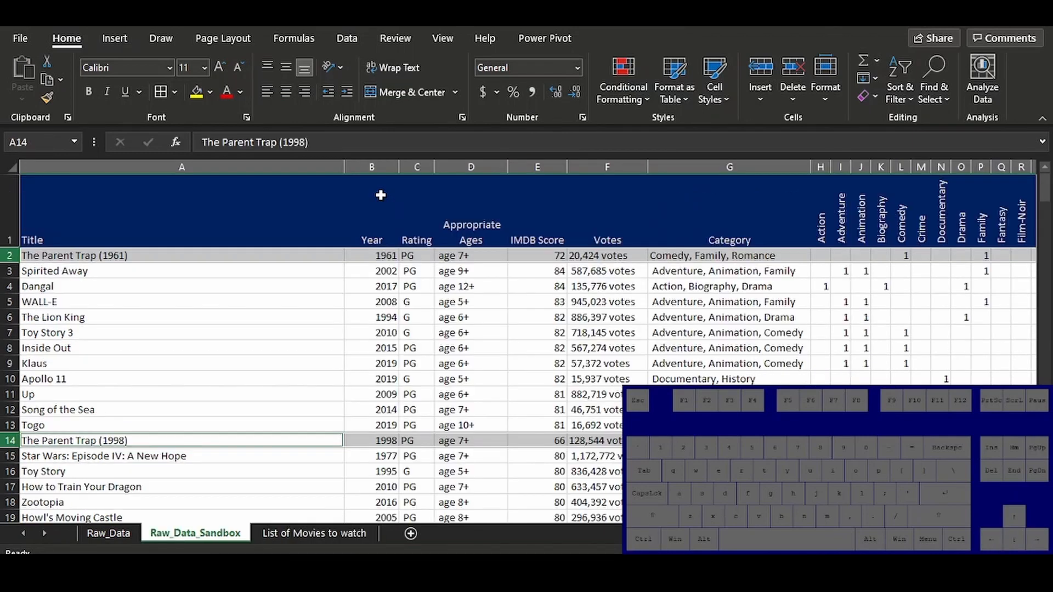
pyautogui.hotkey('ctrl', 'Up')
pyautogui.click(381, 195)
pyautogui.hotkey('ctrl', 'c')
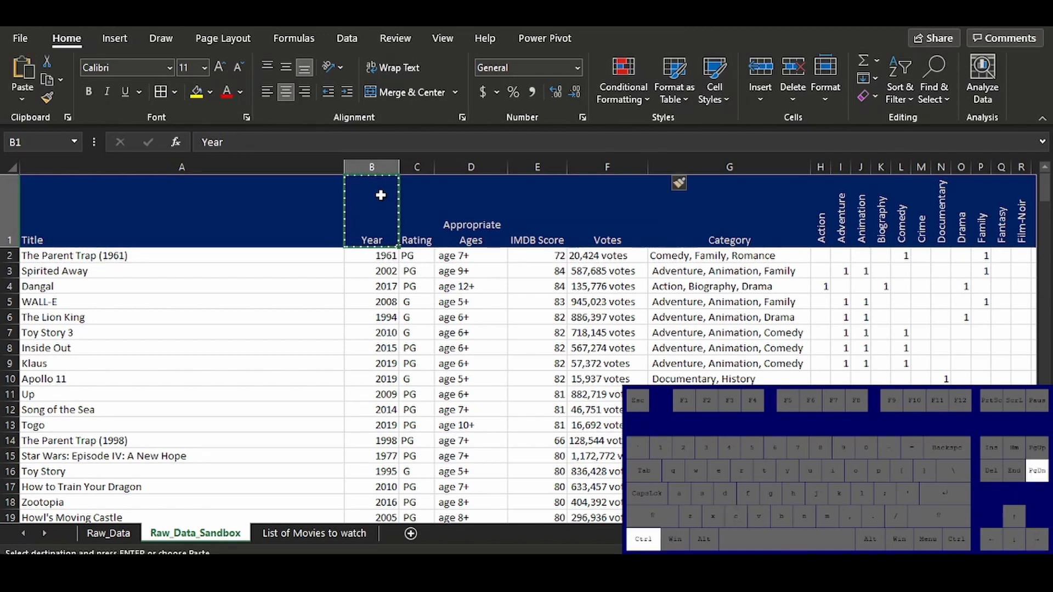
pyautogui.hotkey('ctrl', 'pagedown')
pyautogui.hotkey('ctrl', 'v')
pyautogui.press('Down')
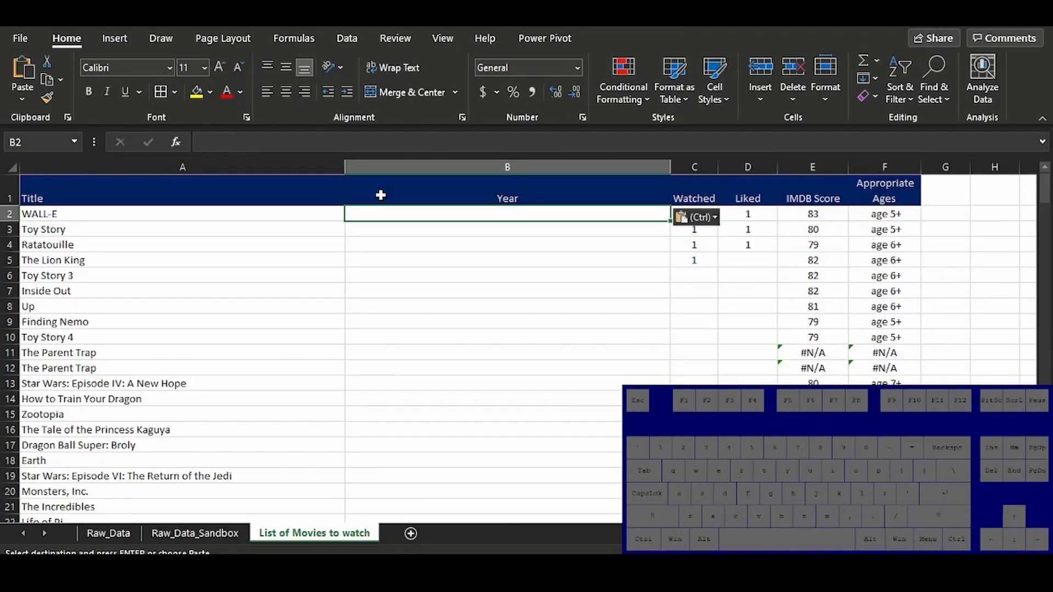
# Copy the IMDB Score VLOOKUP formula from E2 into B2 under Year
pyautogui.press('Right')
pyautogui.press('Right')
pyautogui.press('Right')
pyautogui.hotkey('ctrl', 'c')
pyautogui.press('Left')
pyautogui.press('Left')
pyautogui.press('Left')
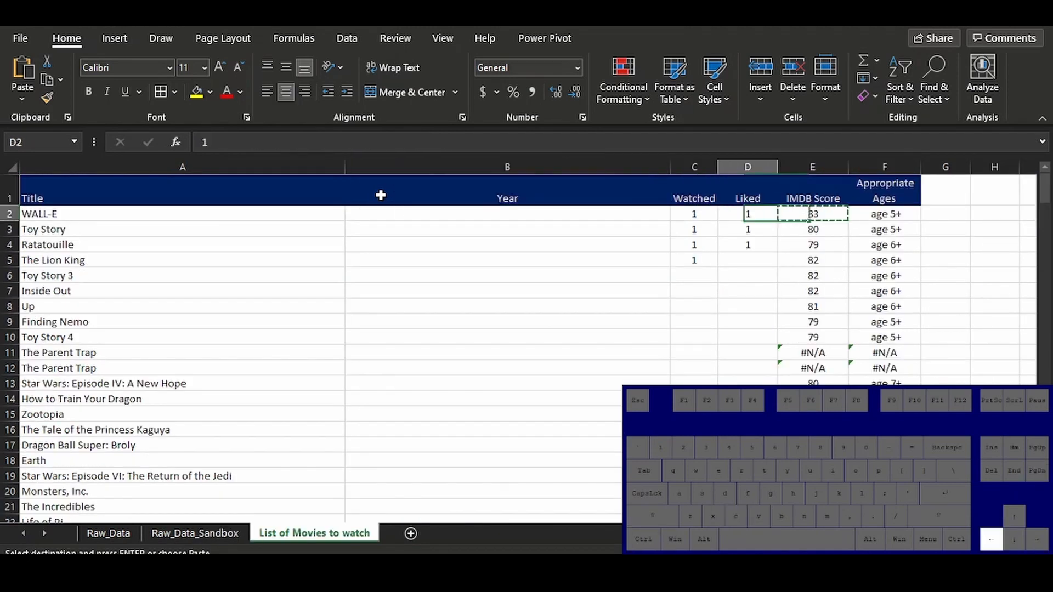
pyautogui.hotkey('ctrl', 'v')
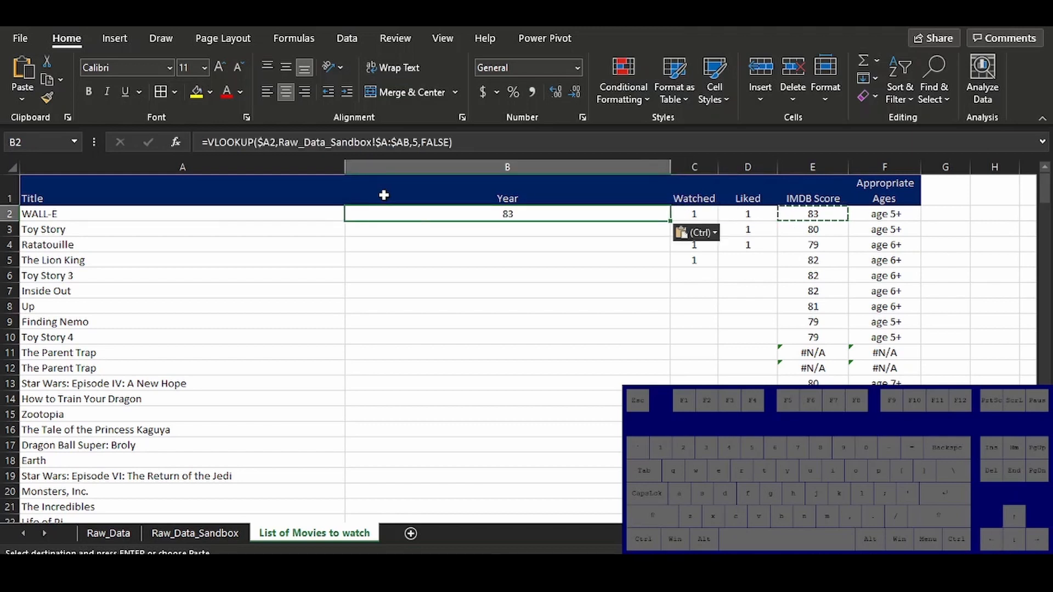
# Check the Year column's position in Raw_Data_Sandbox and set the column index of the B2 VLOOKUP to 2
pyautogui.click(183, 533)
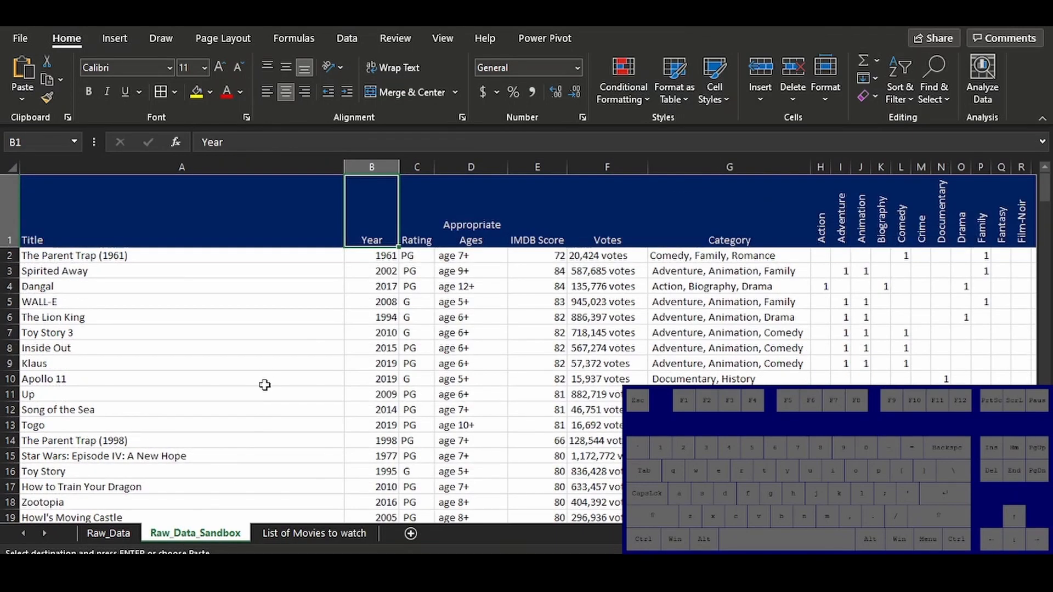
pyautogui.moveTo(191, 159); pyautogui.dragTo(376, 164)
pyautogui.click(315, 533)
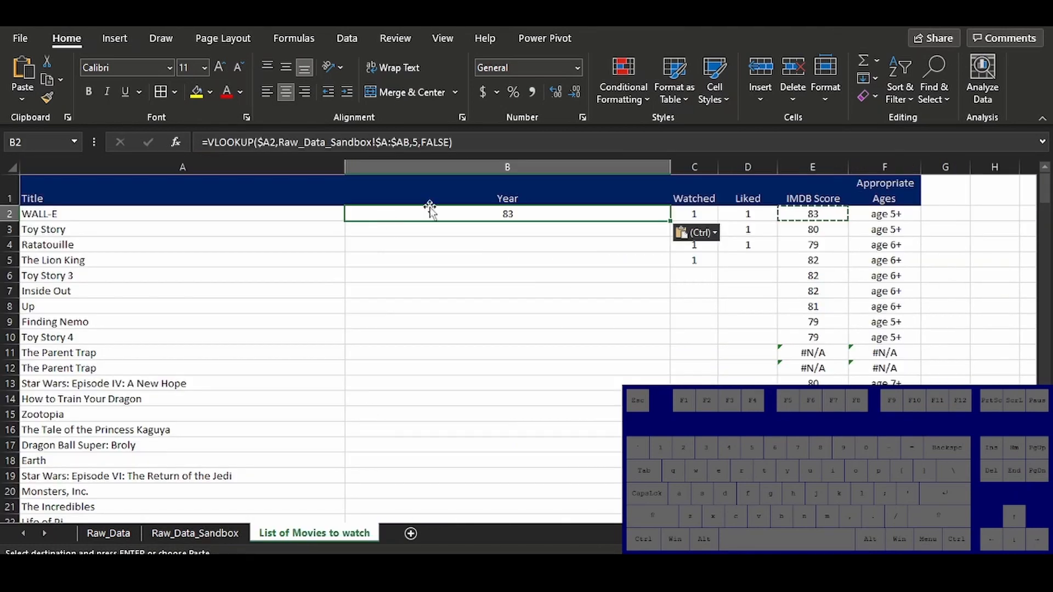
pyautogui.click(414, 138)
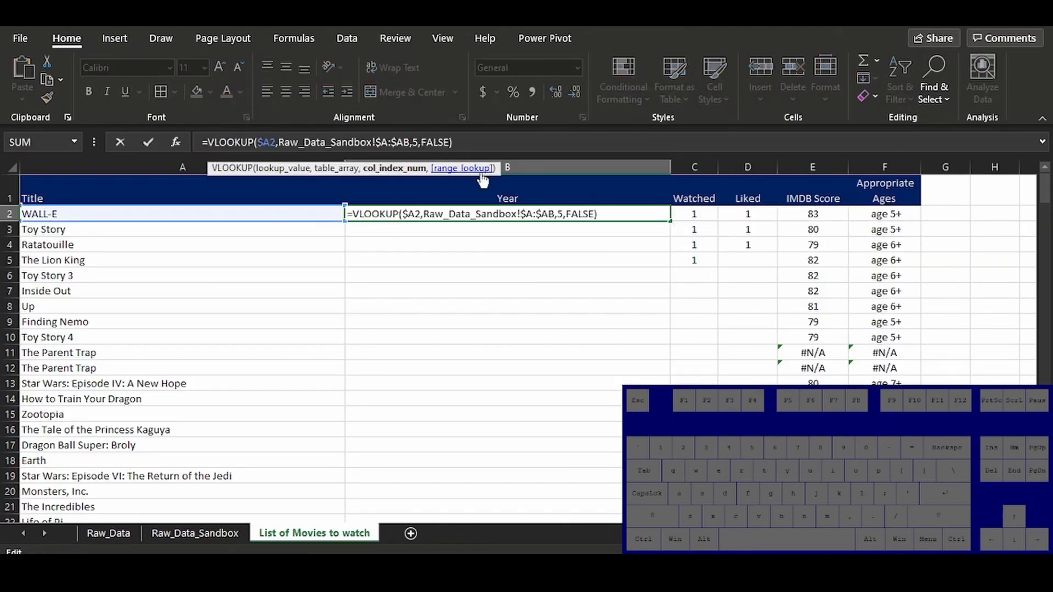
pyautogui.press('Delete')
pyautogui.write('2')
pyautogui.press('Return')
# Copy the B2 Year formula and paste it down the column through row 238
pyautogui.press('Up')
pyautogui.hotkey('ctrl', 'c')
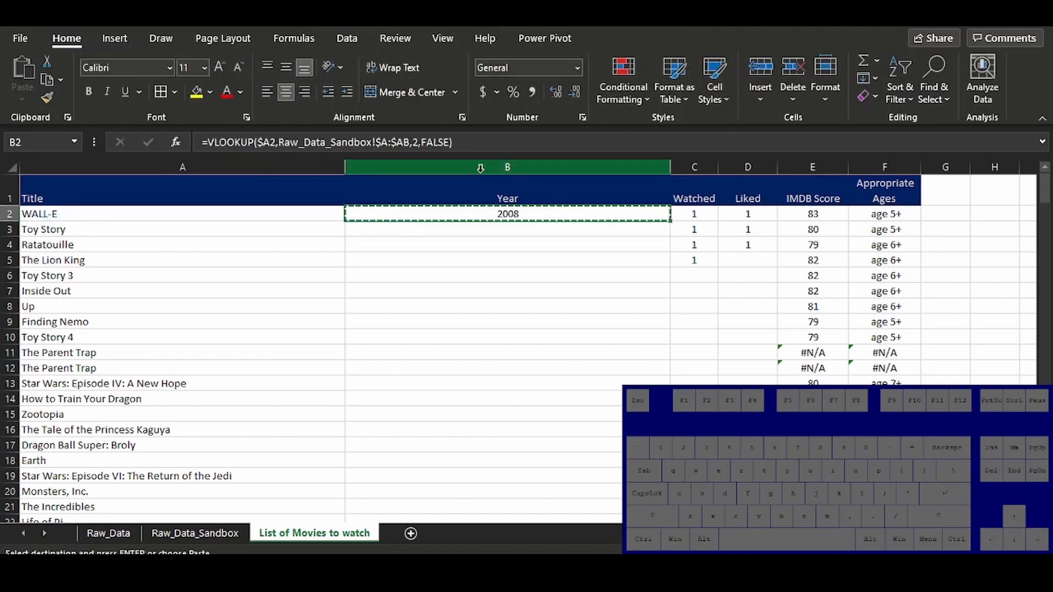
pyautogui.press('Left')
pyautogui.hotkey('ctrl', 'Down')
pyautogui.press('Right')
pyautogui.hotkey('ctrl', 'shift', 'Up')
pyautogui.hotkey('ctrl', 'v')
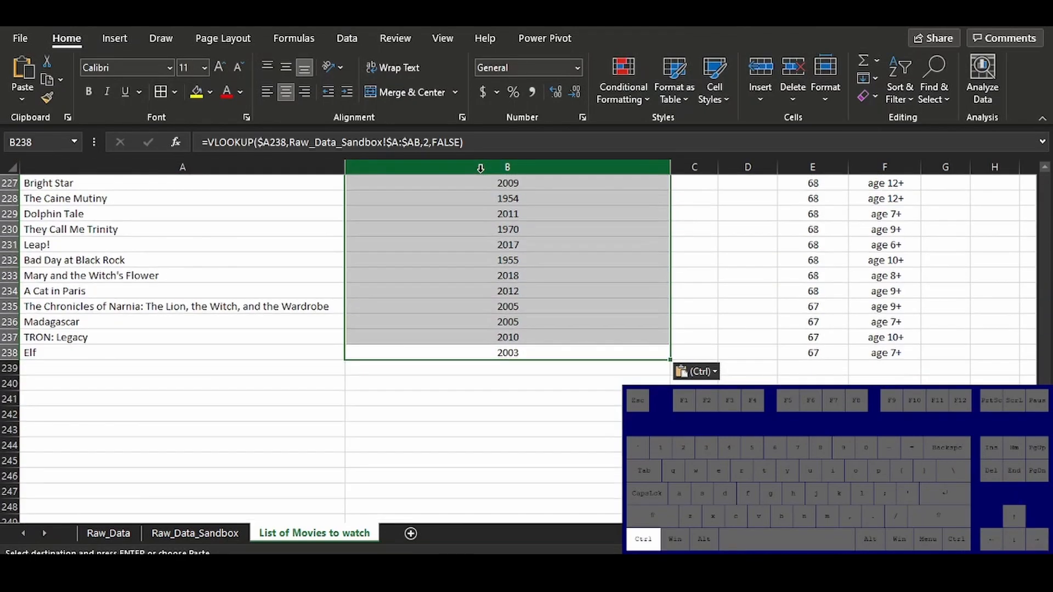
pyautogui.hotkey('ctrl', 'Up')
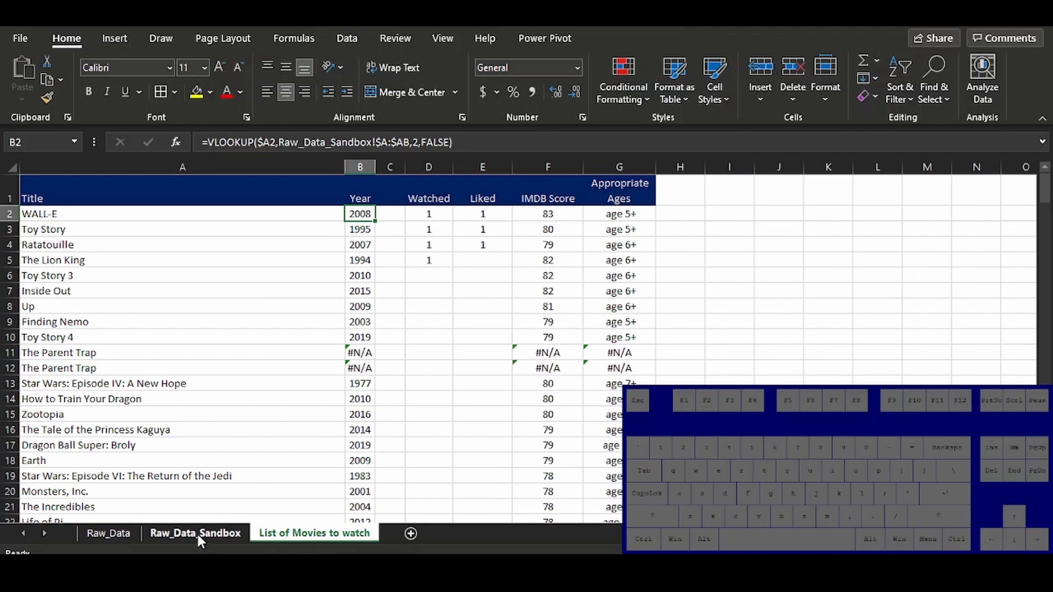
# Look up the first Parent Trap's year in Raw_Data_Sandbox and enter 1961 in B11, replacing the formula
pyautogui.click(198, 536)
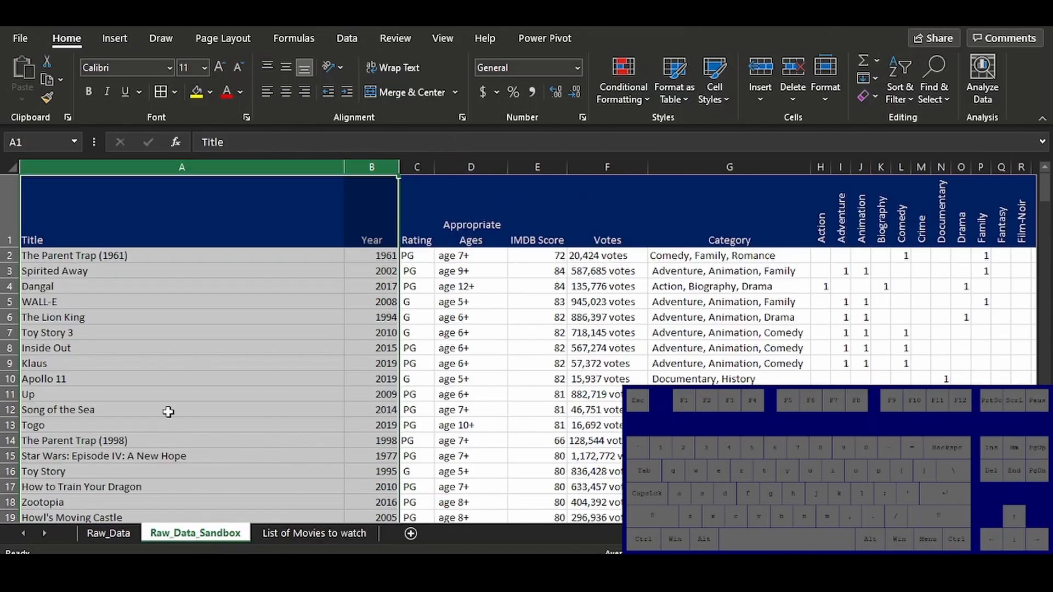
pyautogui.click(374, 256)
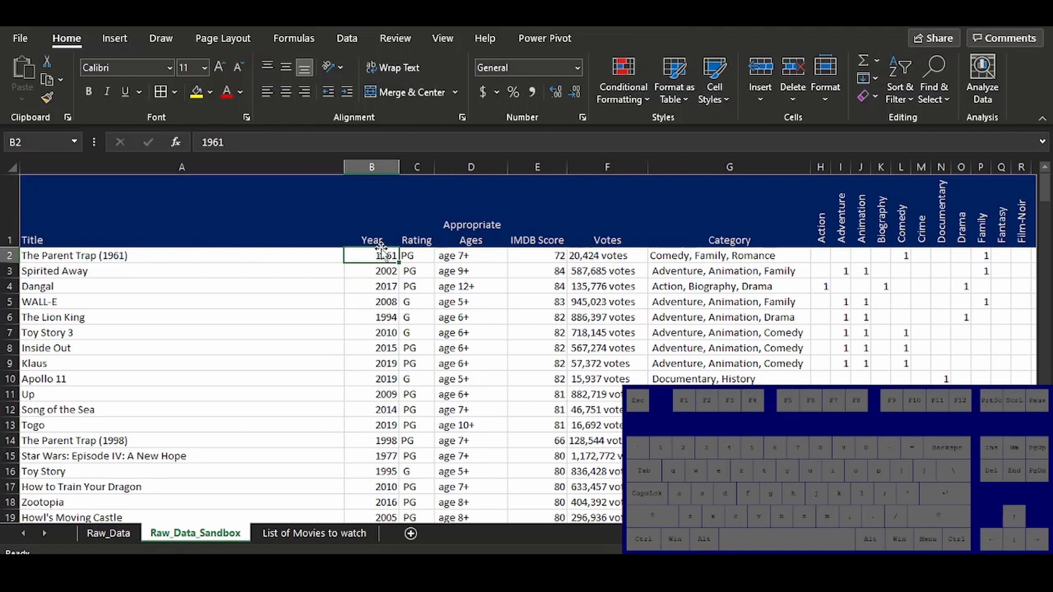
pyautogui.click(305, 534)
pyautogui.click(359, 352)
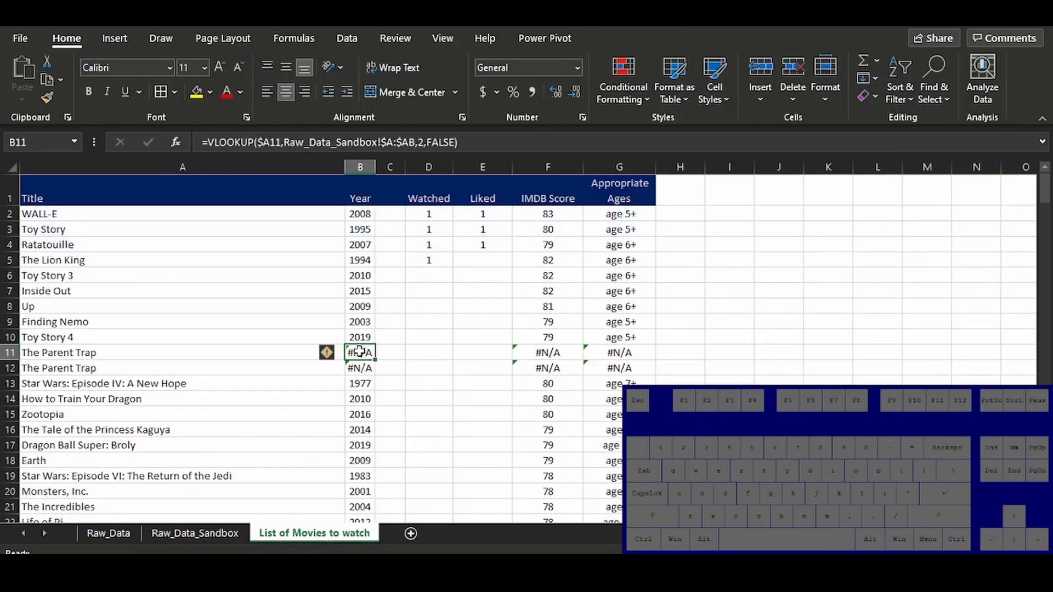
pyautogui.doubleClick(359, 352)
pyautogui.press('Escape')
pyautogui.write('1961')
pyautogui.press('Return')
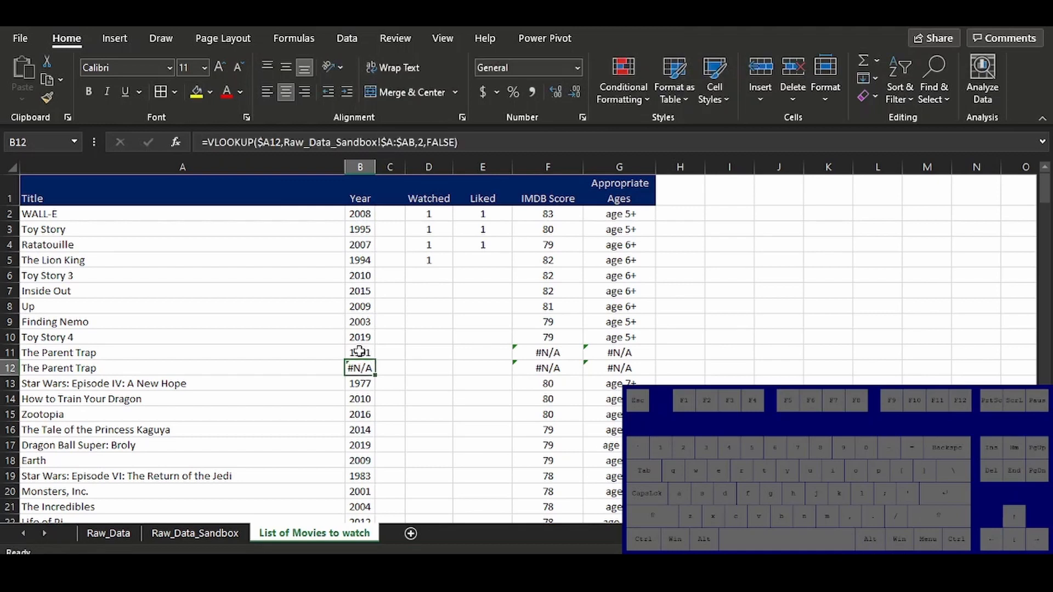
# Enter 1998 in B12 as the second Parent Trap's year, replacing the formula
pyautogui.write('1998')
pyautogui.press('Return')
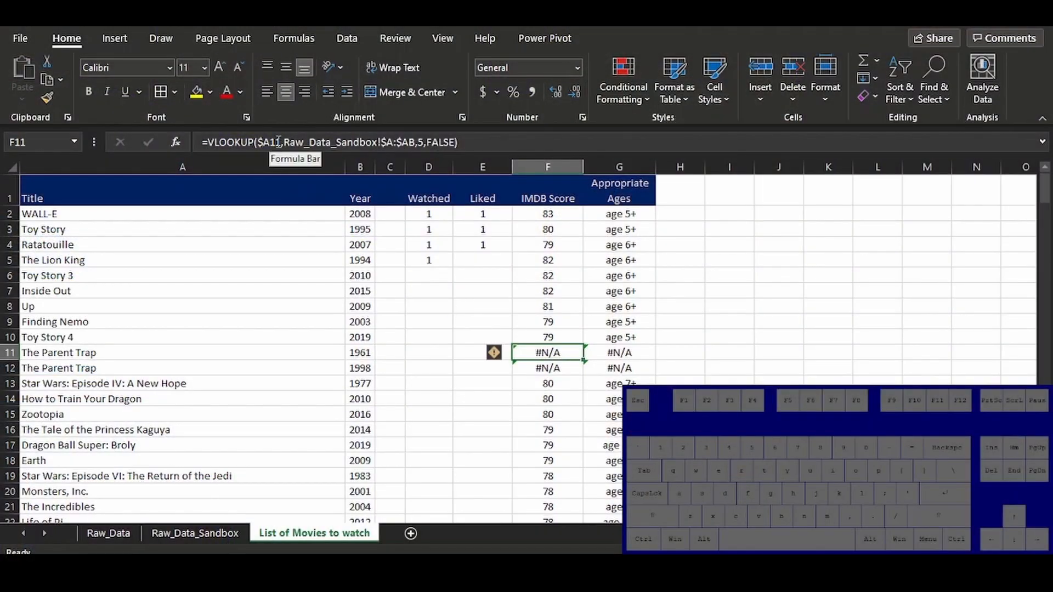
# Change the lookup value of the F11 IMDB Score VLOOKUP to $A11&" (1961)"
pyautogui.click(278, 142)
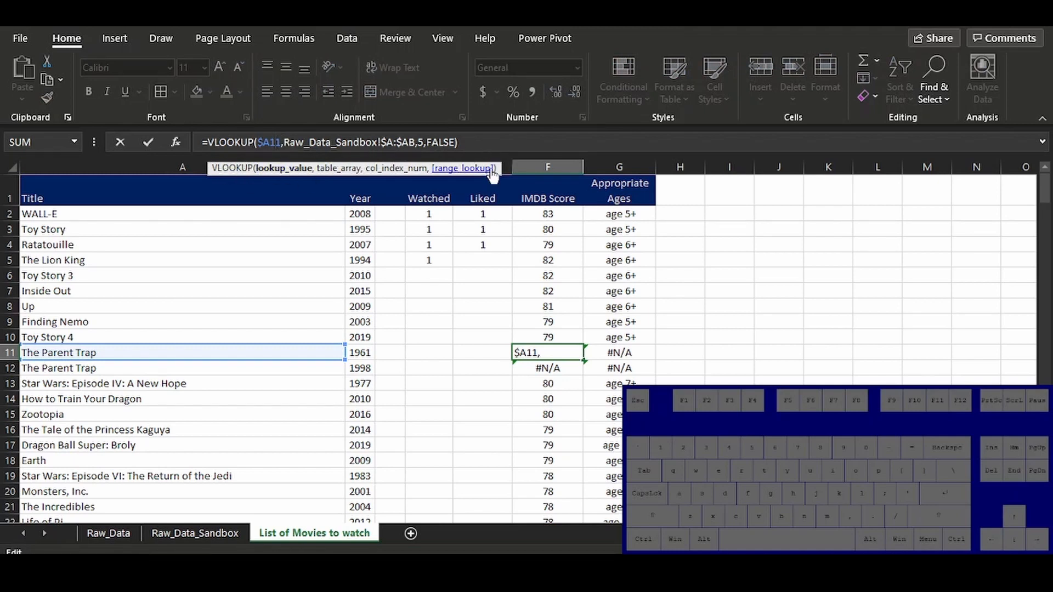
pyautogui.click(174, 141)
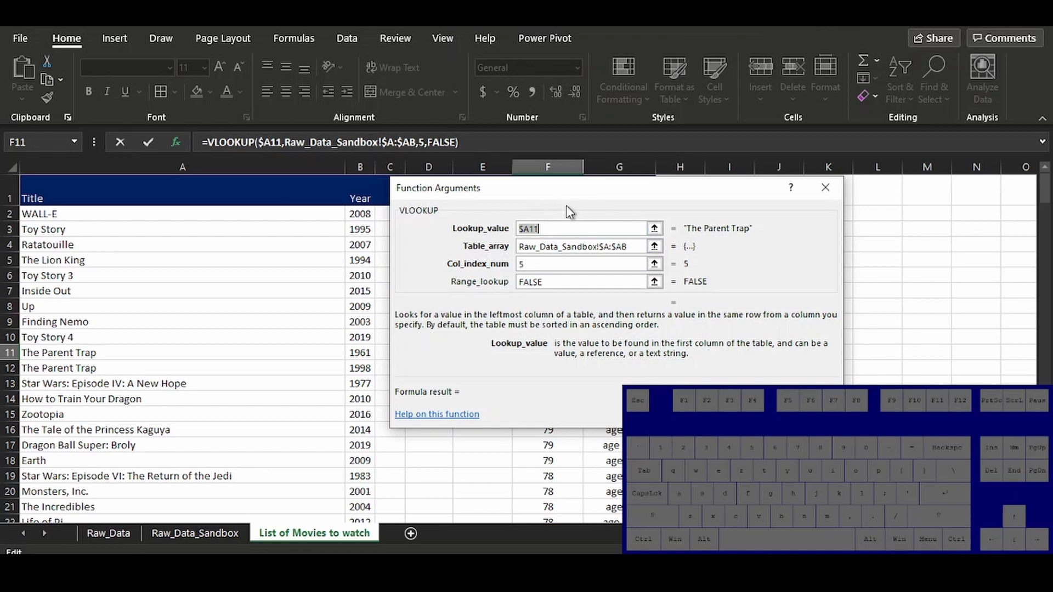
pyautogui.moveTo(563, 192); pyautogui.dragTo(610, 188)
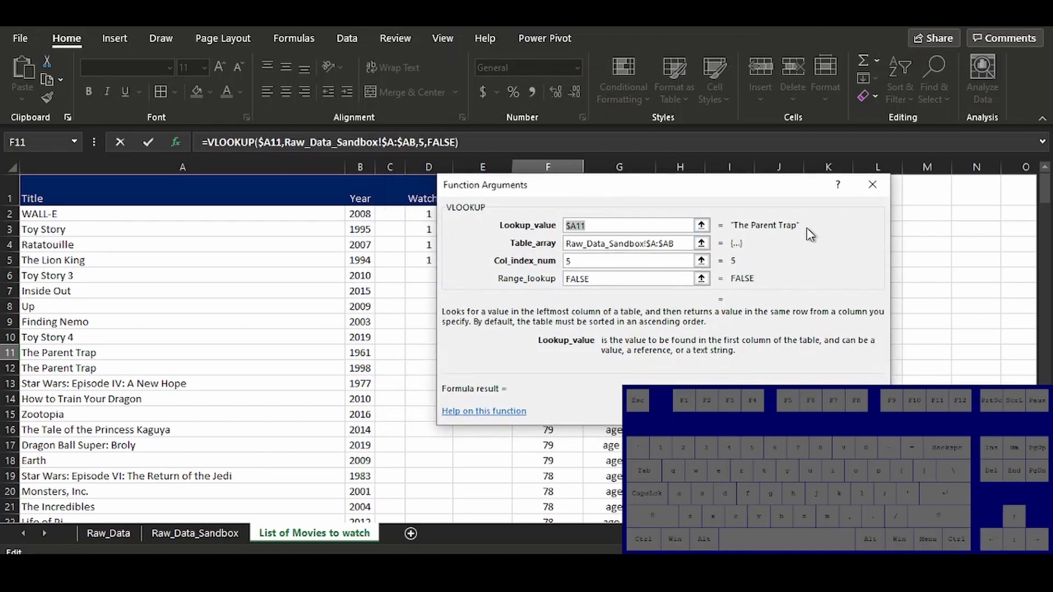
pyautogui.click(625, 229)
pyautogui.press('shift')
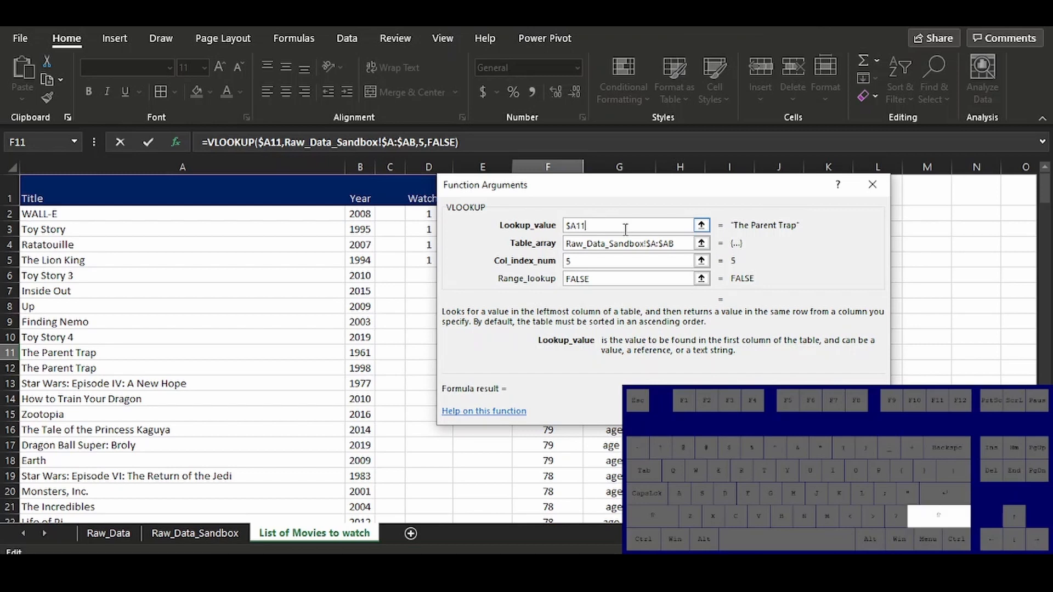
pyautogui.write('&')
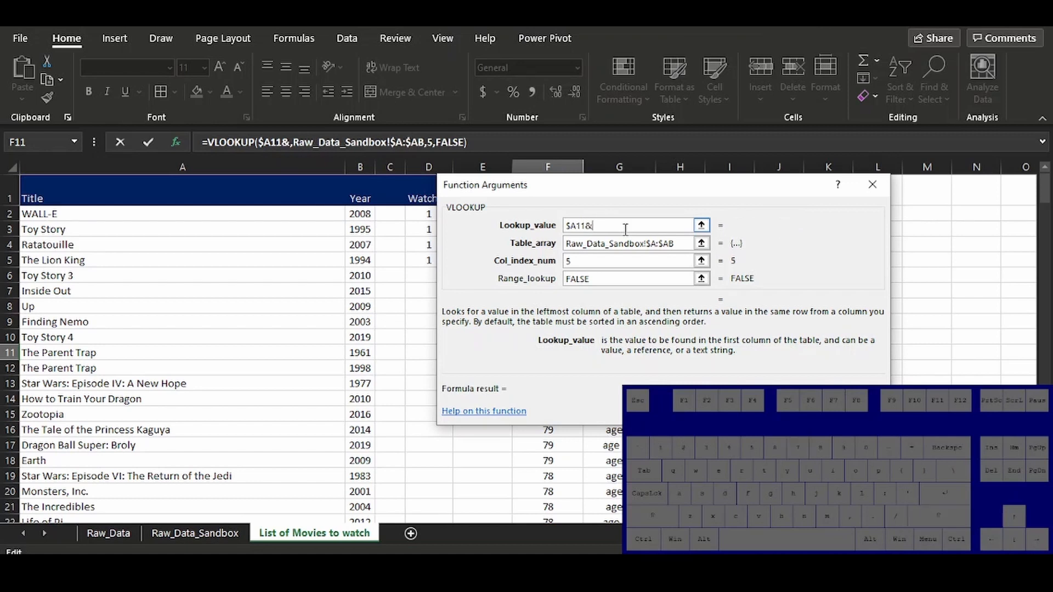
pyautogui.press('shift')
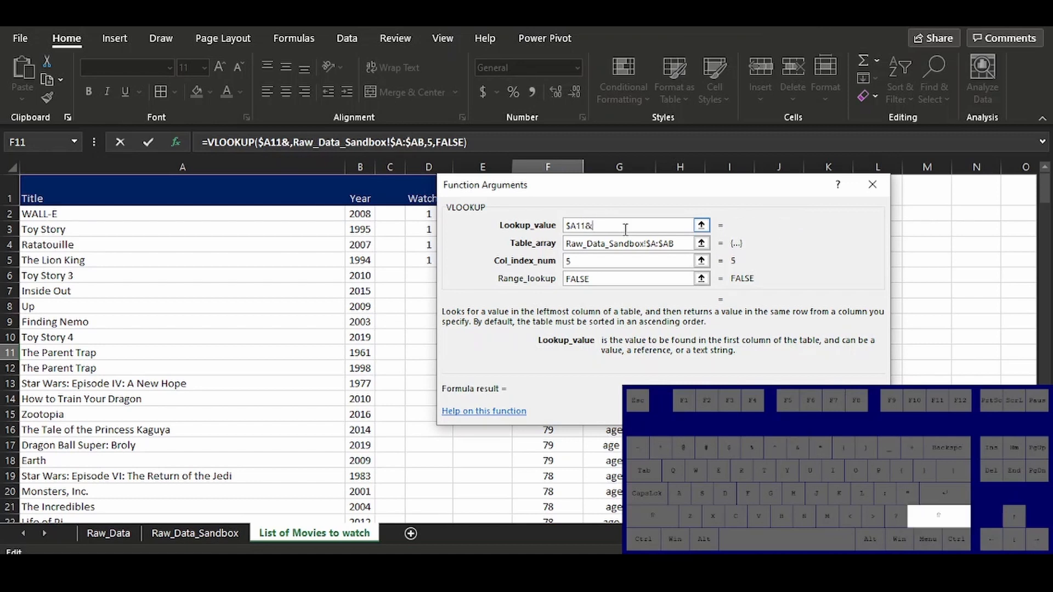
pyautogui.write('"')
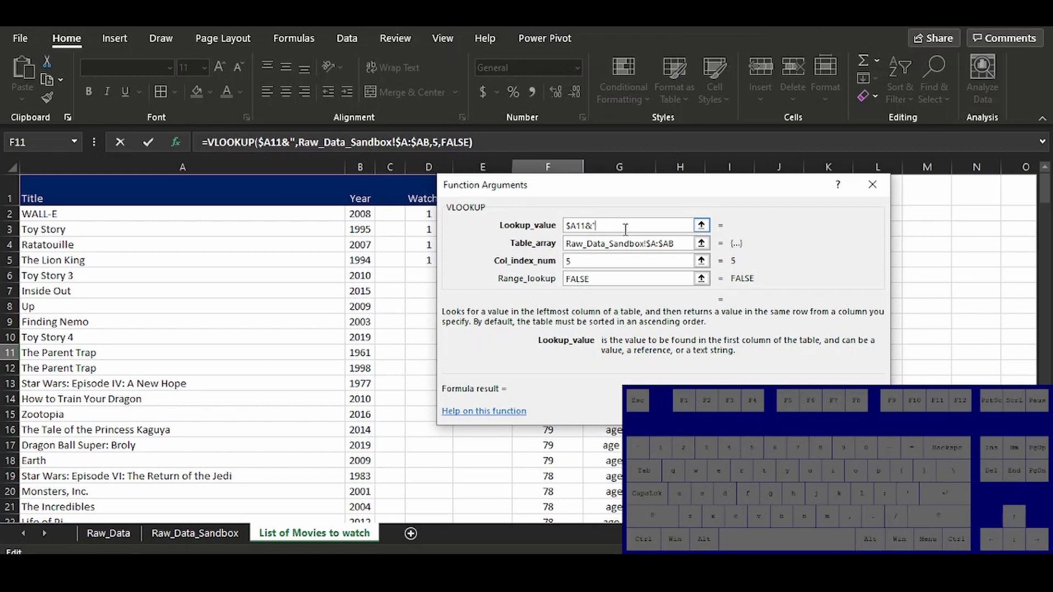
pyautogui.write(' (')
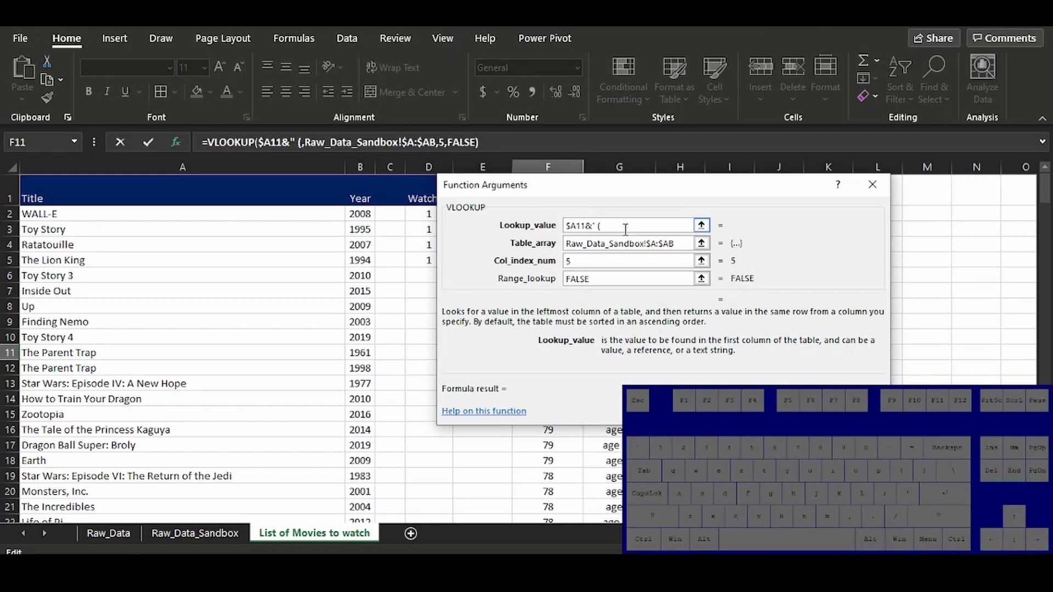
pyautogui.write('1961')
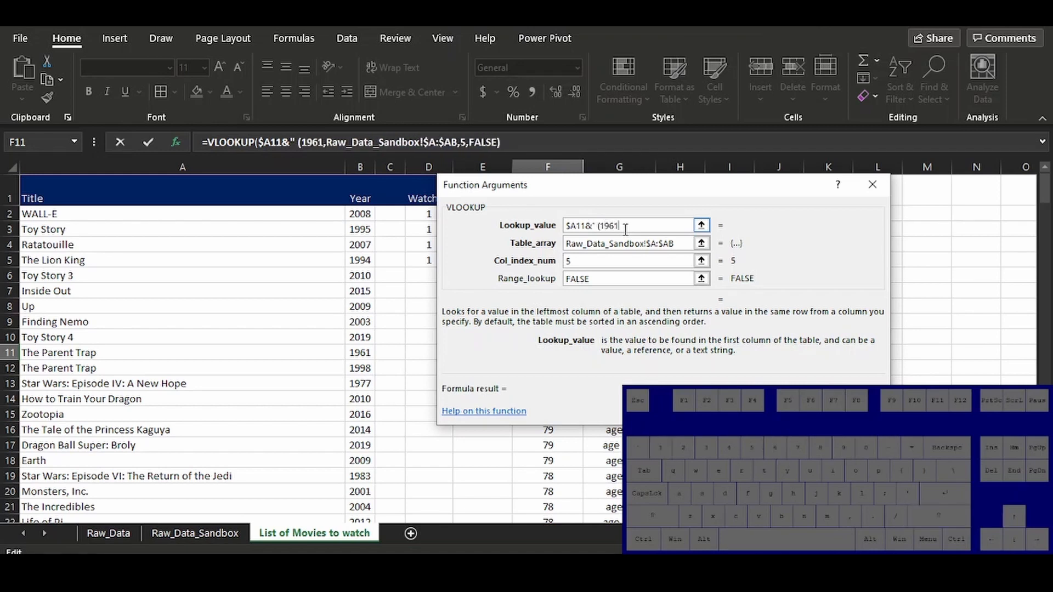
pyautogui.write(')')
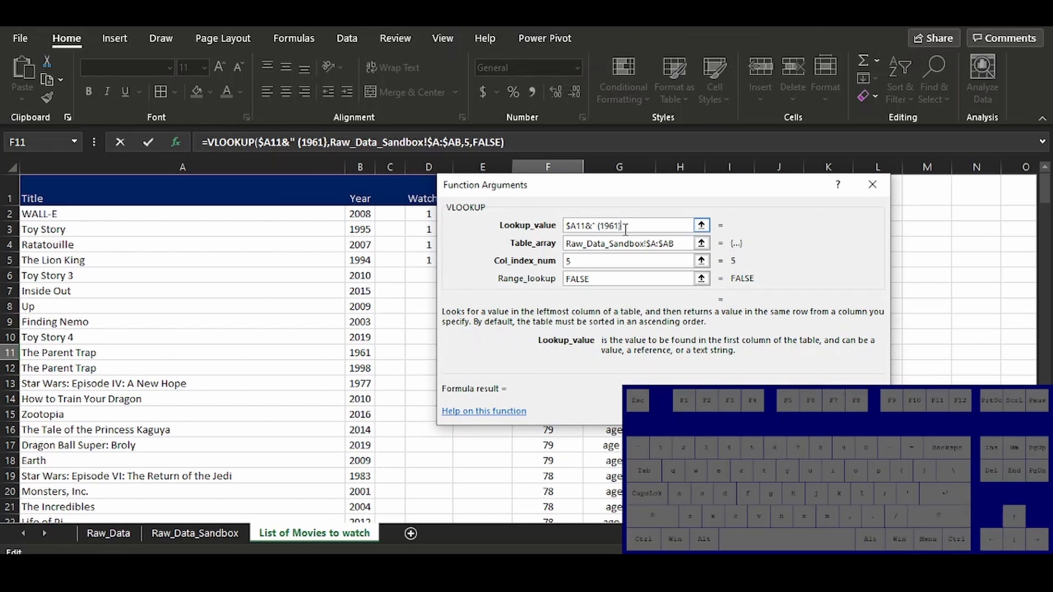
pyautogui.write('"')
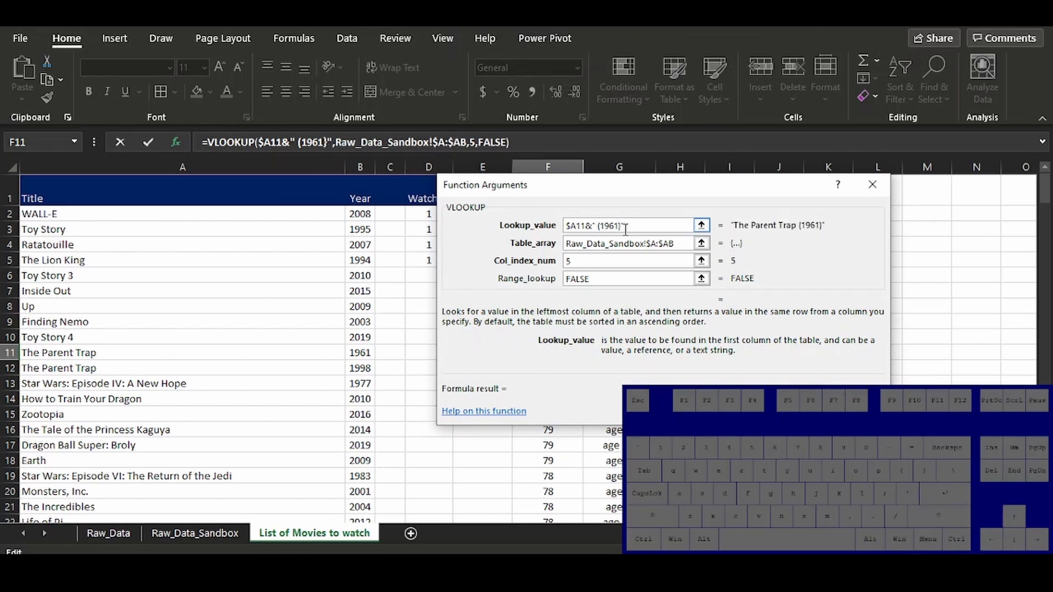
pyautogui.press('Return')
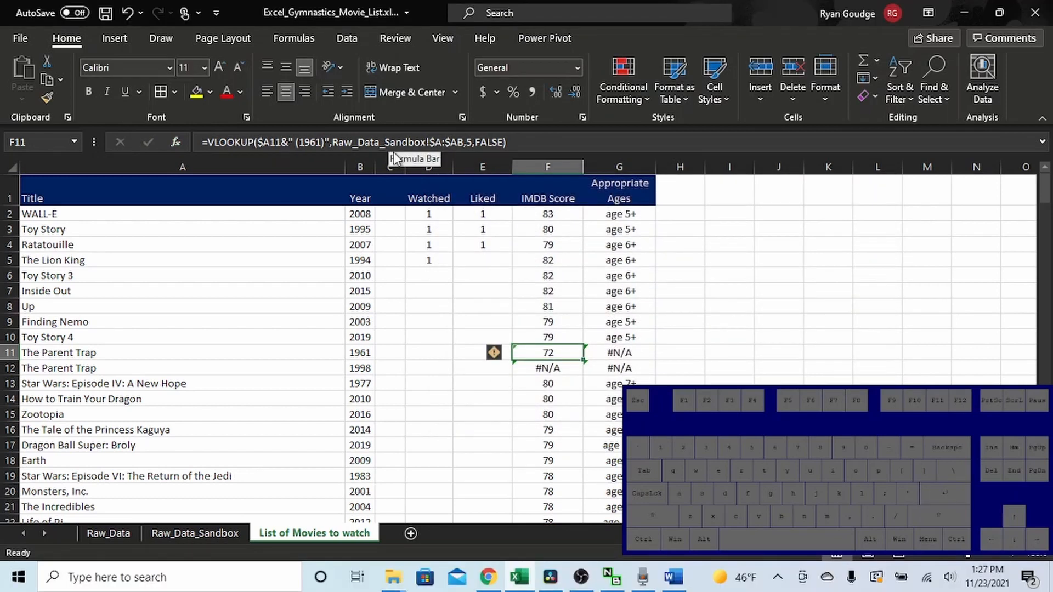
# Replace the hard-coded 1961 in the F11 VLOOKUP with a column-locked year reference, making the lookup value $A11&" ("&$B11&")"
pyautogui.click(329, 142)
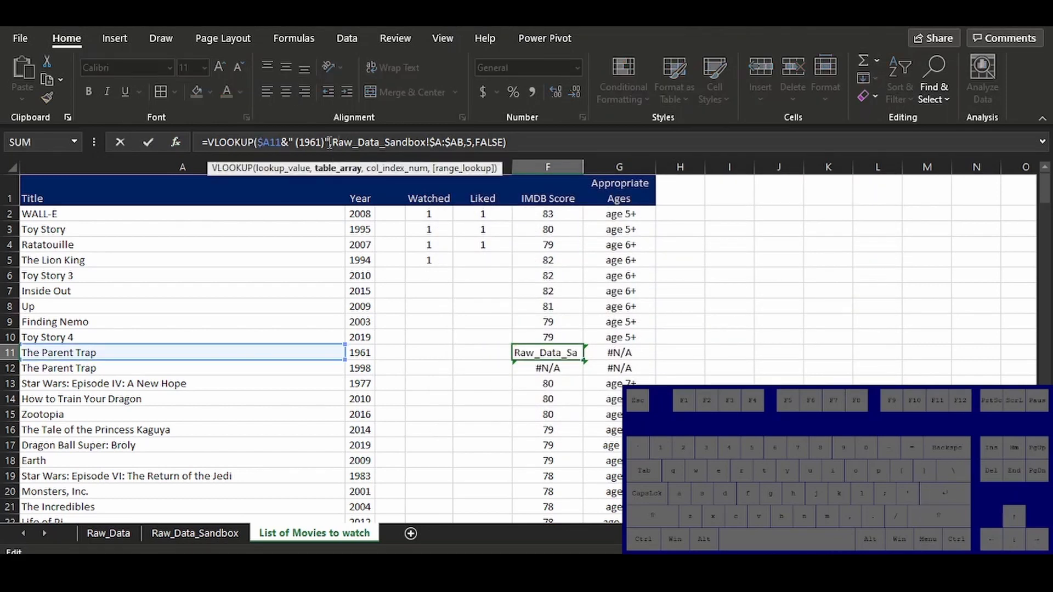
pyautogui.click(301, 142)
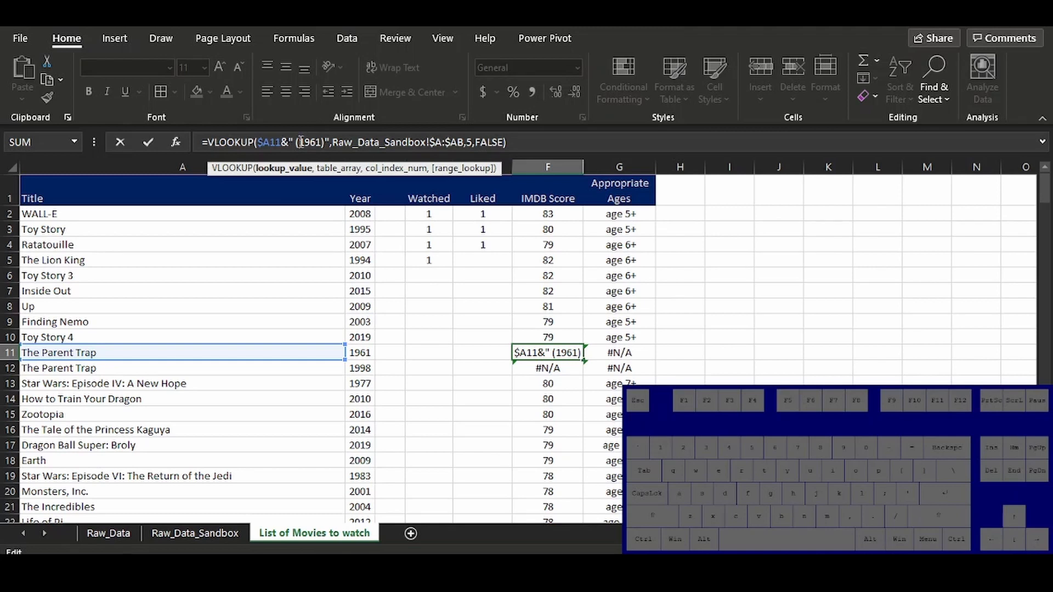
pyautogui.press('shift')
pyautogui.write('"')
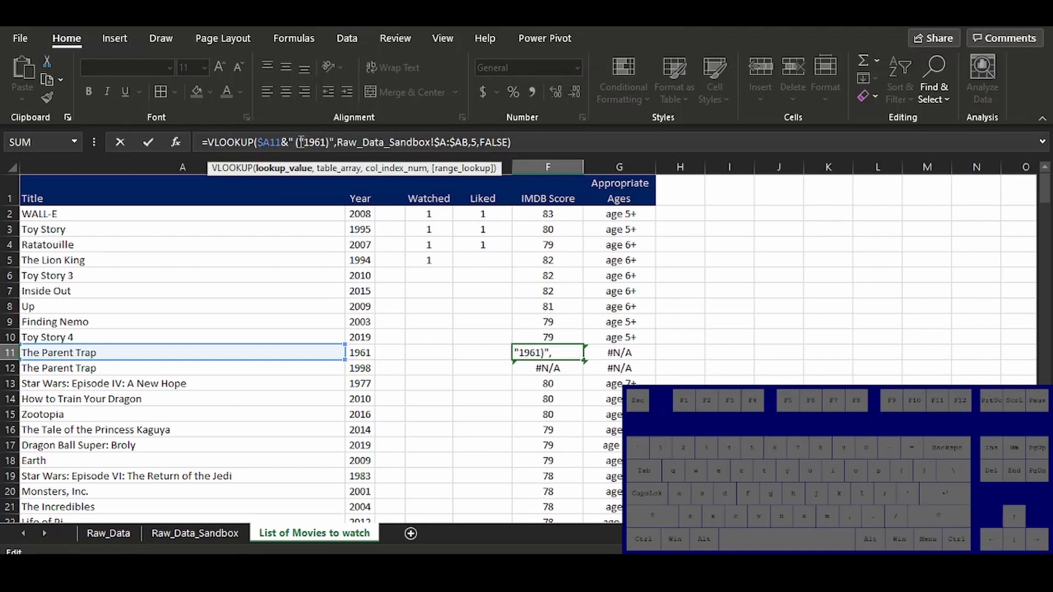
pyautogui.press('Delete')
pyautogui.press('Delete')
pyautogui.press('Delete')
pyautogui.press('Delete')
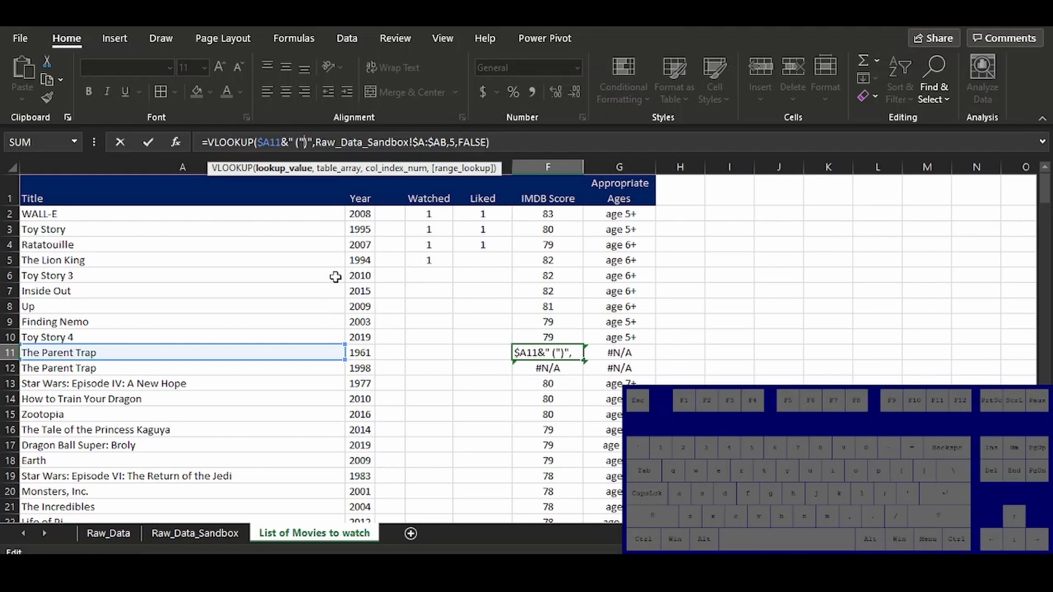
pyautogui.write('&')
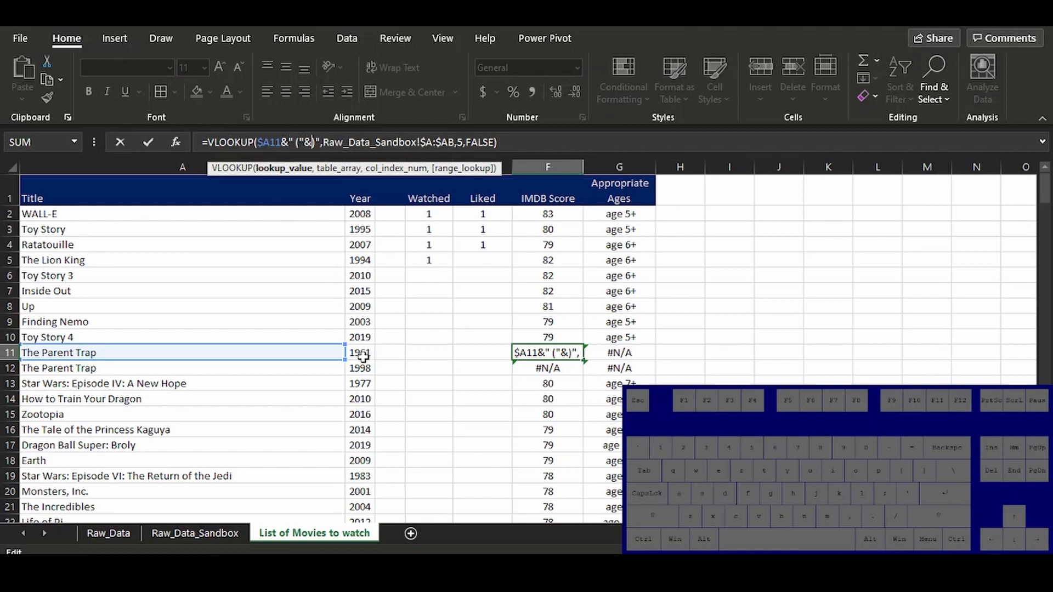
pyautogui.click(363, 356)
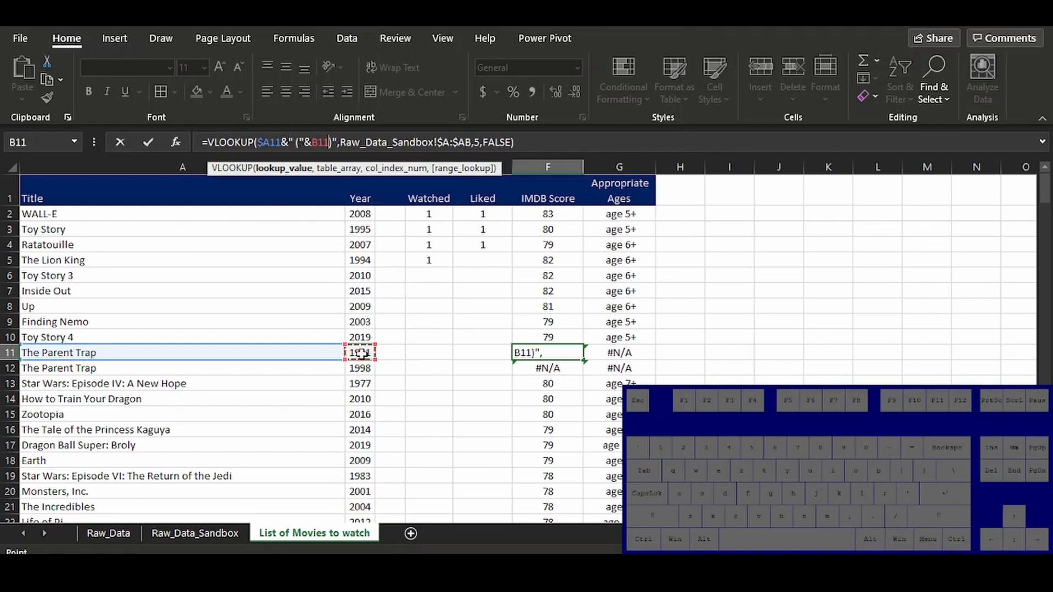
pyautogui.press('F4')
pyautogui.press('F4')
pyautogui.press('F4')
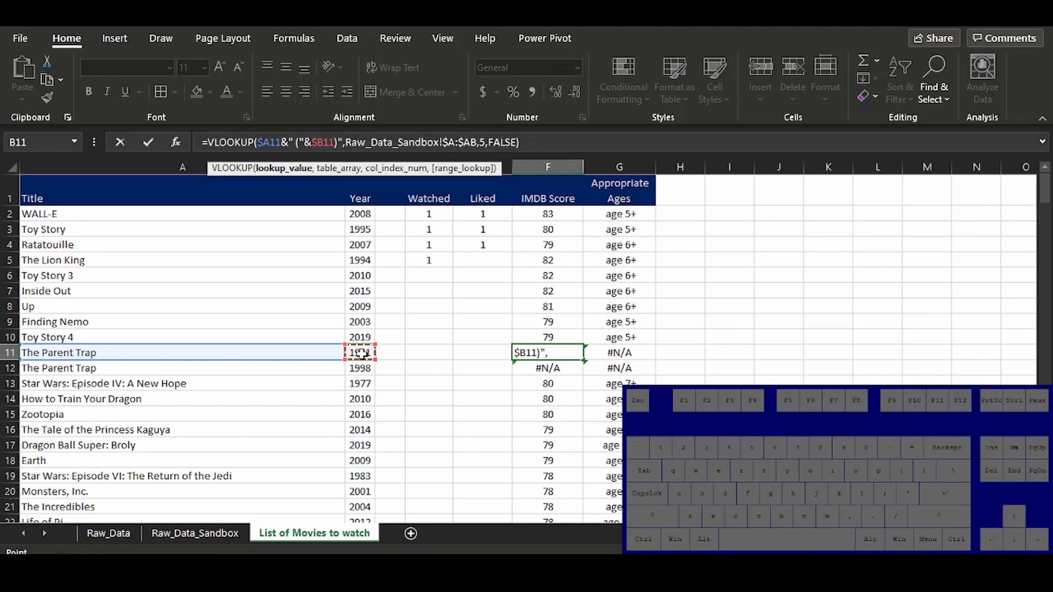
pyautogui.write('&')
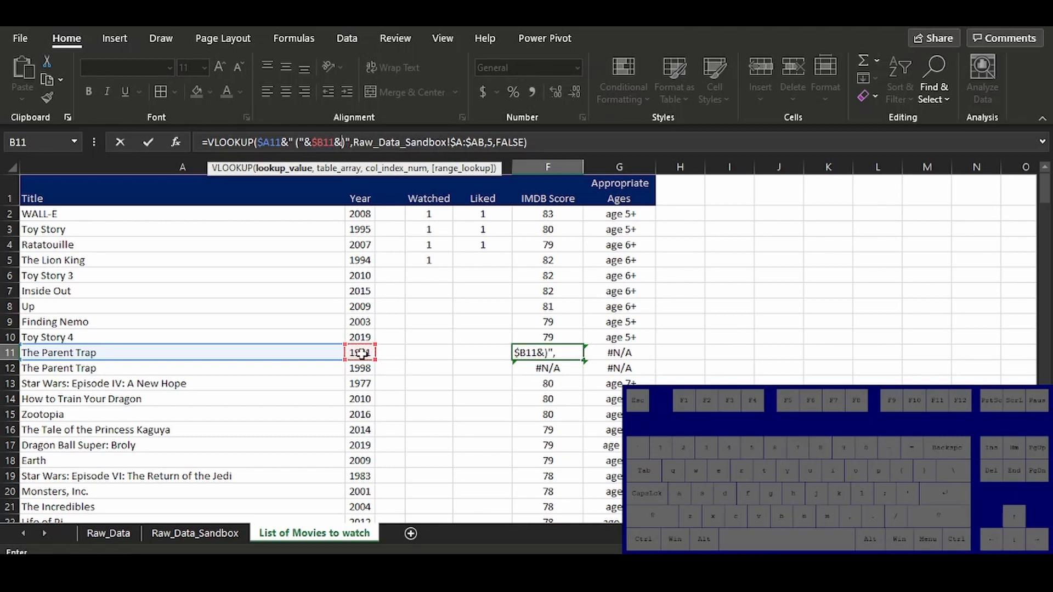
pyautogui.write('"')
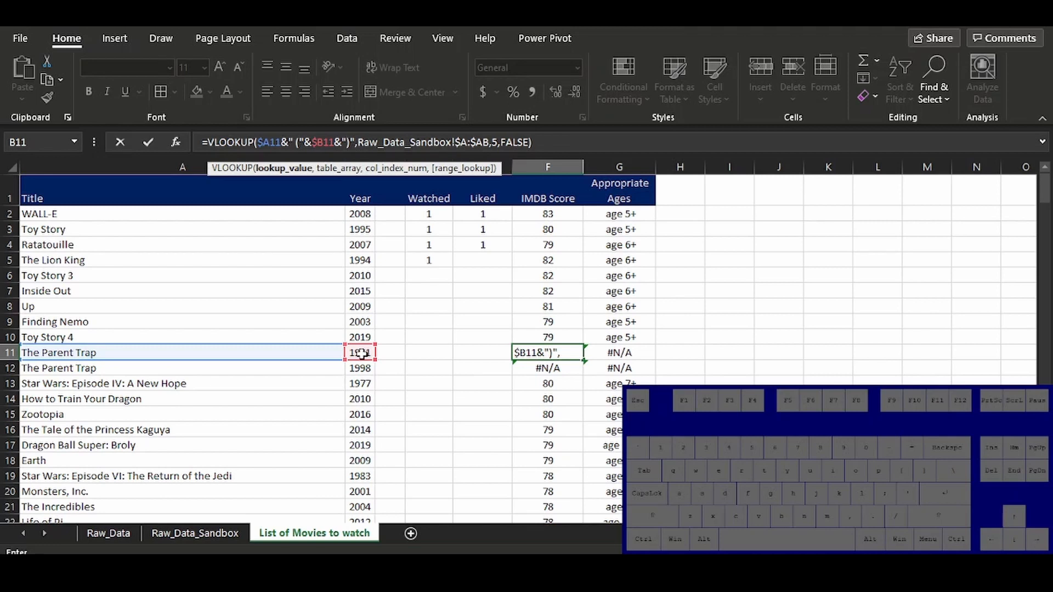
pyautogui.press('Return')
# Check the function arguments of the F11 VLOOKUP and fill its formula down to F12 for the second Parent Trap
pyautogui.click(543, 356)
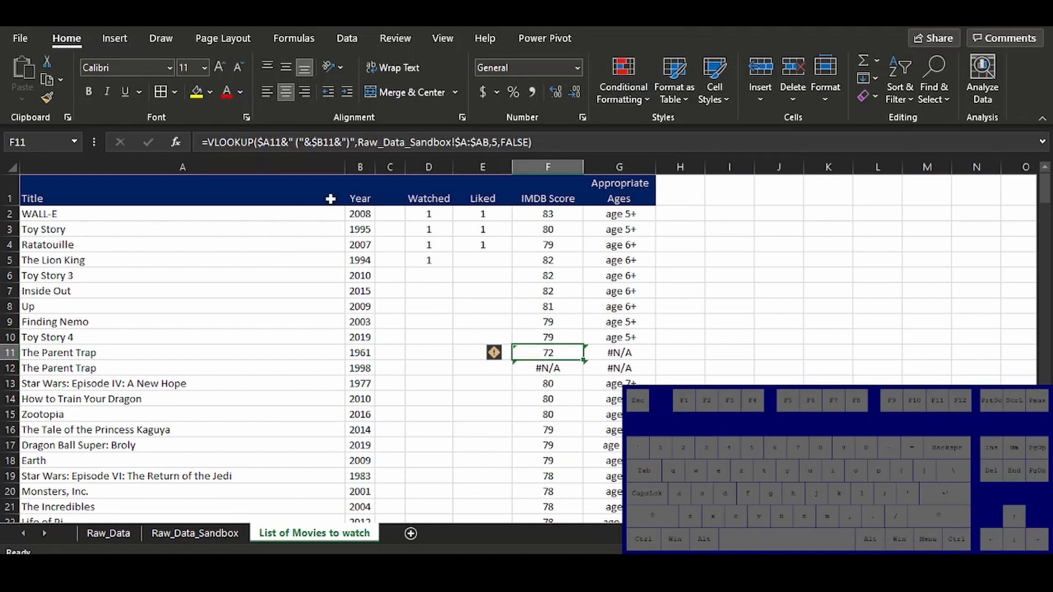
pyautogui.click(252, 142)
pyautogui.click(171, 141)
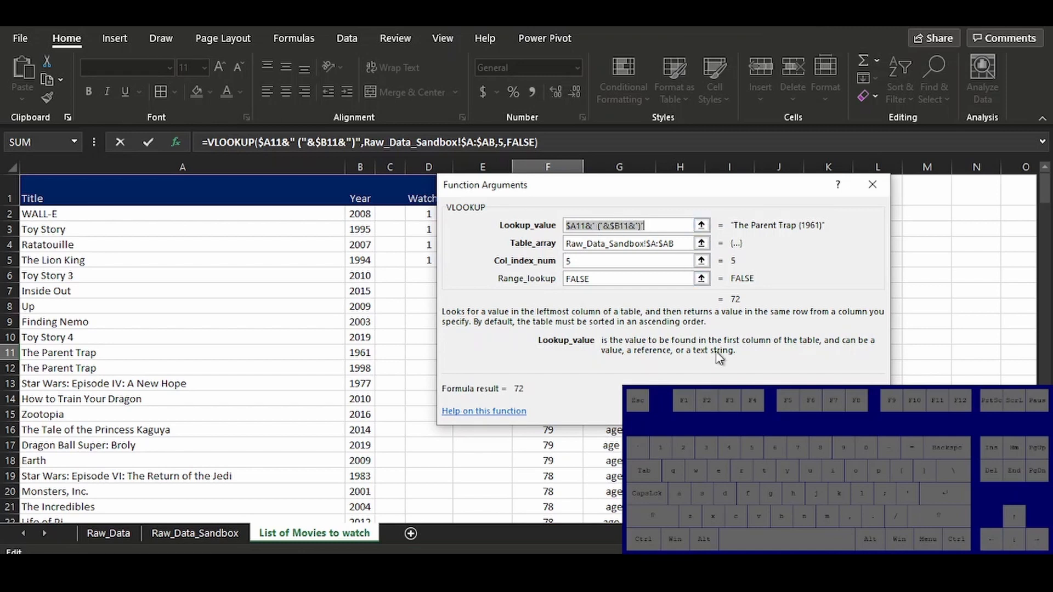
pyautogui.click(798, 411)
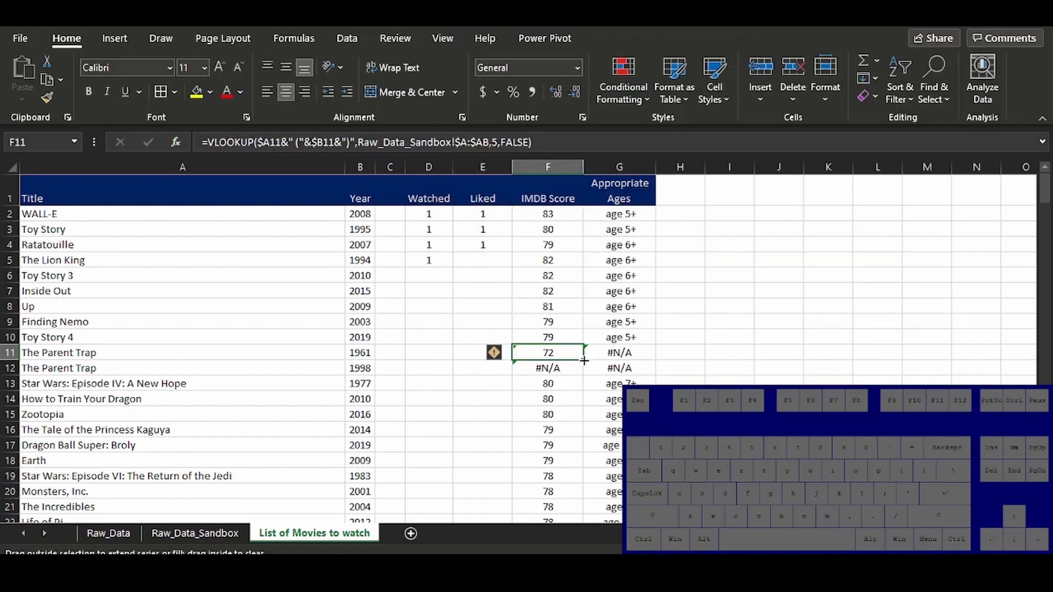
pyautogui.moveTo(584, 360); pyautogui.dragTo(586, 374)
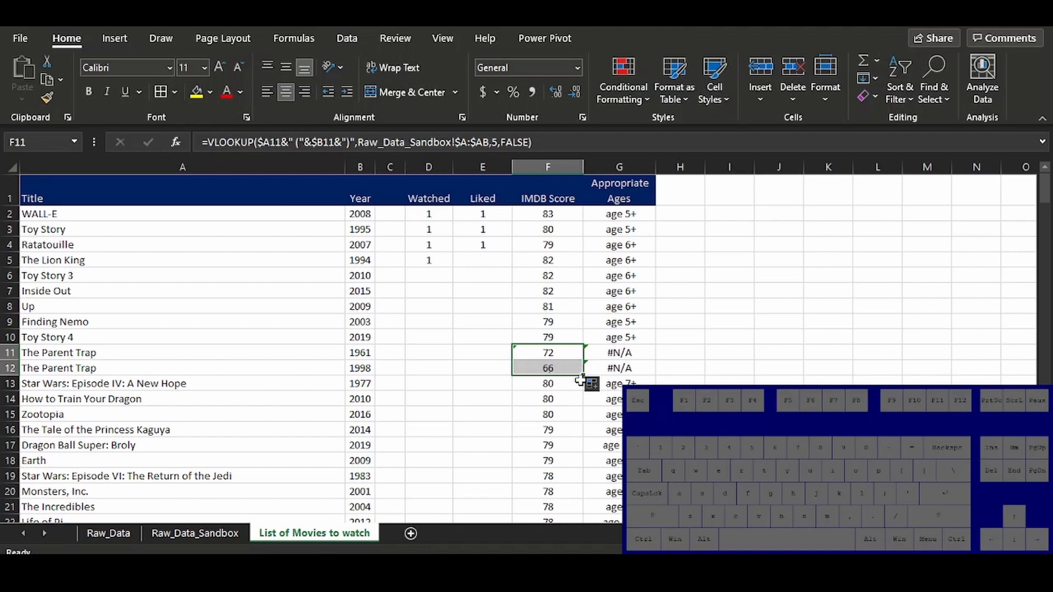
pyautogui.click(546, 352)
pyautogui.click(540, 369)
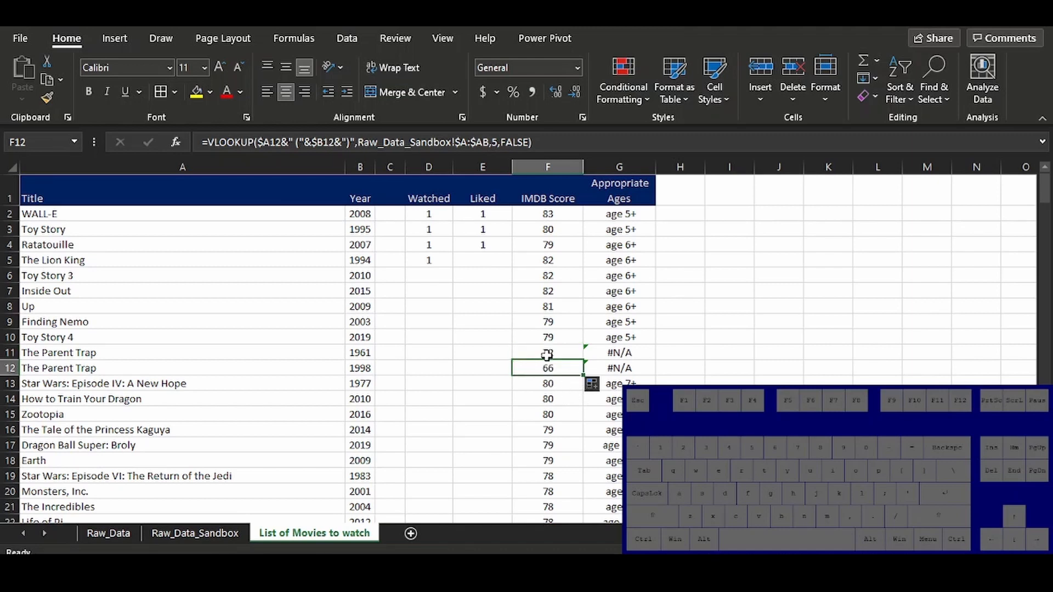
pyautogui.click(546, 353)
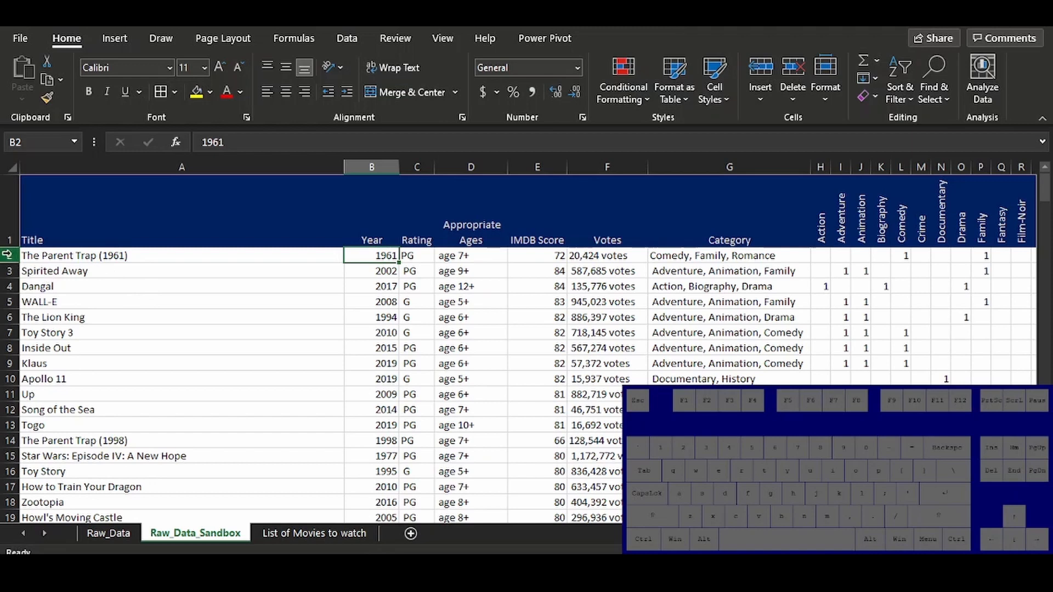
# Insert a blank row directly under the header row in Raw_Data_Sandbox, above The Parent Trap (1961)
pyautogui.click(6, 254)
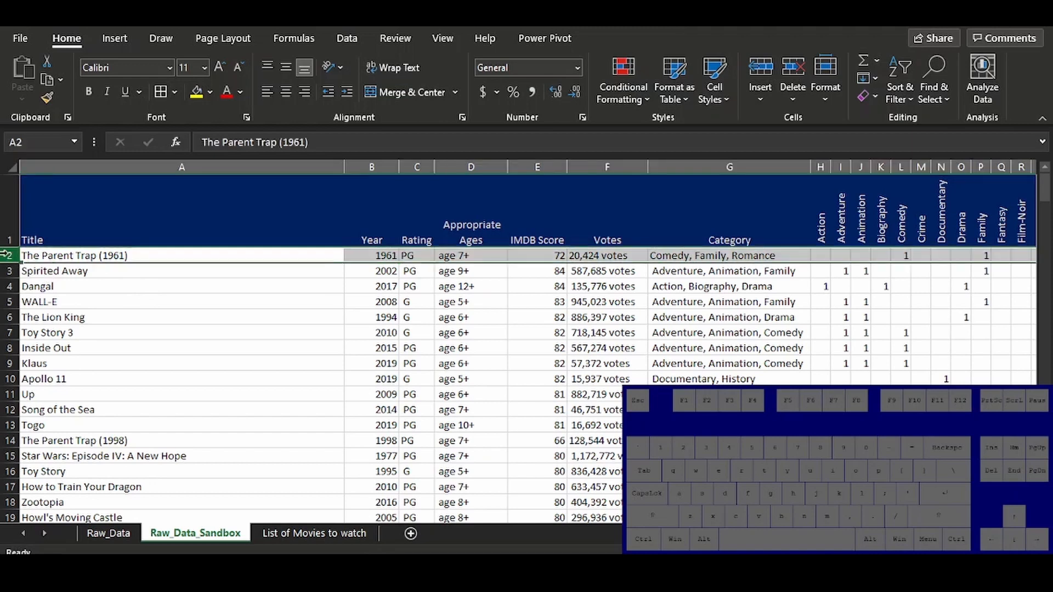
pyautogui.rightClick(6, 255)
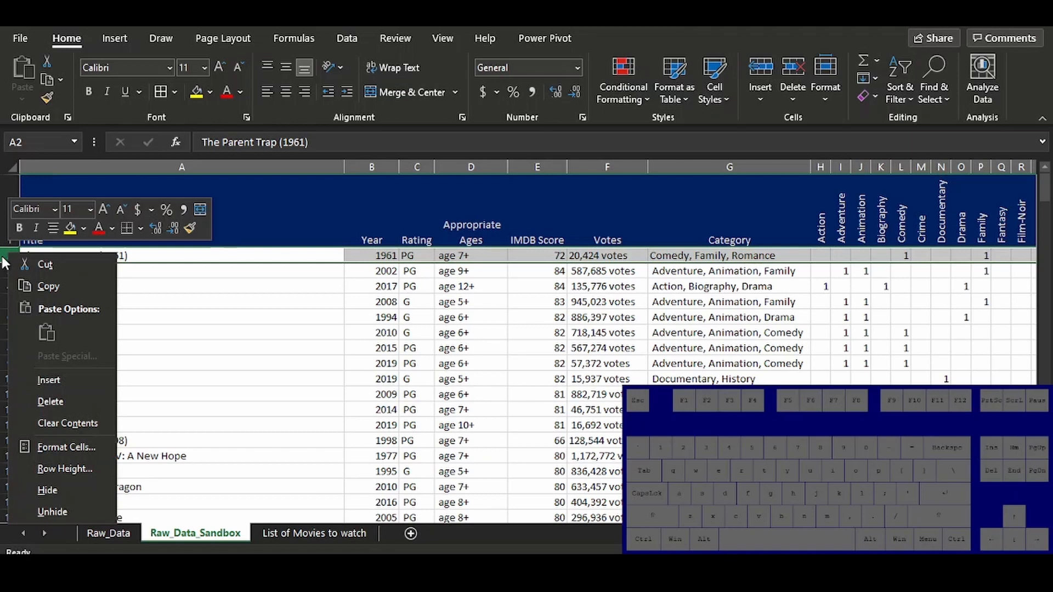
pyautogui.click(42, 379)
pyautogui.click(69, 238)
pyautogui.click(61, 258)
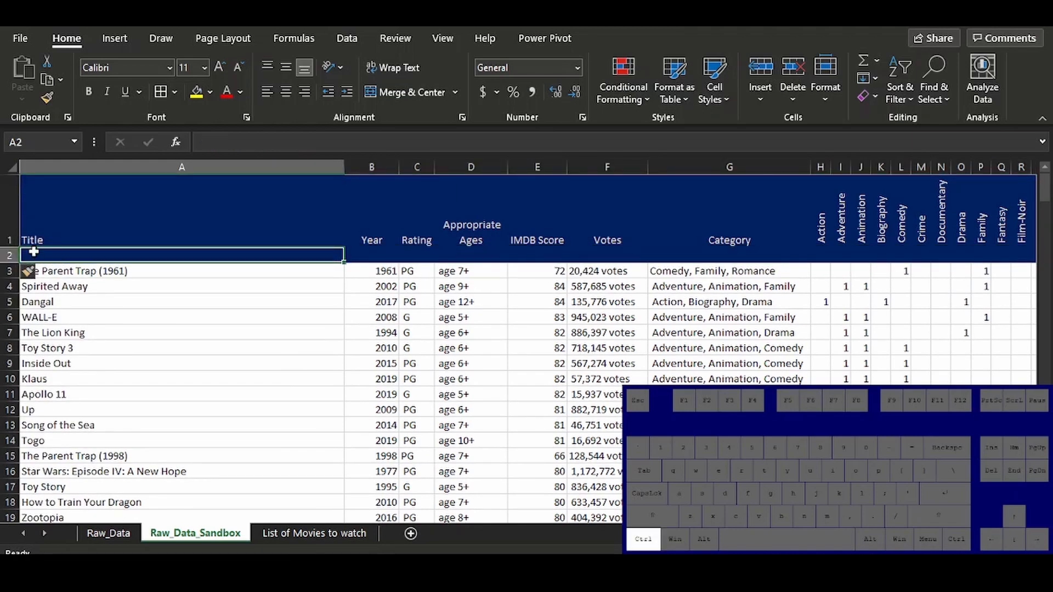
# Fill the new blank row from A2 to AB2 with yellow
pyautogui.hotkey('ctrl', 'Home')
pyautogui.hotkey('ctrl', 'Right')
pyautogui.press('Down')
pyautogui.press('Left')
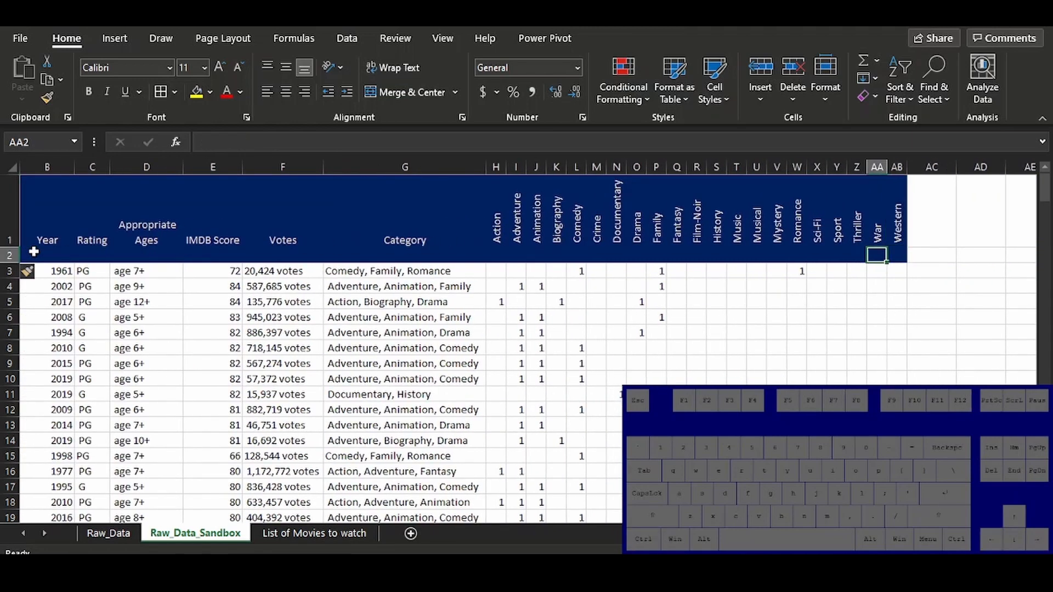
pyautogui.press('Right')
pyautogui.hotkey('ctrl', 'shift', 'Left')
pyautogui.click(196, 92)
pyautogui.hscroll(5, 166, 146)
pyautogui.click(158, 254)
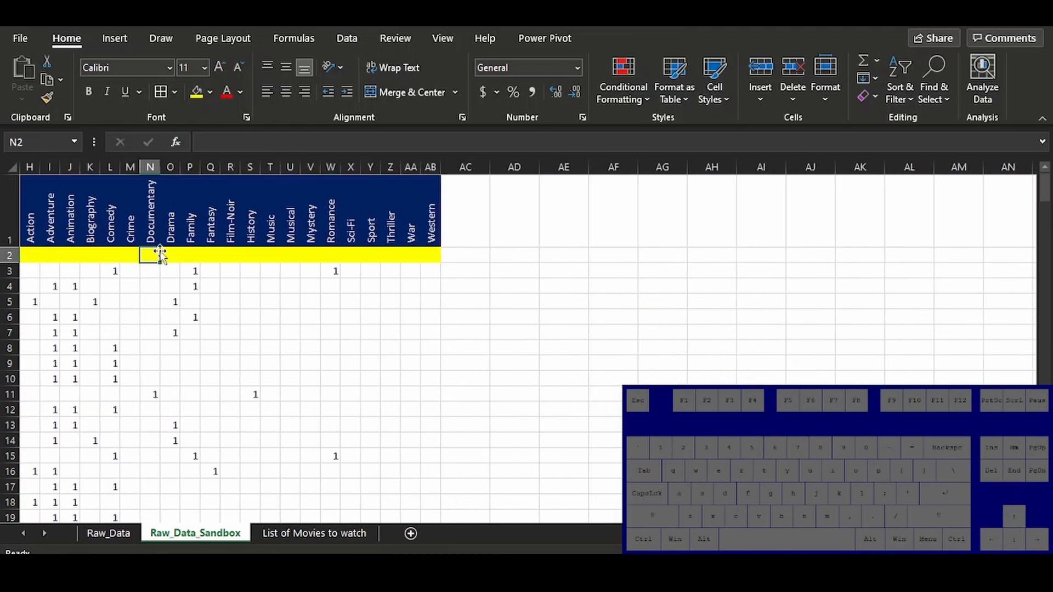
# Enter 1 in A2 of the yellow row as the Title column's index number
pyautogui.hotkey('ctrl', 'Left')
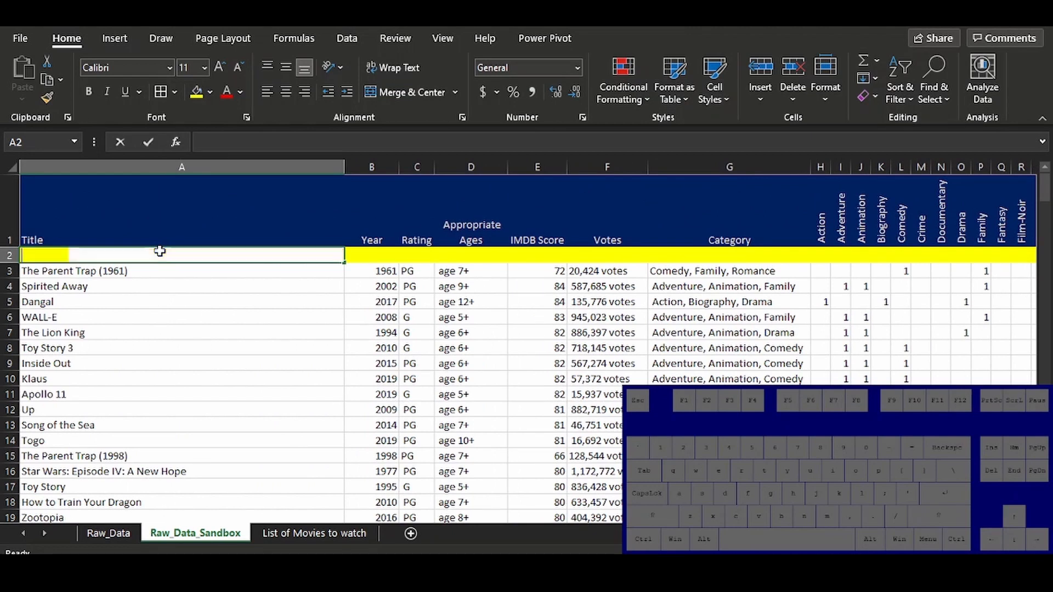
pyautogui.write('1')
pyautogui.press('Return')
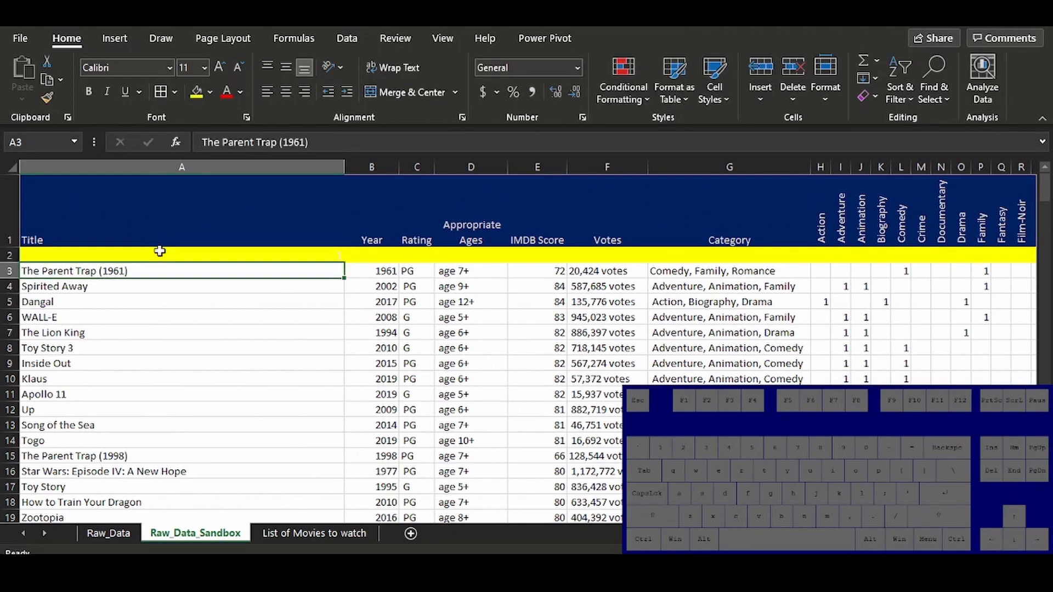
# Enter the formula =A2+1 in B2 of the yellow row to calculate the Year column's index number
pyautogui.press('Up')
pyautogui.click(374, 256)
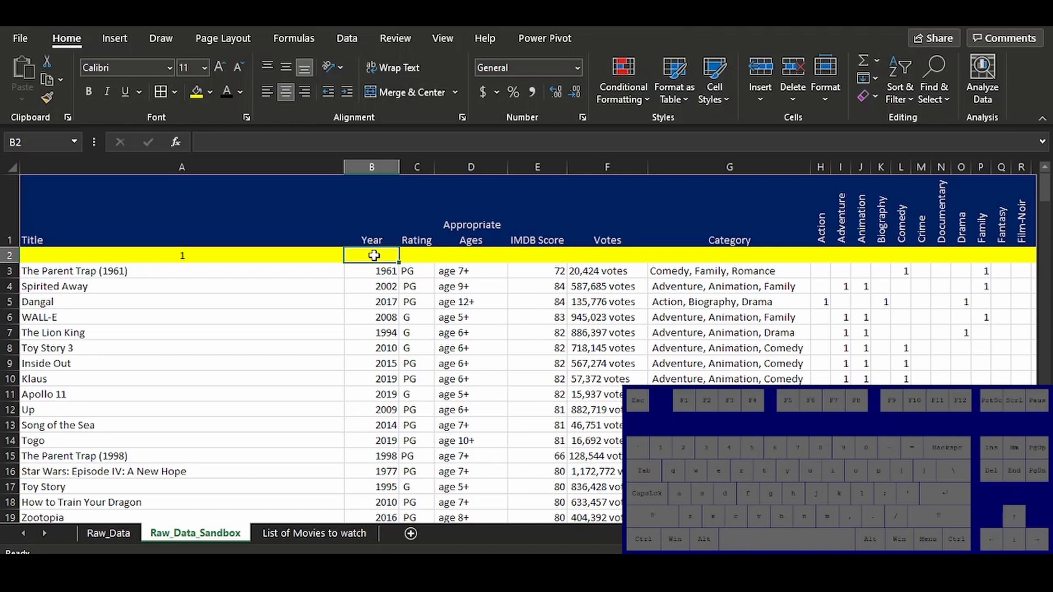
pyautogui.write('=')
pyautogui.press('Left')
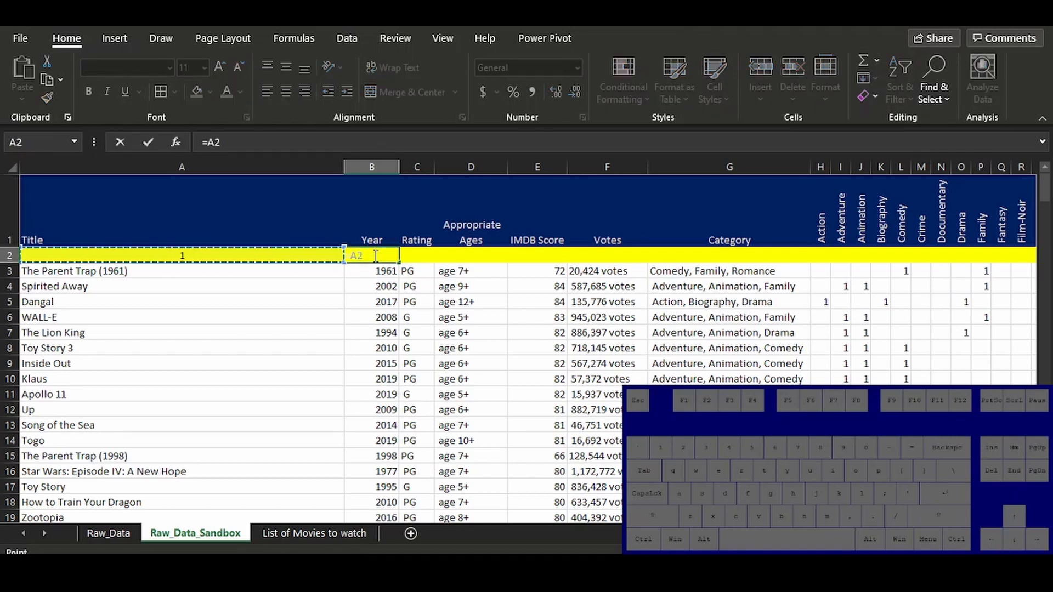
pyautogui.write('+1')
pyautogui.press('Return')
pyautogui.press('Up')
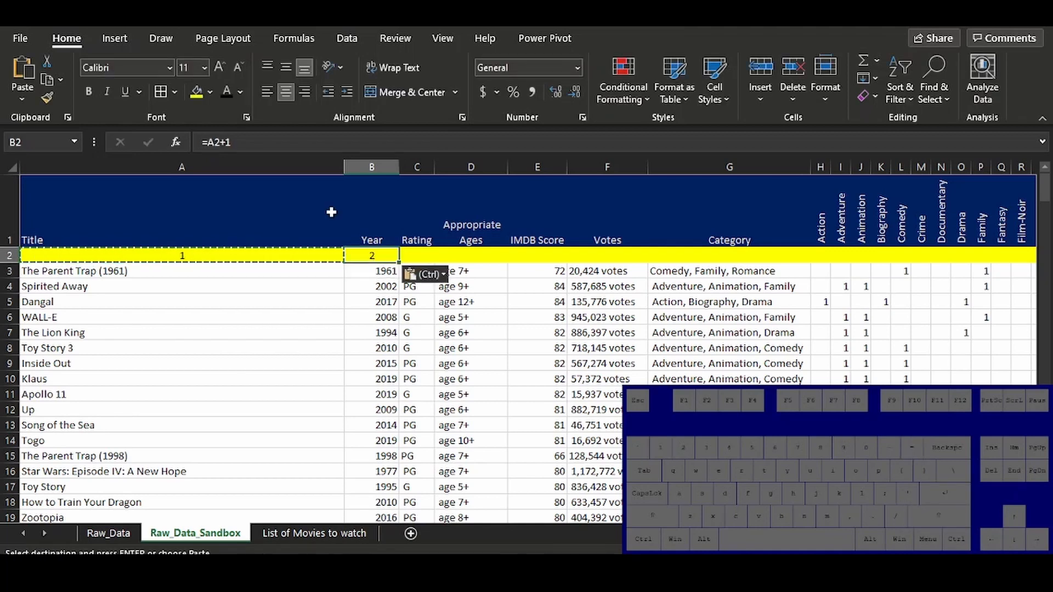
# Copy the B2 formula across the yellow row to AB2 so every column gets an index number
pyautogui.hotkey('ctrl', 'c')
pyautogui.press('Up')
pyautogui.hotkey('ctrl', 'Right')
pyautogui.press('Down')
pyautogui.hotkey('ctrl', 'shift', 'Left')
pyautogui.hotkey('ctrl', 'v')
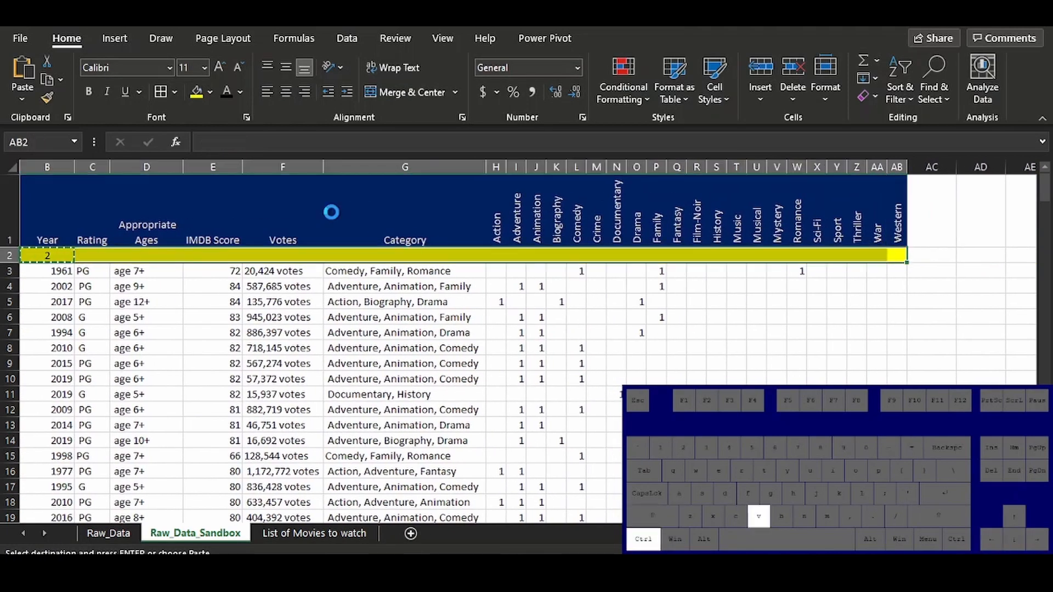
pyautogui.hotkey('ctrl', 'Home')
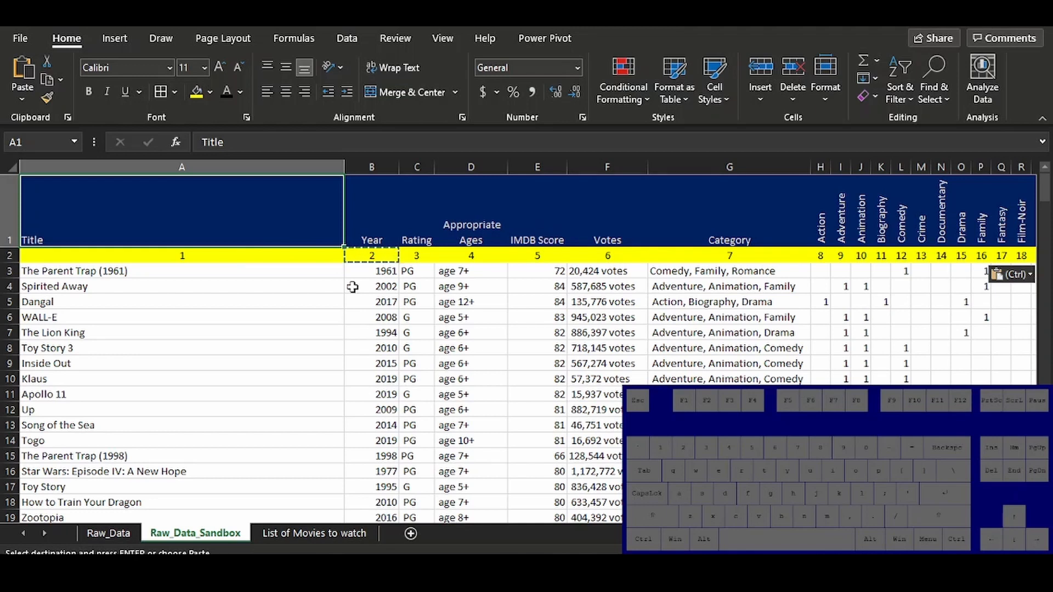
pyautogui.press('Escape')
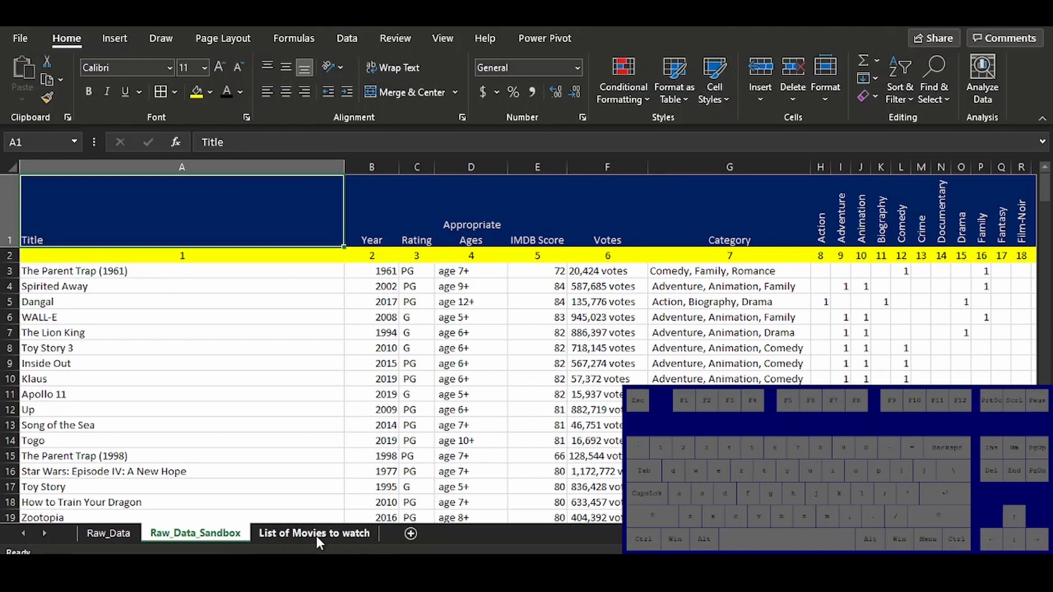
# In F2 of List of Movies to watch, replace the VLOOKUP's column index with an HLOOKUP whose lookup value is F$1
pyautogui.click(317, 536)
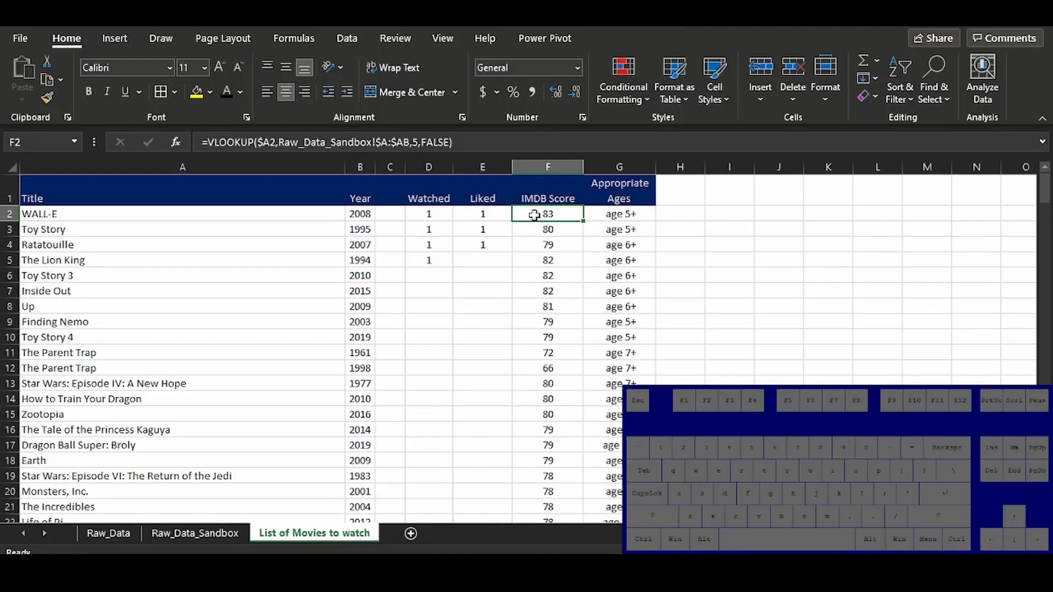
pyautogui.click(420, 143)
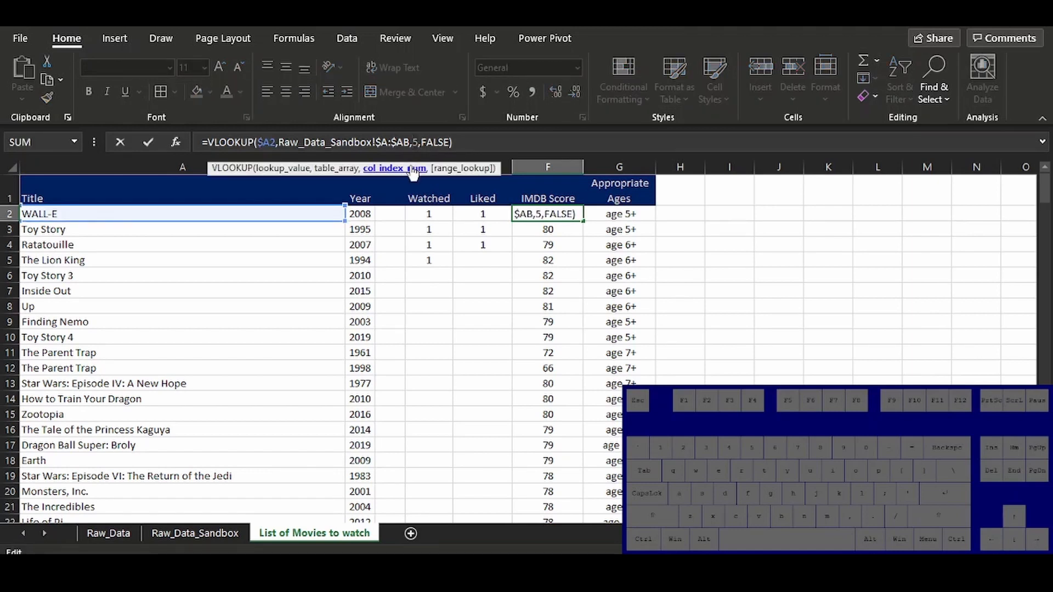
pyautogui.write('hl')
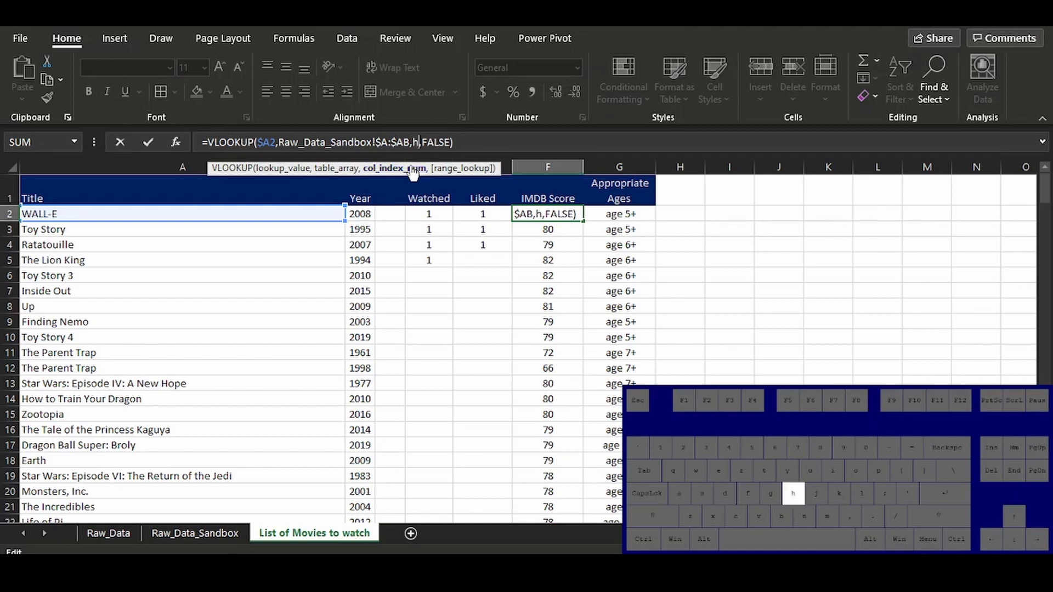
pyautogui.press('Tab')
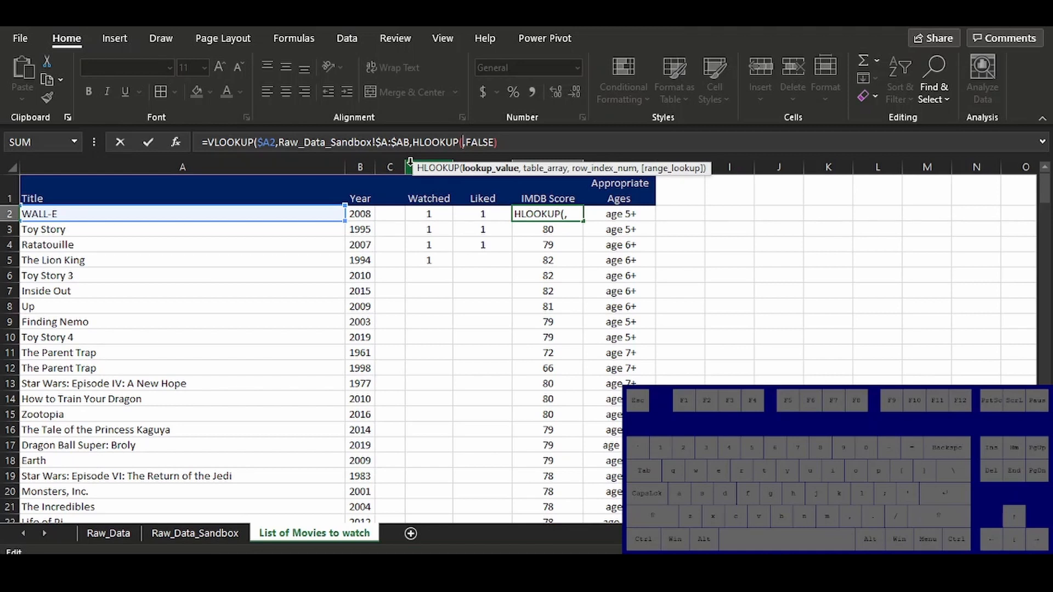
pyautogui.click(539, 189)
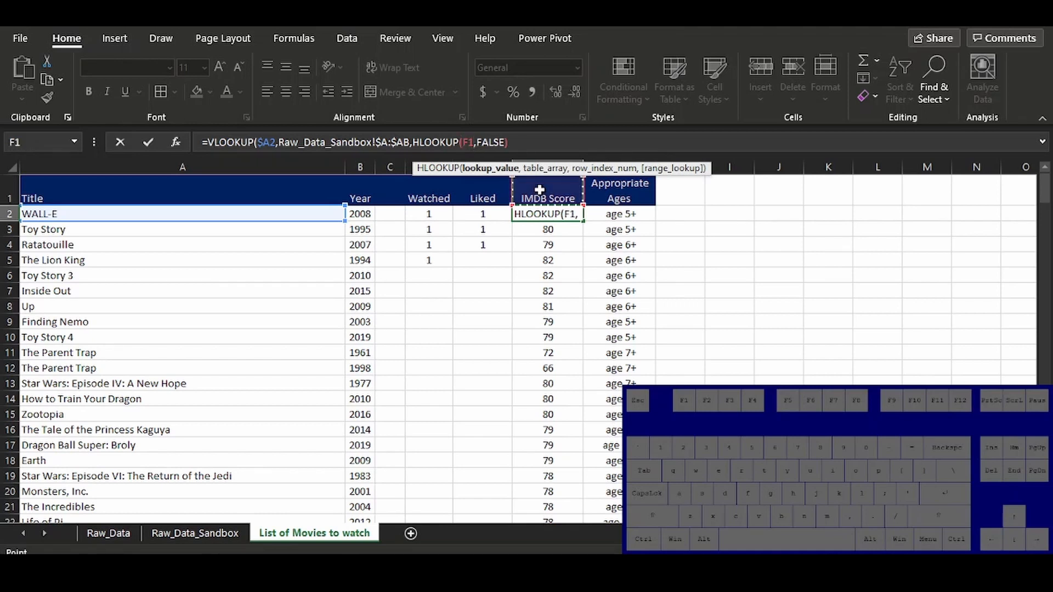
pyautogui.press('F4')
pyautogui.press('F4')
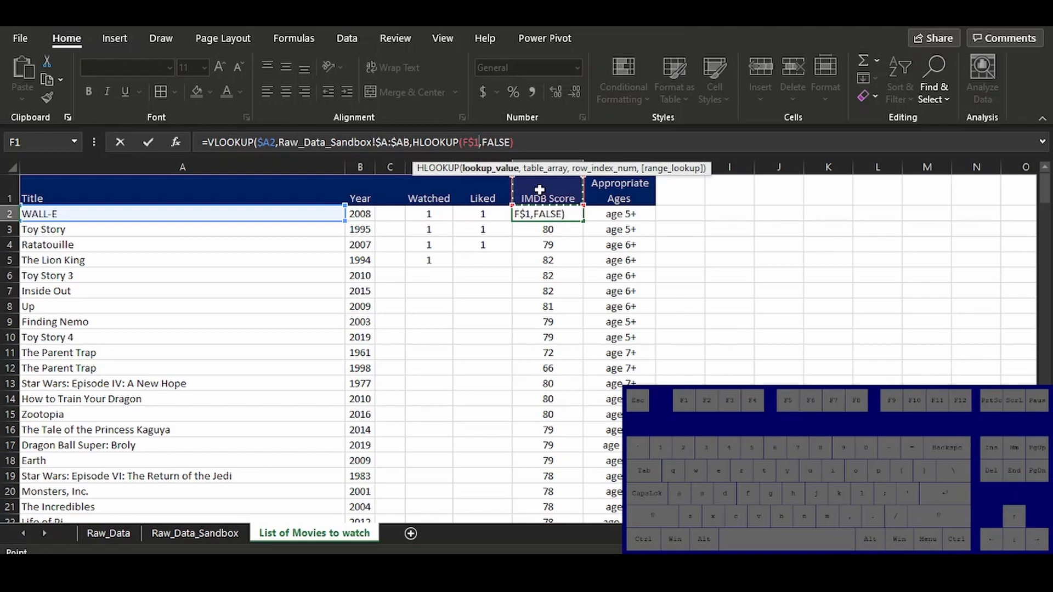
pyautogui.write(',')
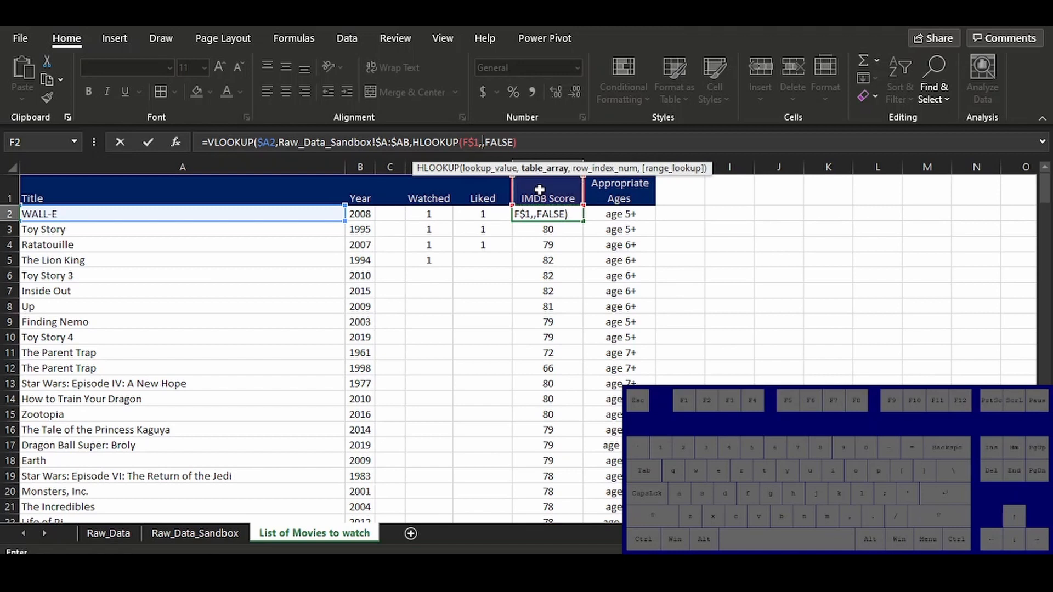
# Complete the HLOOKUP with table array Raw_Data_Sandbox!$1:$2, row index 2 and FALSE, and fill the F2 formula down the IMDB Score column
pyautogui.click(203, 534)
pyautogui.moveTo(92, 166); pyautogui.dragTo(573, 177)
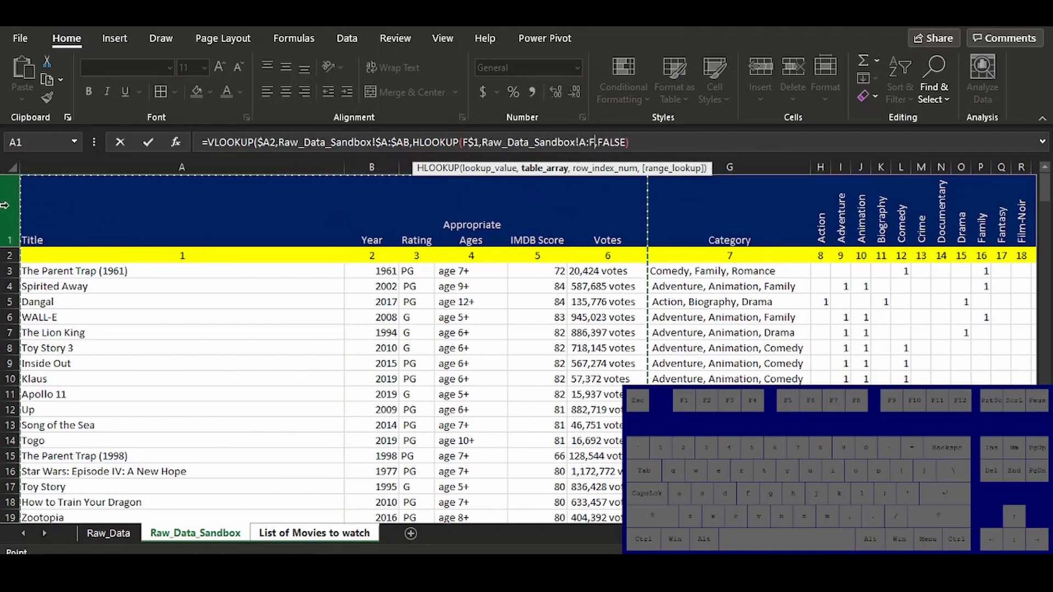
pyautogui.moveTo(6, 192); pyautogui.dragTo(9, 255)
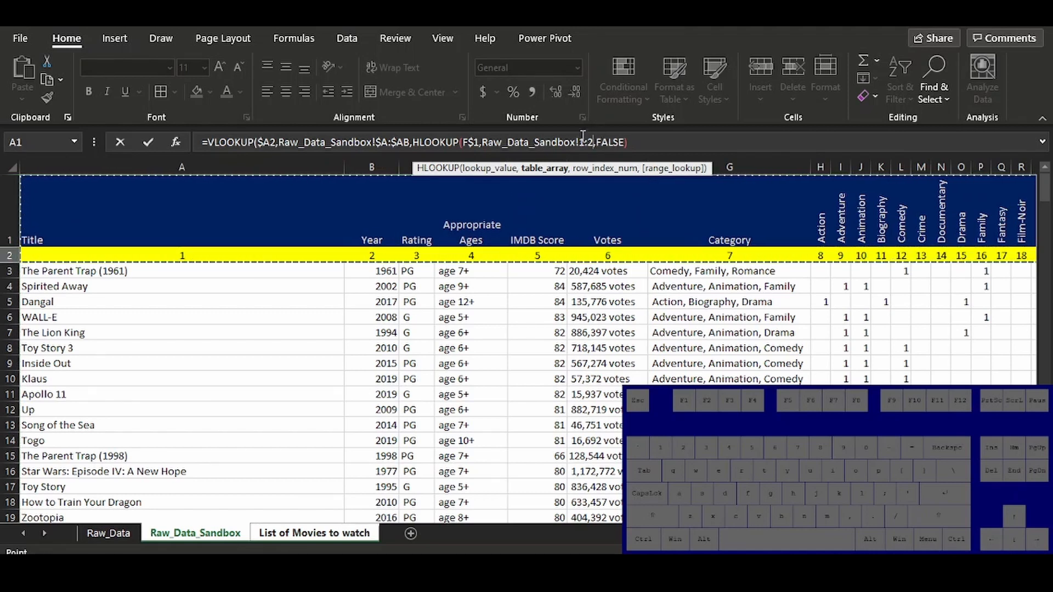
pyautogui.press('F4')
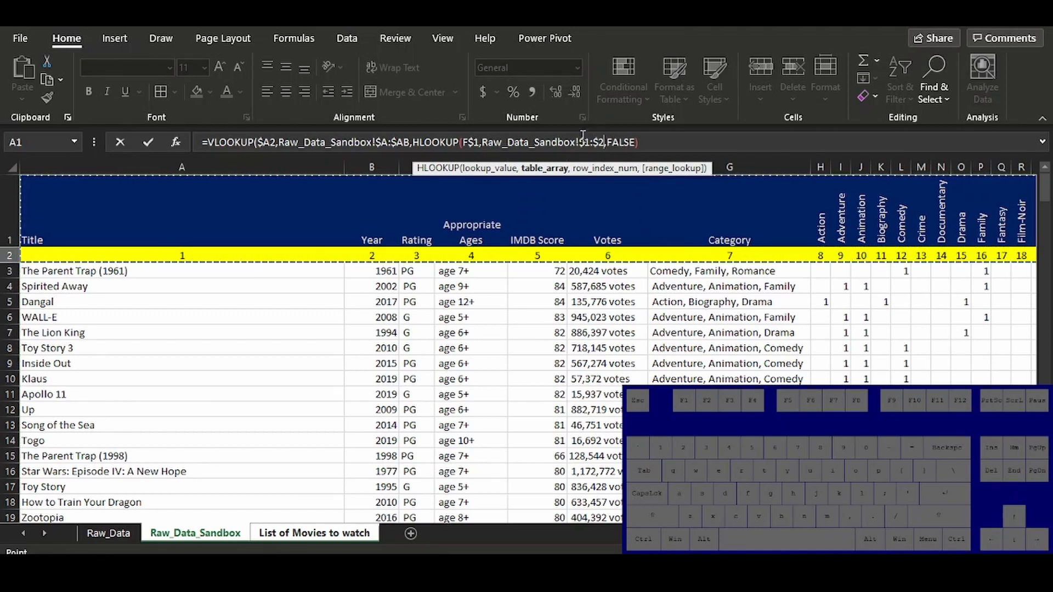
pyautogui.write(',2')
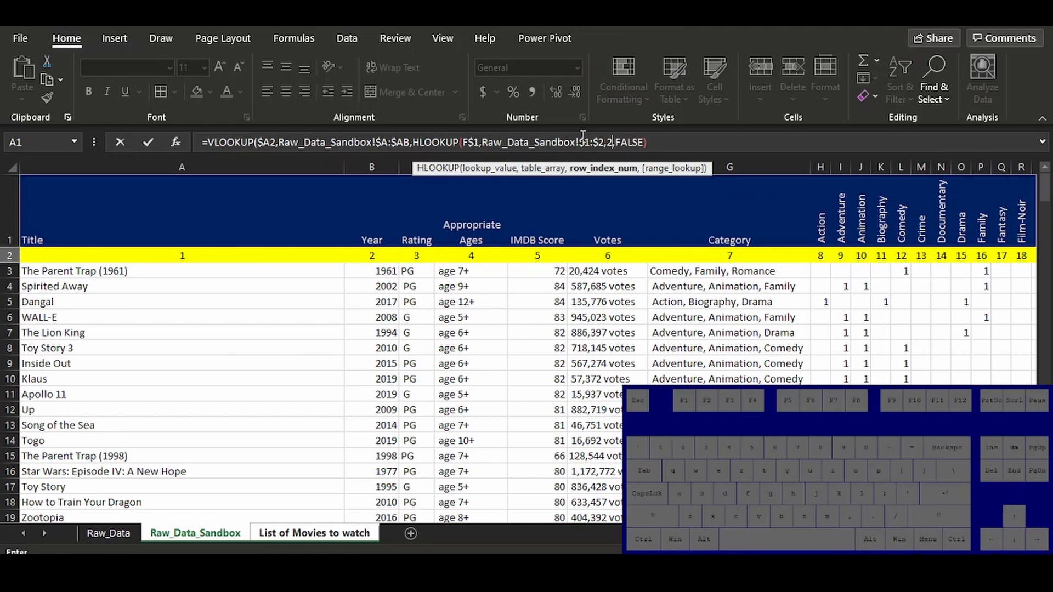
pyautogui.write(',false)')
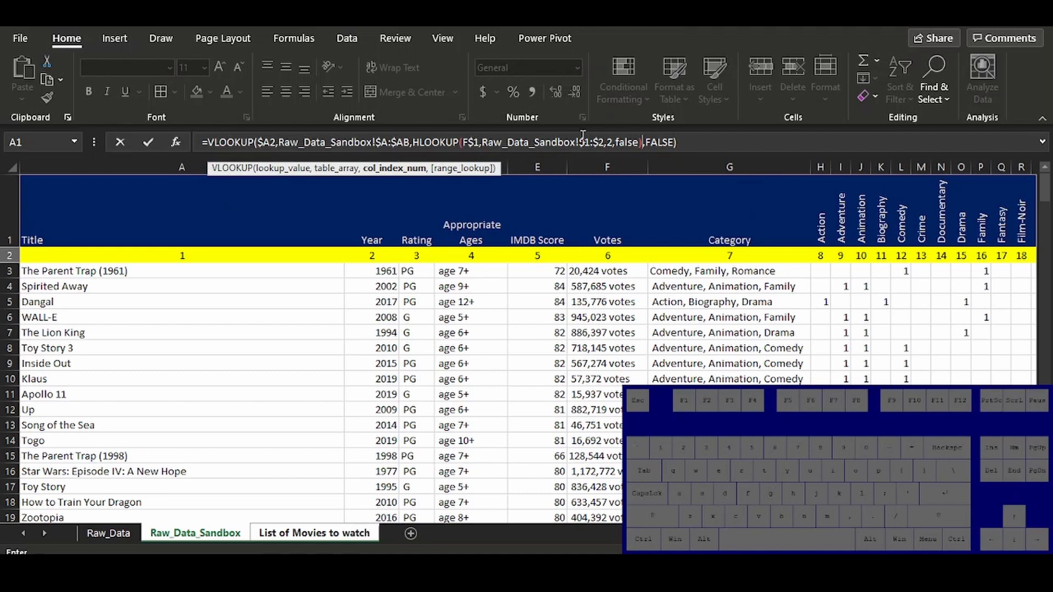
pyautogui.press('Return')
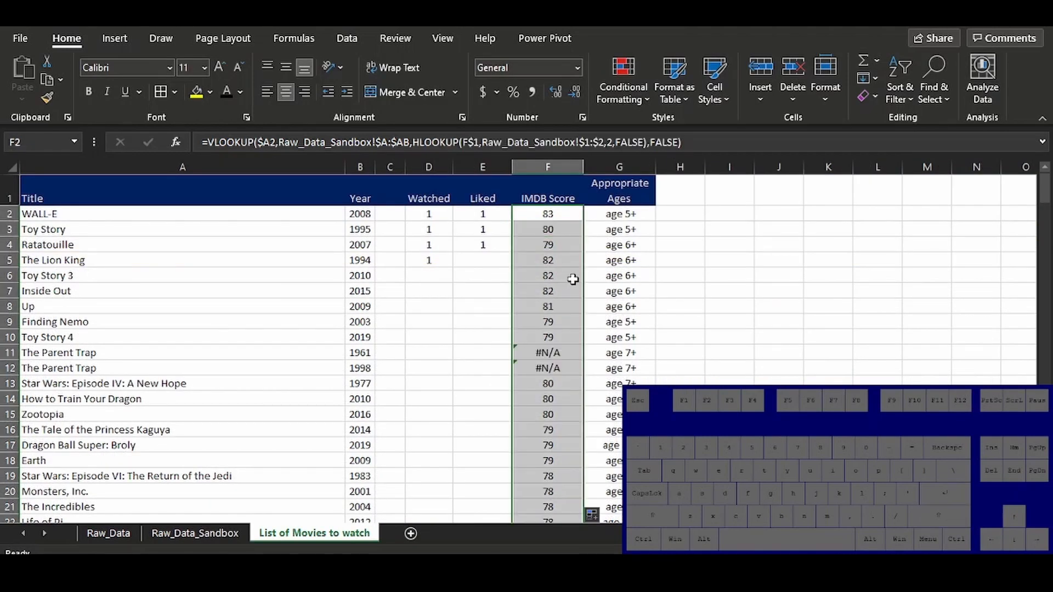
pyautogui.hotkey('ctrl', 'Down')
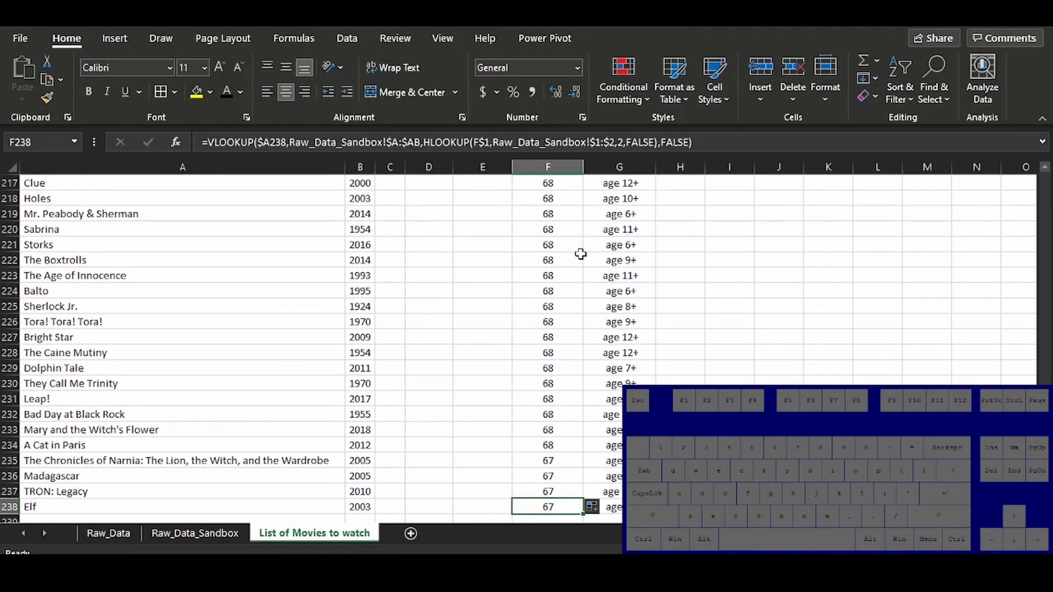
# Copy the F2 formula into G2 and all cells below it in the Appropriate Ages column
pyautogui.hotkey('ctrl', 'Up')
pyautogui.hotkey('ctrl', 'c')
pyautogui.press('Right')
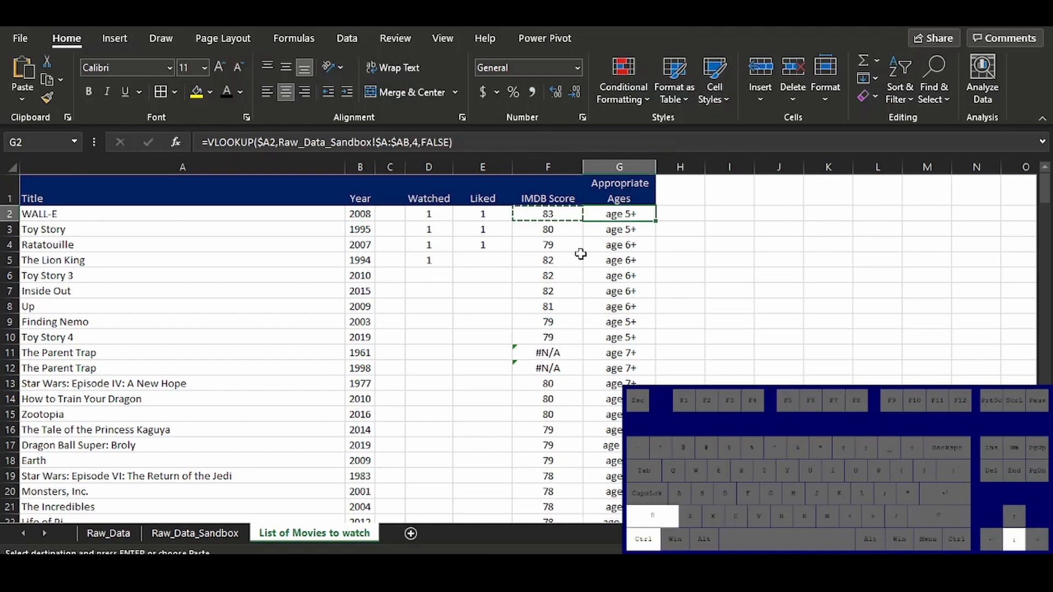
pyautogui.hotkey('ctrl', 'shift', 'Down')
pyautogui.hotkey('ctrl', 'v')
pyautogui.hotkey('ctrl', 'Up')
pyautogui.press('Down')
# Fill the G2 formula across row 2 into H2 through K2
pyautogui.moveTo(656, 221); pyautogui.dragTo(832, 205)
pyautogui.press('Right')
pyautogui.press('Up')
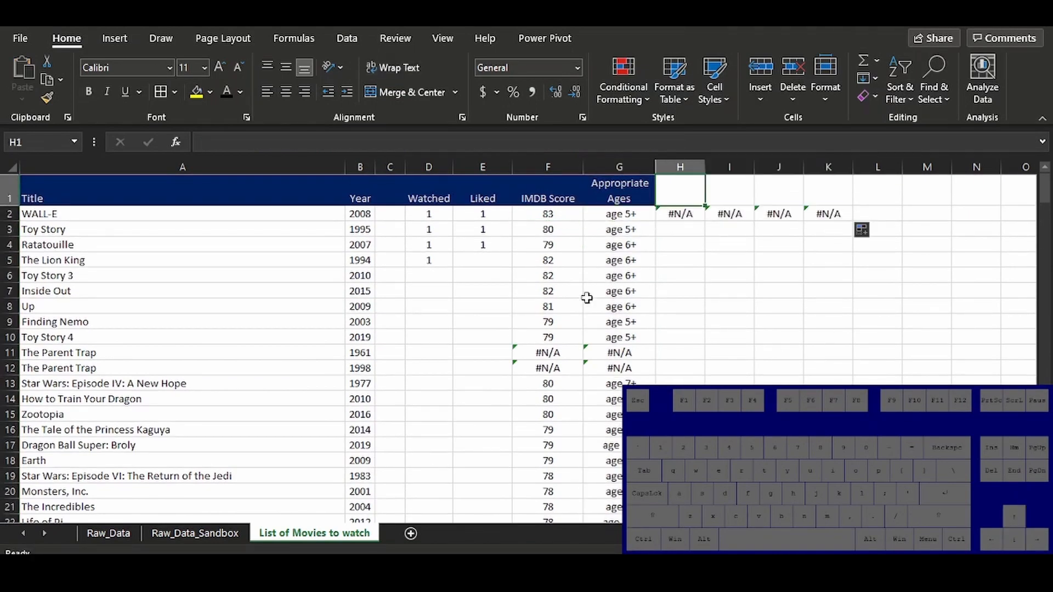
# Copy the Rating header from Raw_Data_Sandbox into H1 of List of Movies to watch and fill the H2 formula down the column
pyautogui.click(213, 534)
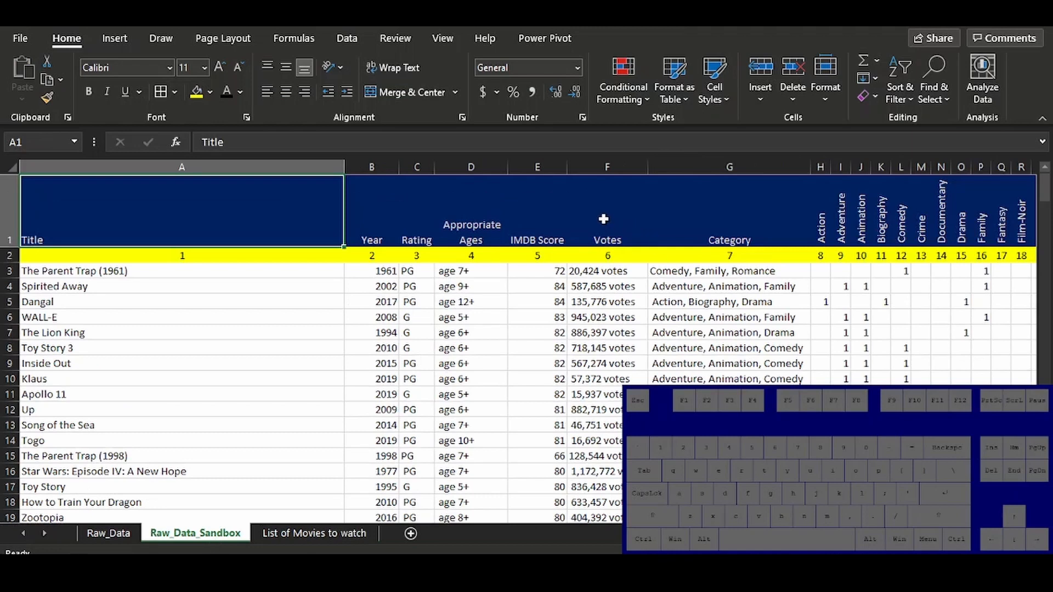
pyautogui.click(418, 220)
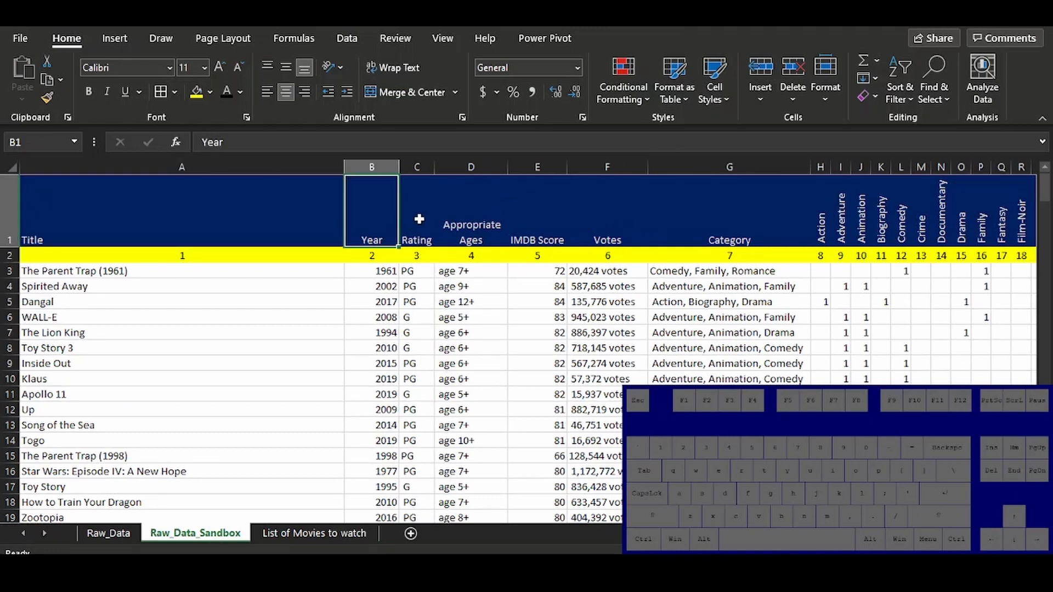
pyautogui.hotkey('ctrl', 'c')
pyautogui.click(277, 535)
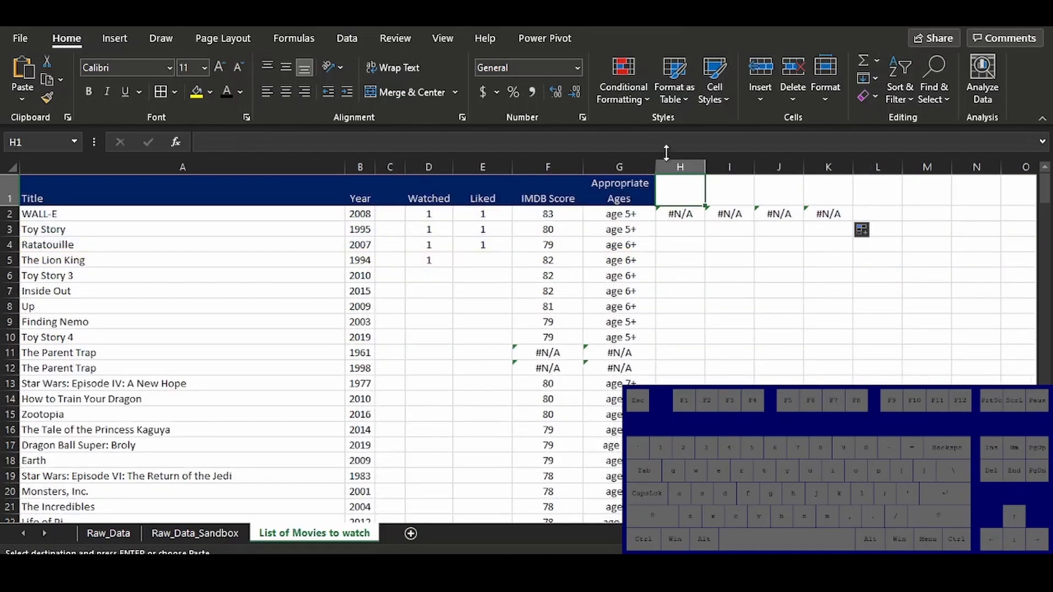
pyautogui.hotkey('ctrl', 'v')
pyautogui.click(670, 211)
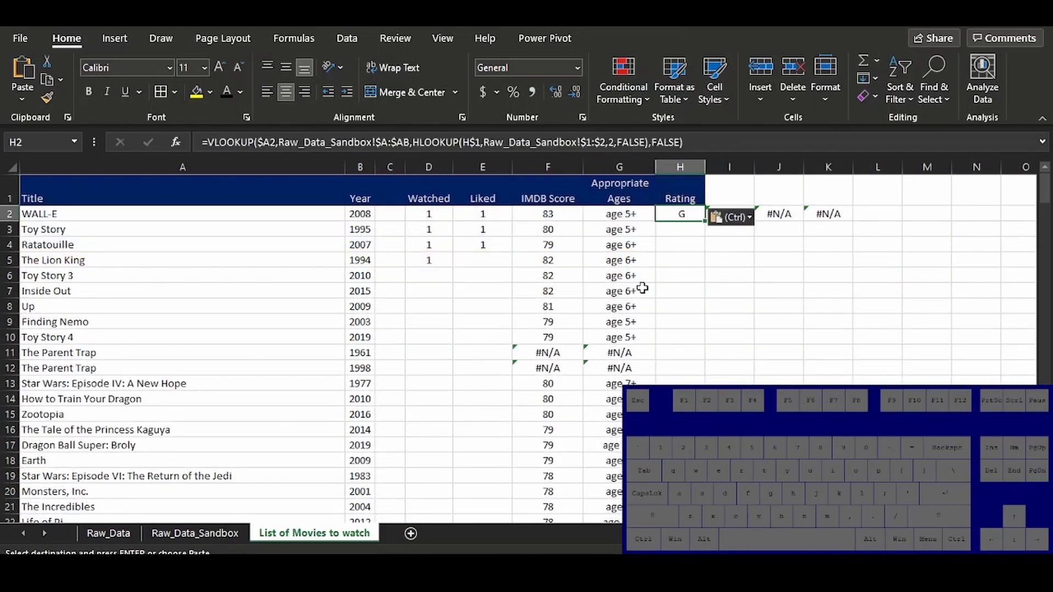
pyautogui.doubleClick(699, 223)
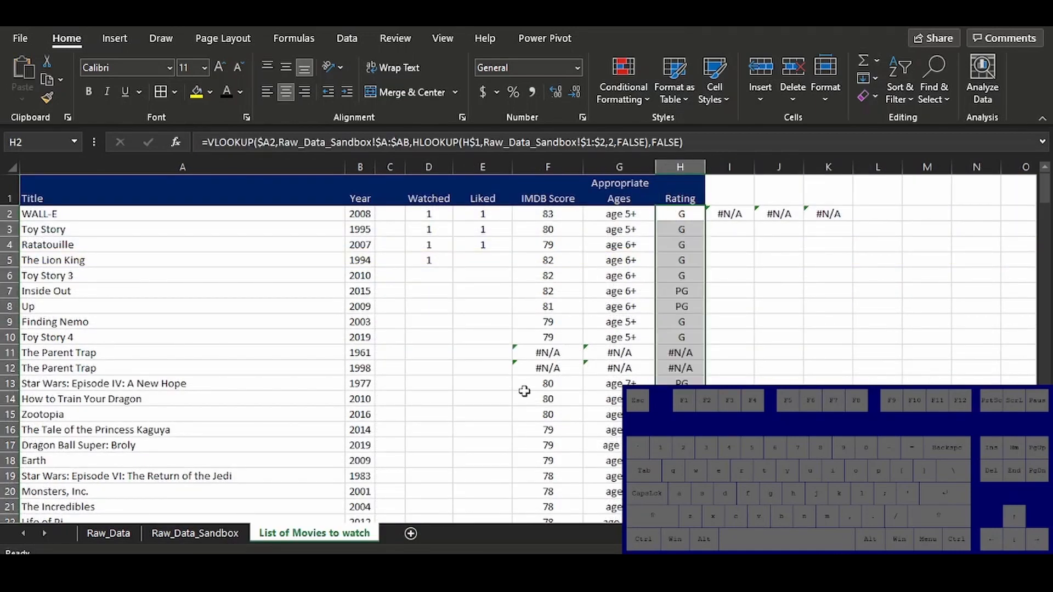
# Copy the Votes and Category headers from Raw_Data_Sandbox into I1:J1 of the movie list and fill the I2:J2 formulas down
pyautogui.hotkey('ctrl', 'pageup')
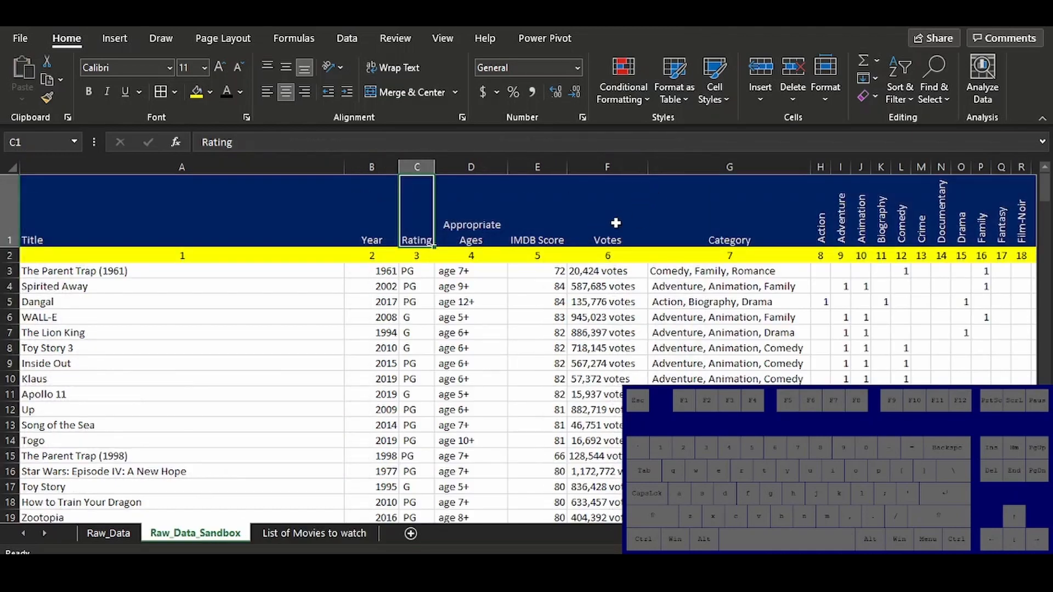
pyautogui.moveTo(616, 222); pyautogui.dragTo(696, 204)
pyautogui.hotkey('ctrl', 'c')
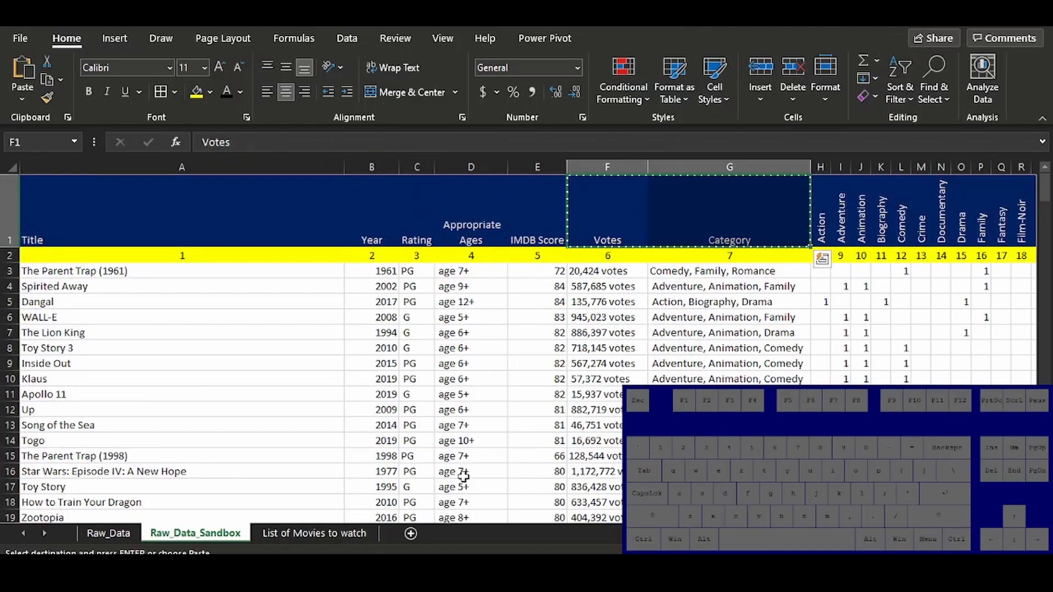
pyautogui.click(337, 538)
pyautogui.click(725, 193)
pyautogui.hotkey('ctrl', 'v')
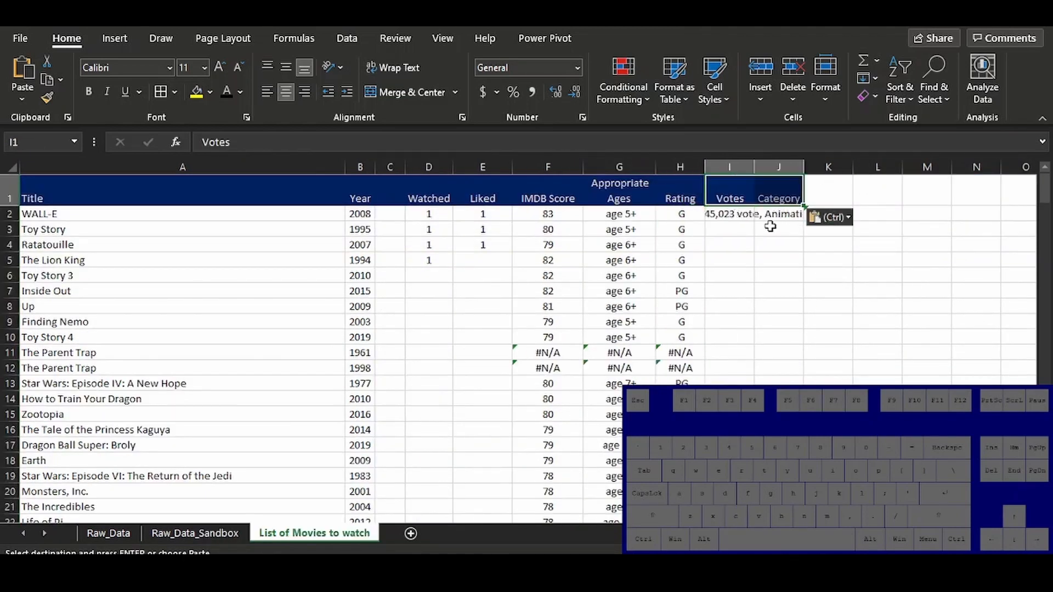
pyautogui.moveTo(729, 220); pyautogui.dragTo(792, 225)
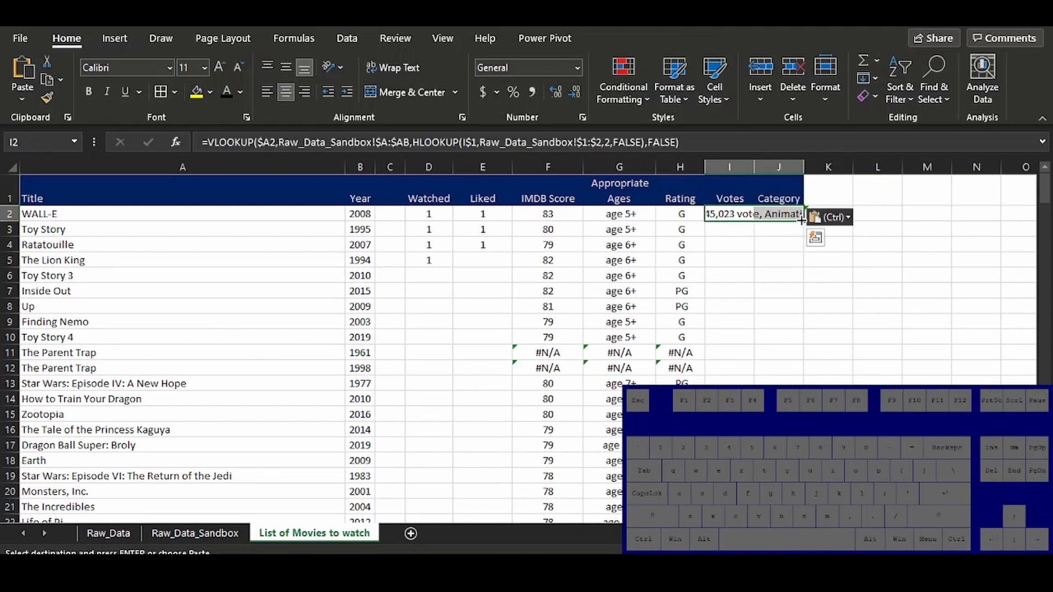
pyautogui.doubleClick(802, 220)
pyautogui.click(829, 166)
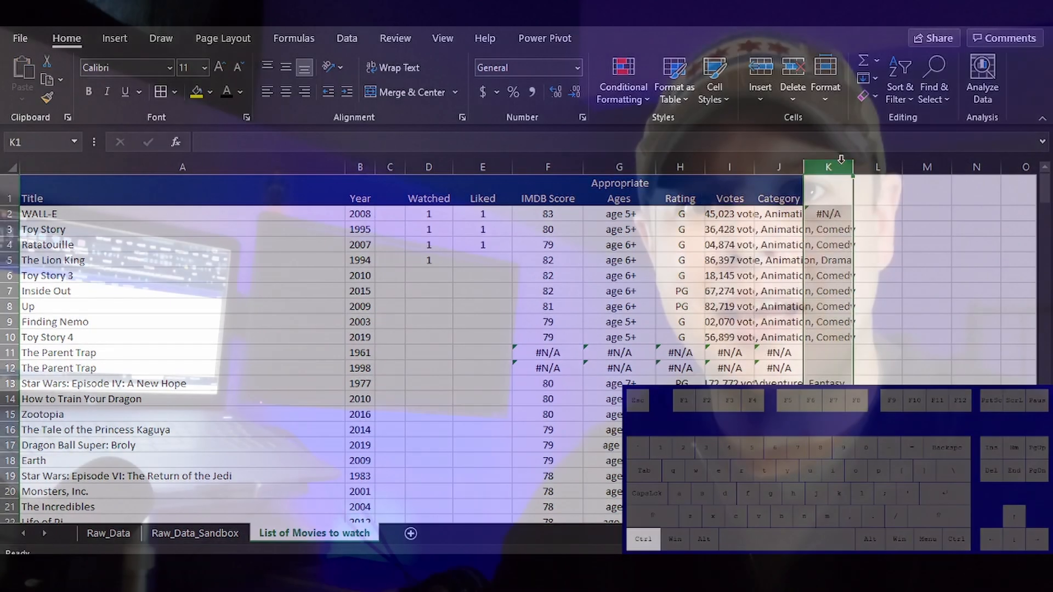